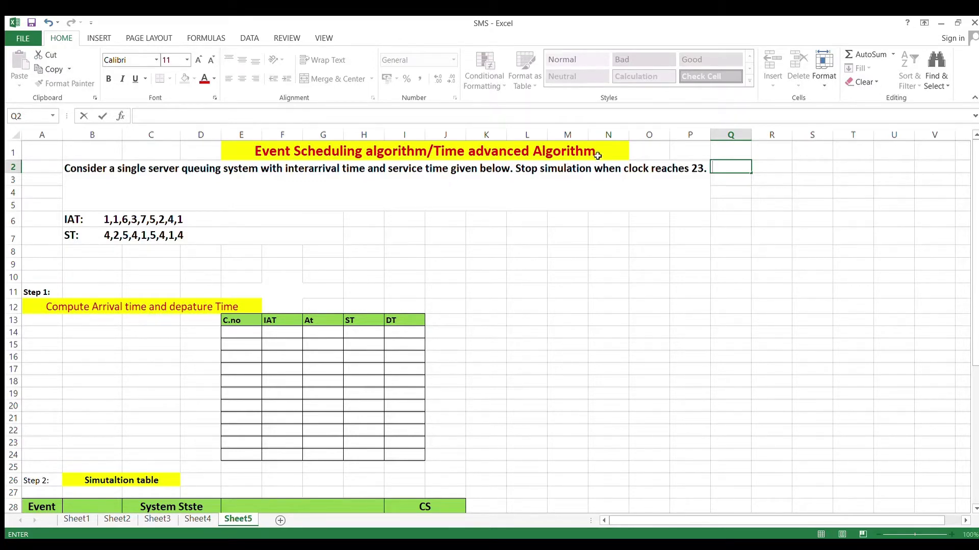
- Number the customers 1 to 10 down the C.no column of the Step 1 table, starting in E14
click(664, 172)
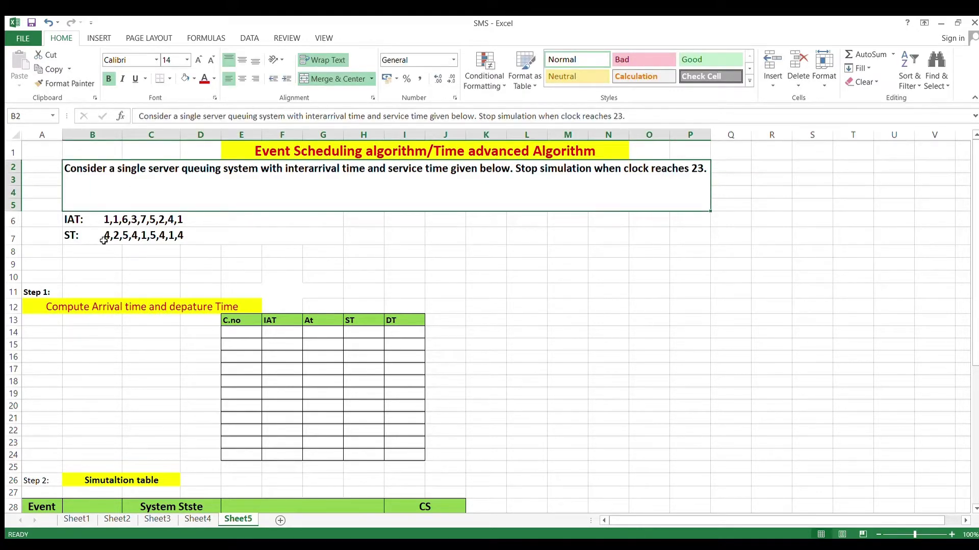
click(227, 332)
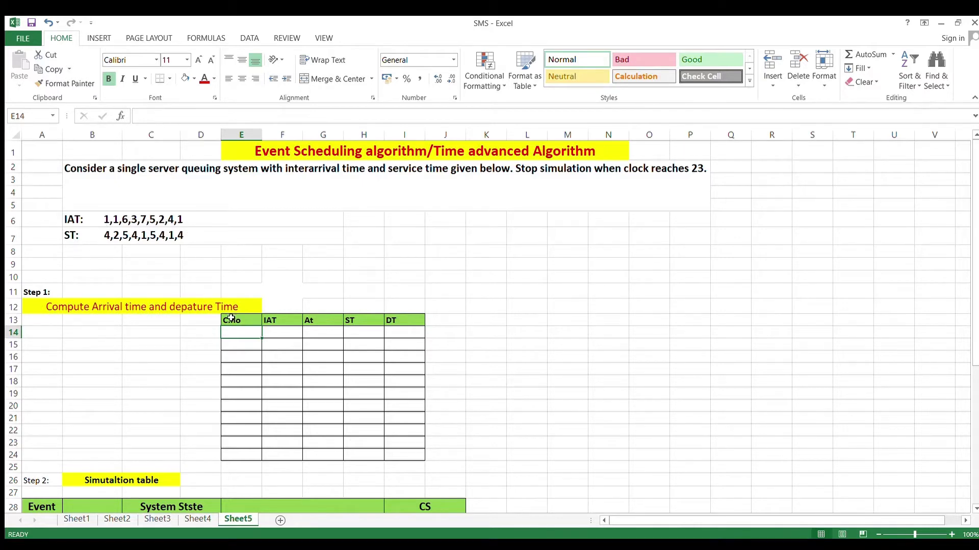
text(1)
key(Return)
text(2)
key(Return)
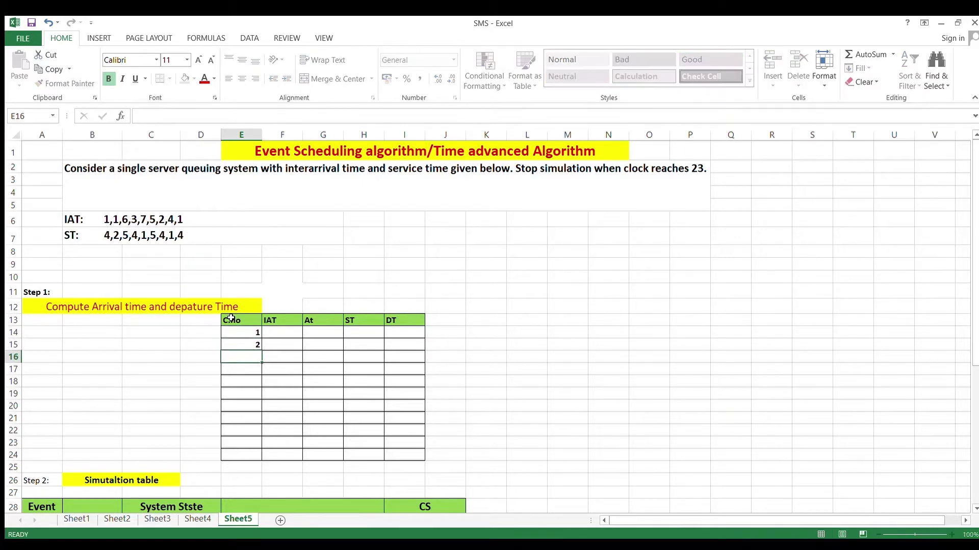
text(3)
key(Return)
text(4)
key(Return)
text(5)
key(Return)
text(6)
key(Return)
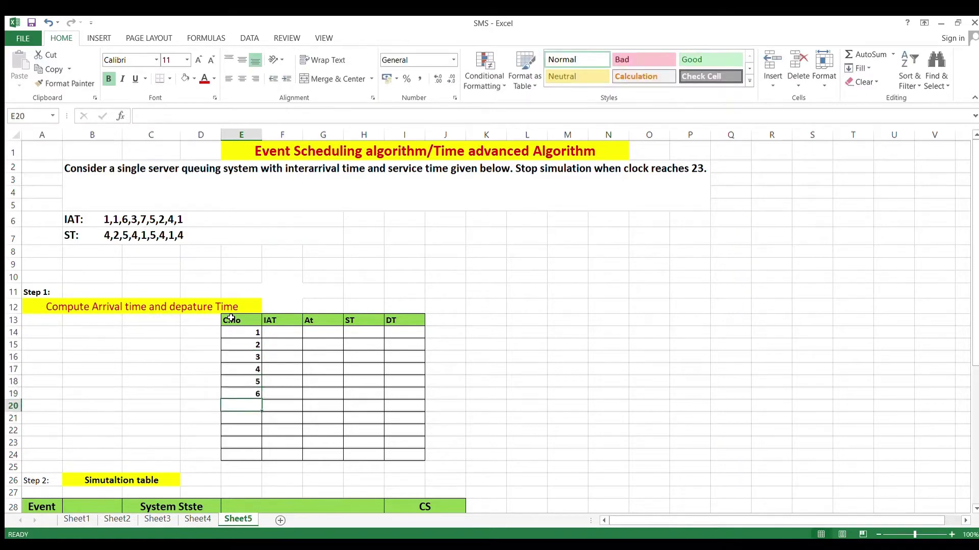
text(7)
key(Return)
text(8)
key(Return)
text(9)
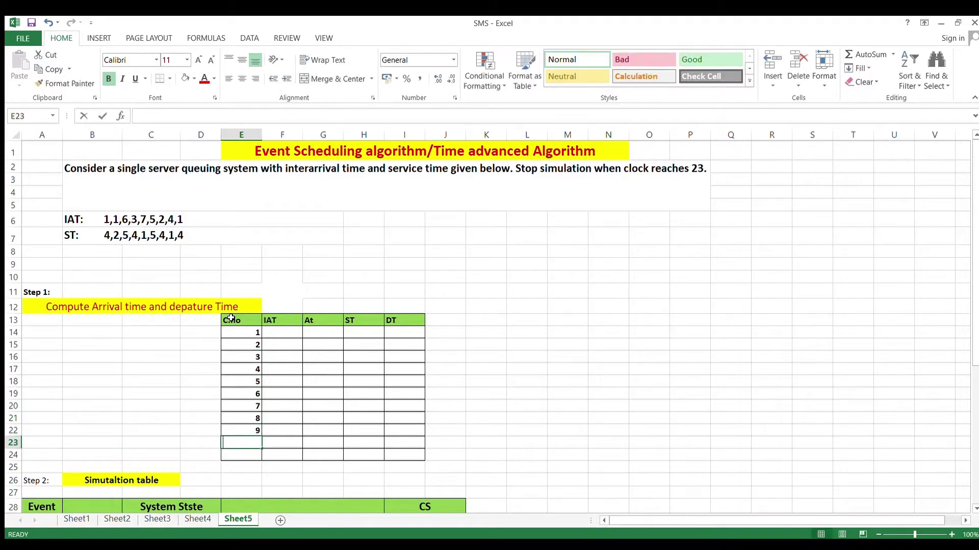
key(Return)
text(10)
key(Tab)
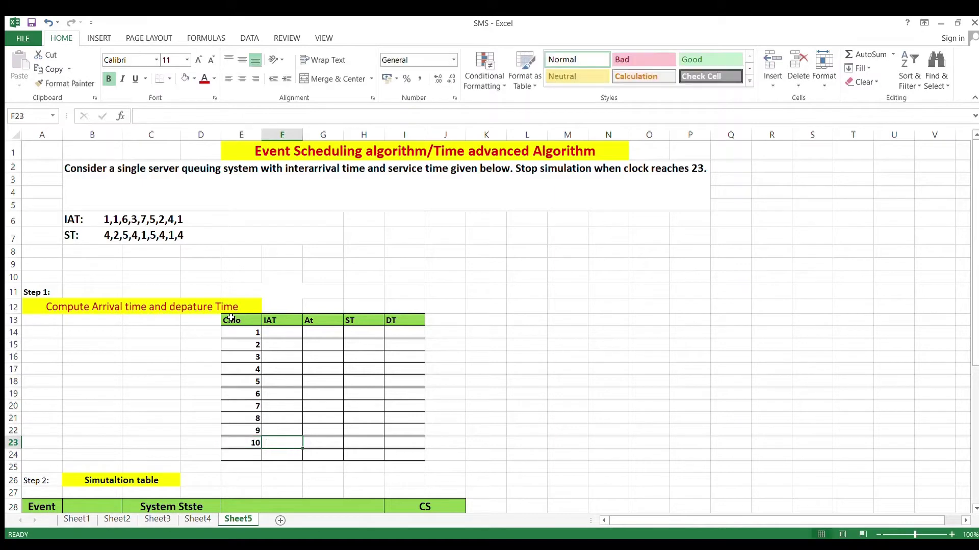
- Fill the IAT column for customers 1 to 10 with 0, 1, 1, 6, 3, 7, 5, 2, 4 and 1
click(275, 332)
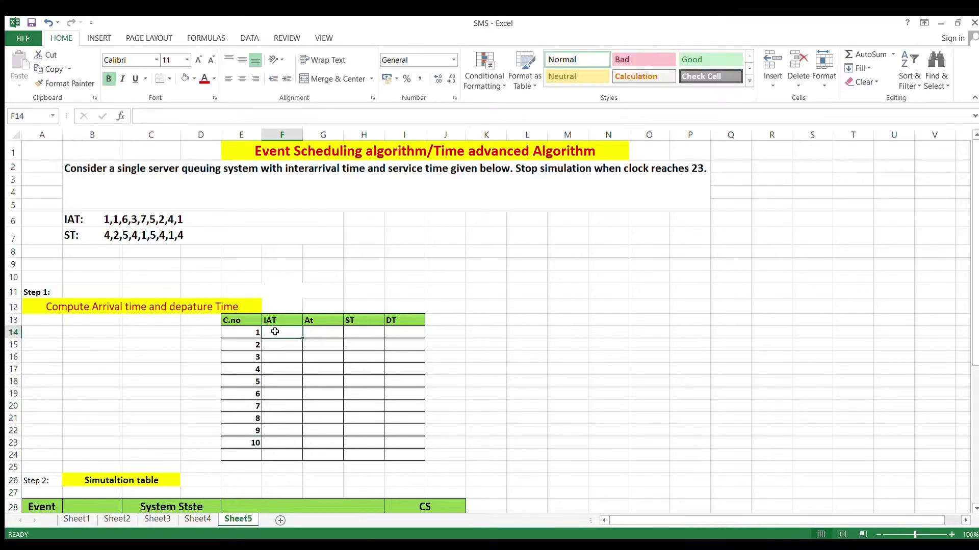
text(0)
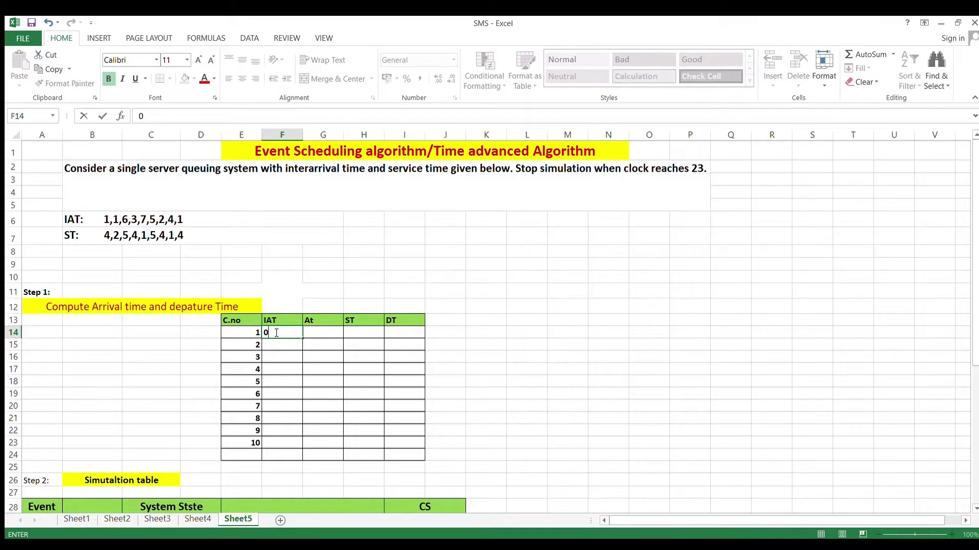
key(Return)
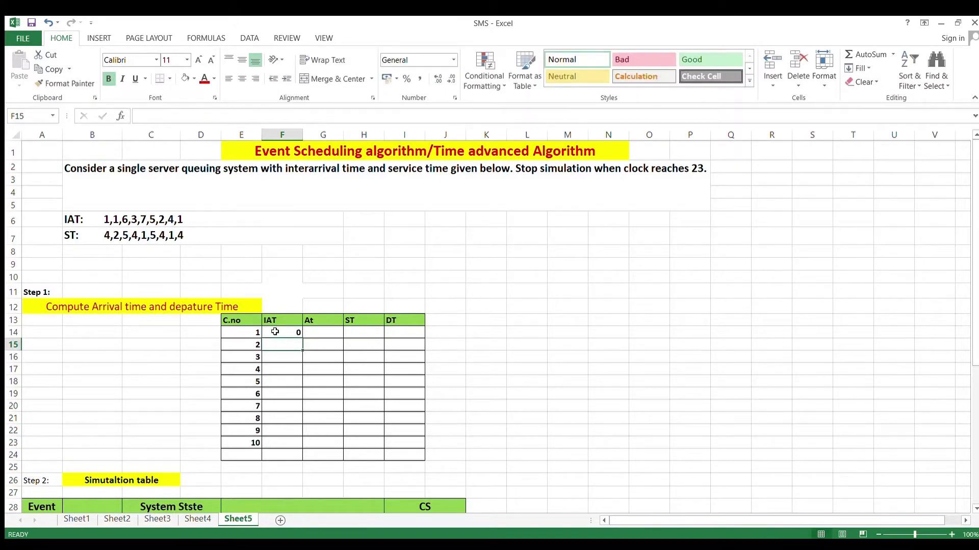
text(1)
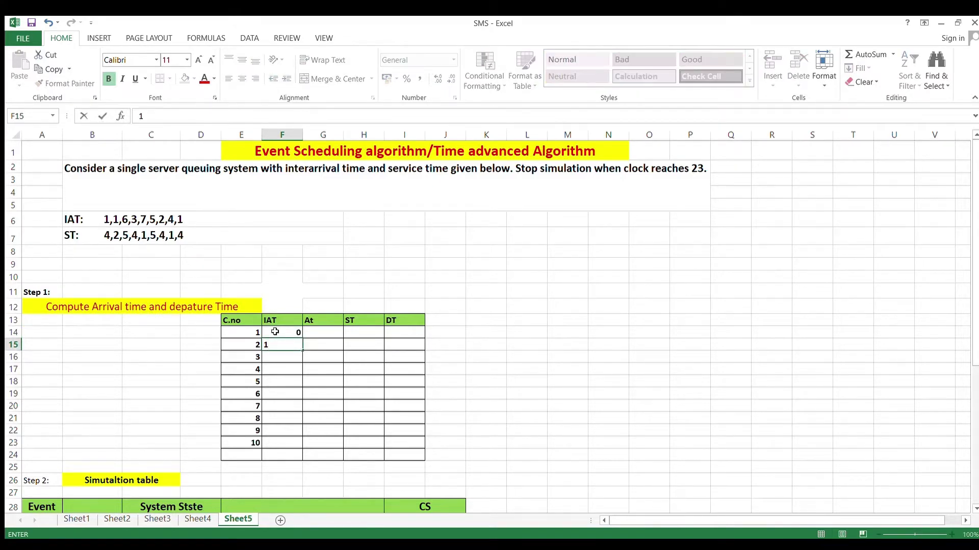
key(Return)
text(1)
key(Return)
text(6)
key(ctrl+Return)
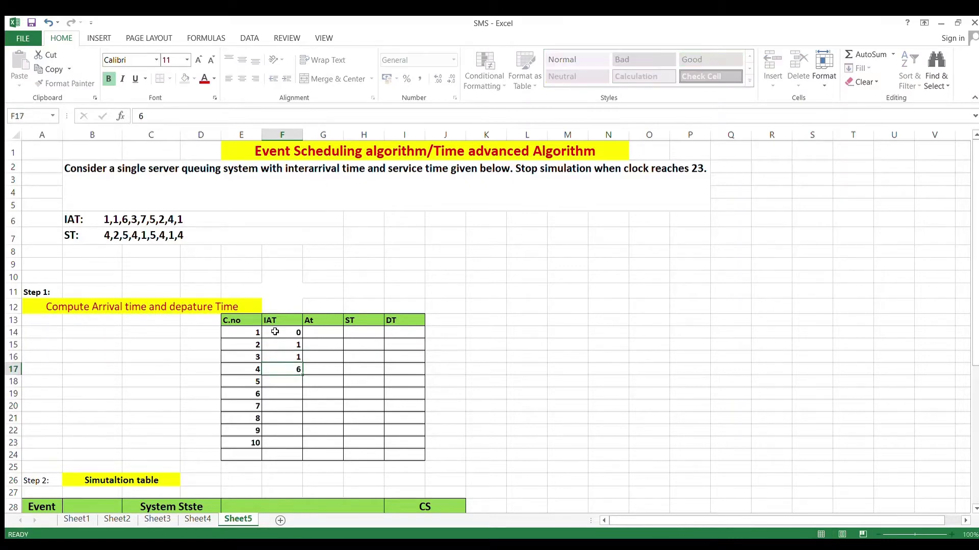
key(Return)
text(3)
key(Return)
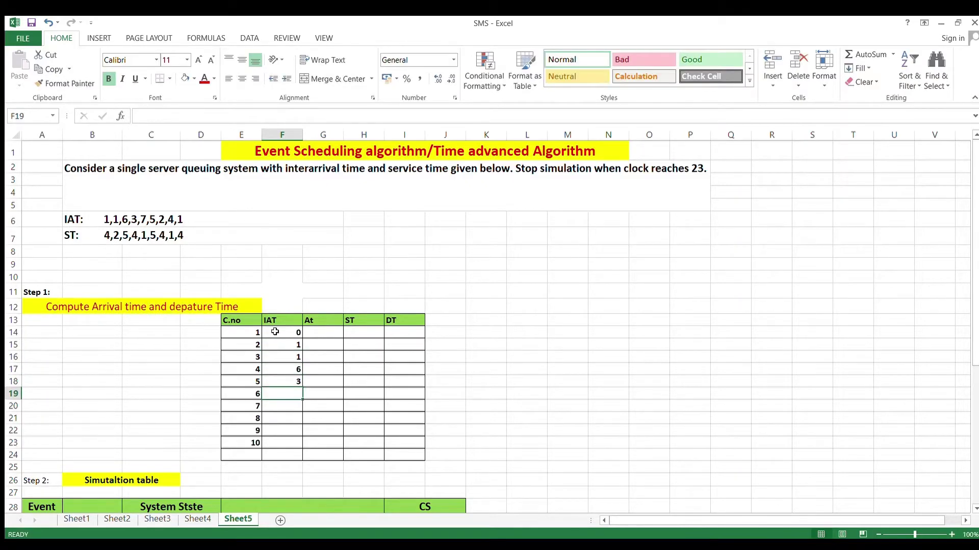
text(7)
key(Return)
text(5)
key(Return)
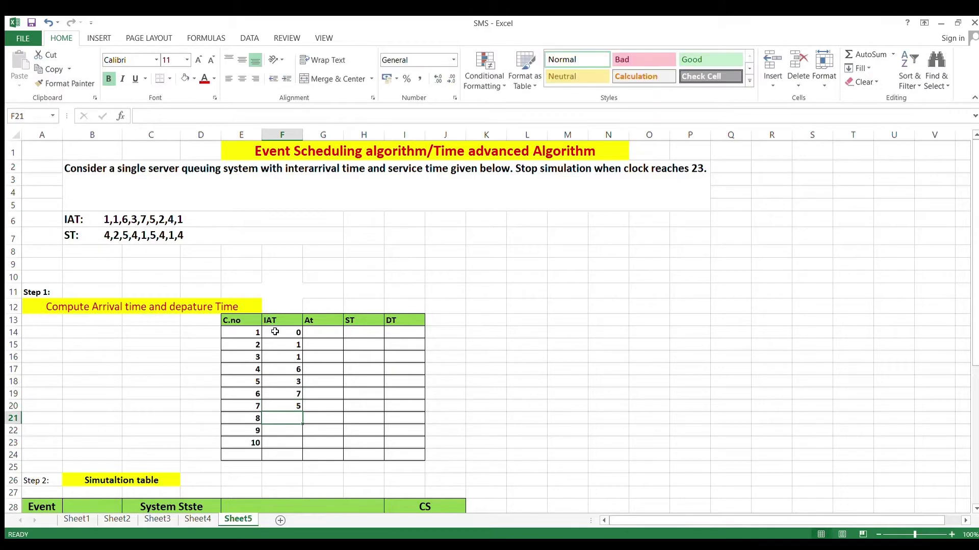
text(2)
key(Return)
text(4)
key(Return)
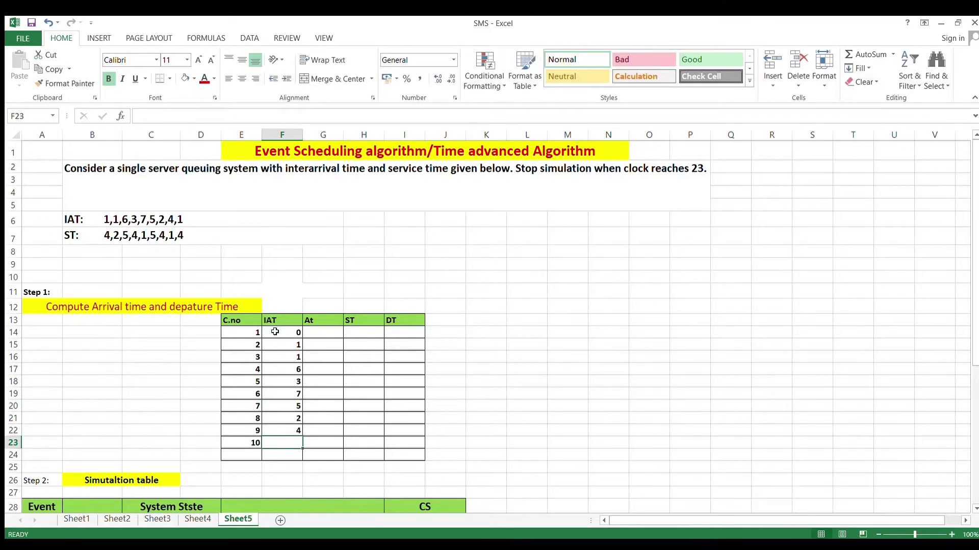
text(1)
key(Tab)
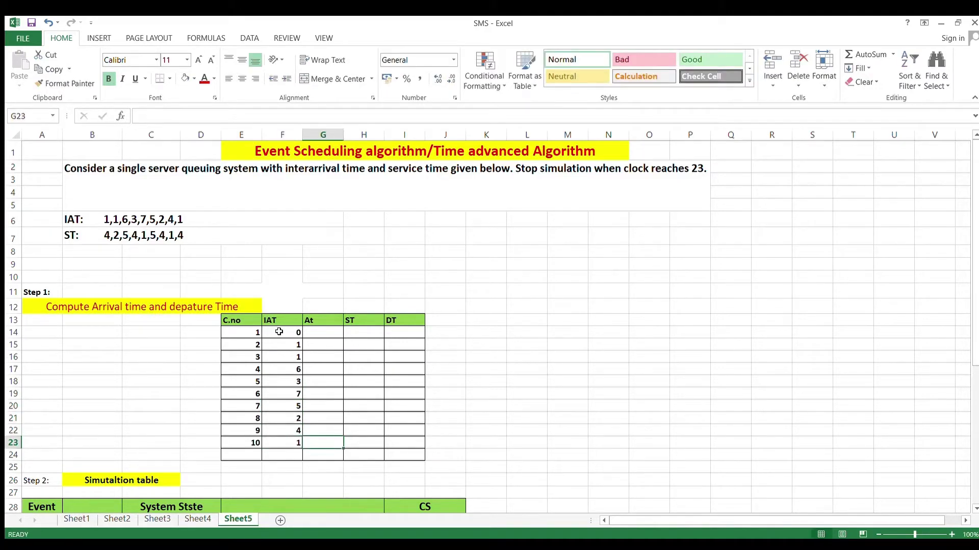
- Enter the cumulative arrival times 0, 1, 2, 8, 11, 18, 23, 25, 29 and 30 in the At column for customers 1 to 10
click(319, 335)
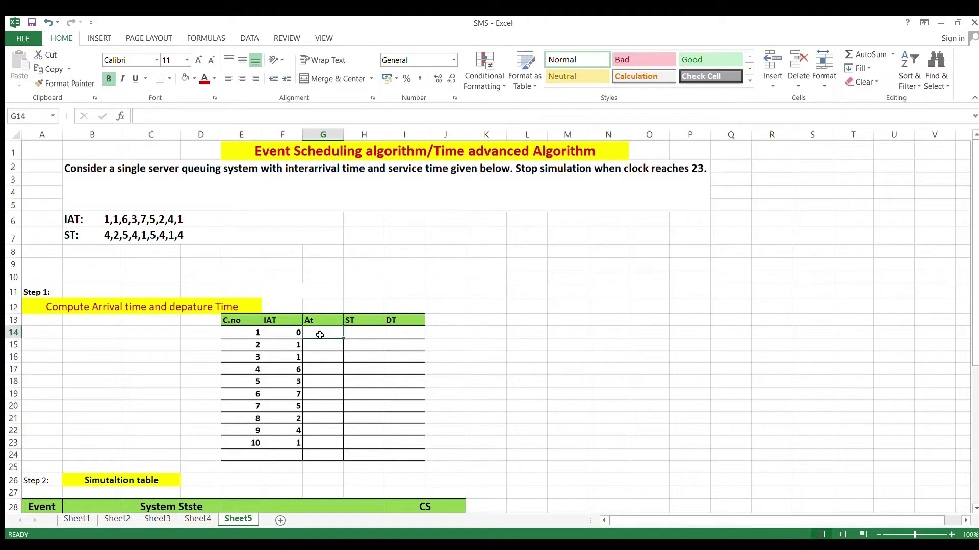
text(0)
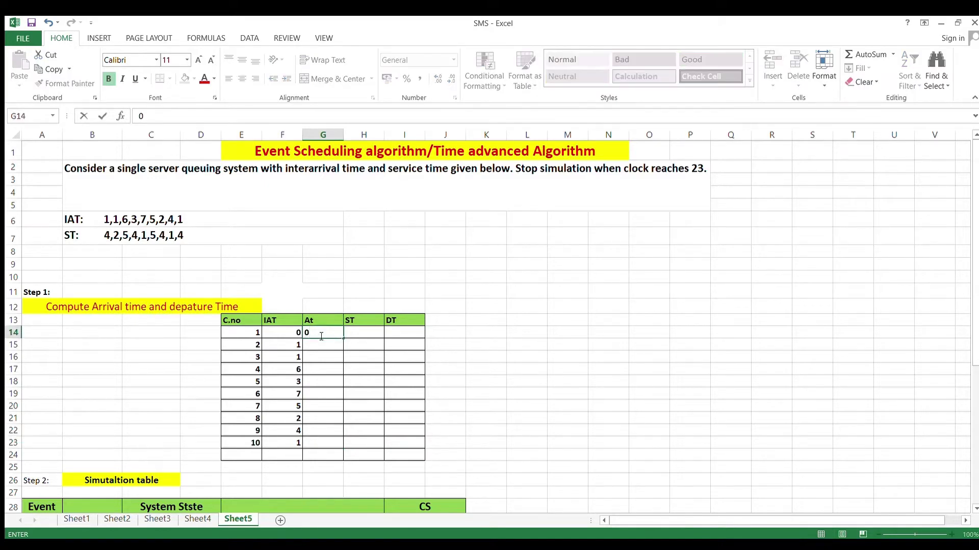
key(Return)
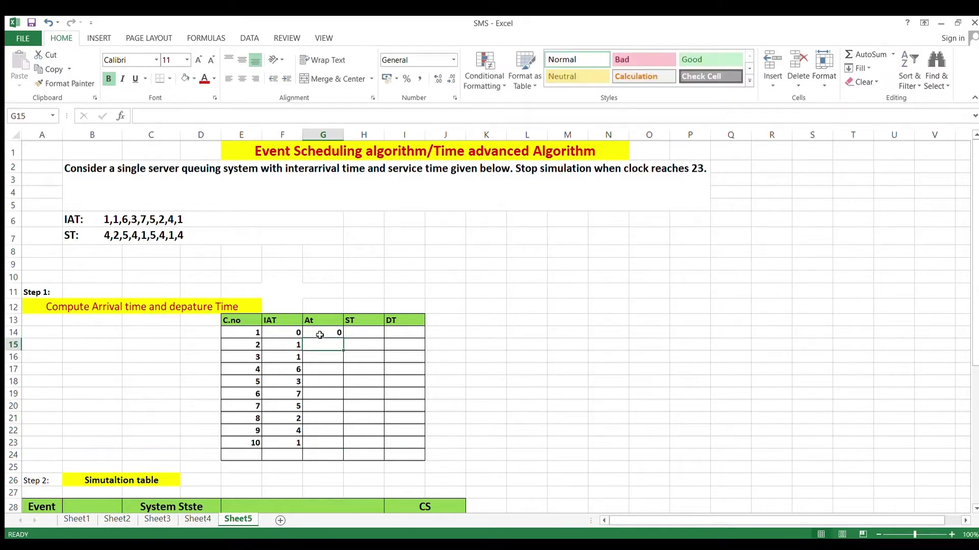
text(1)
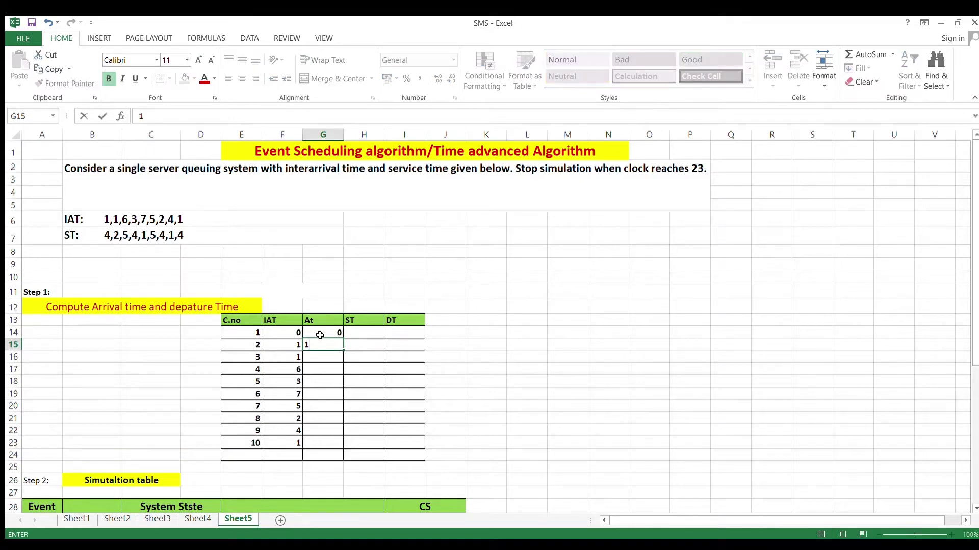
key(Return)
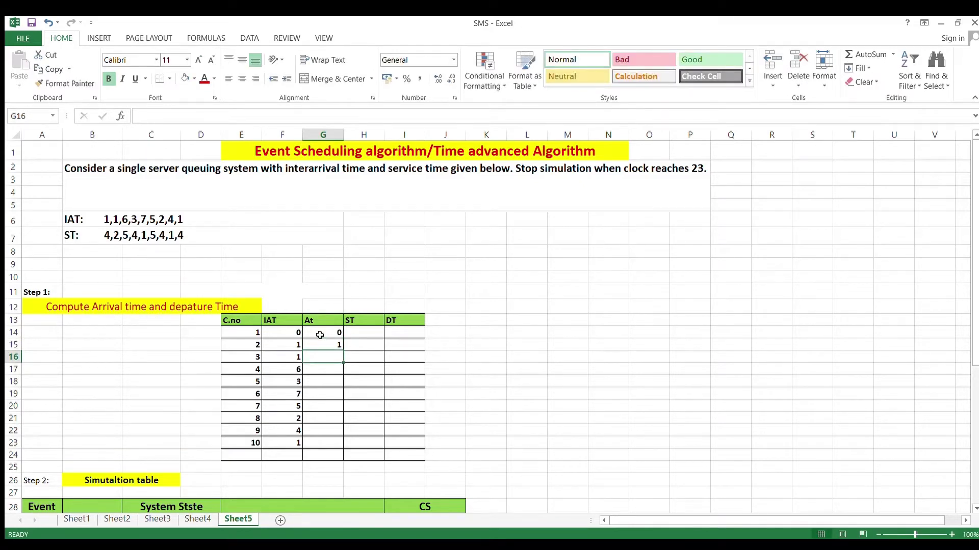
text(2)
key(Return)
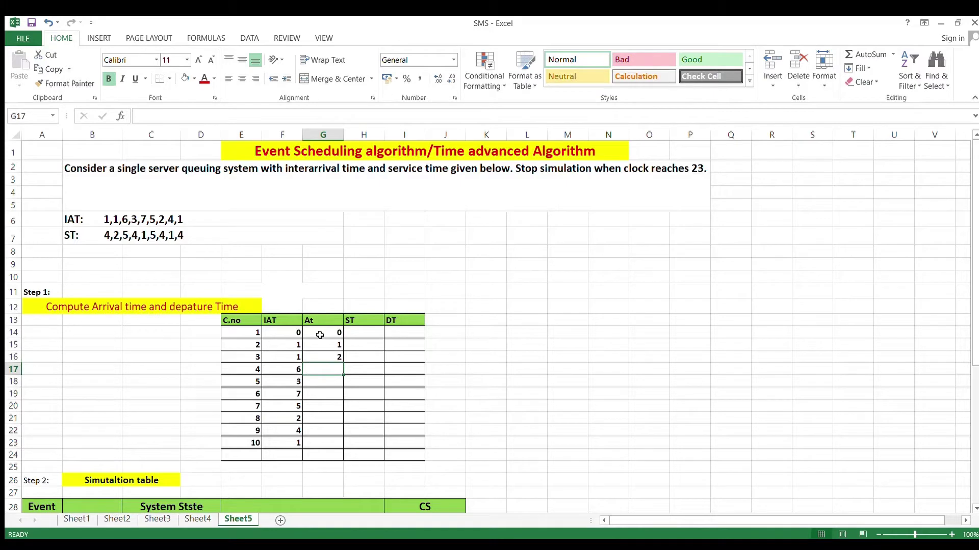
text(8)
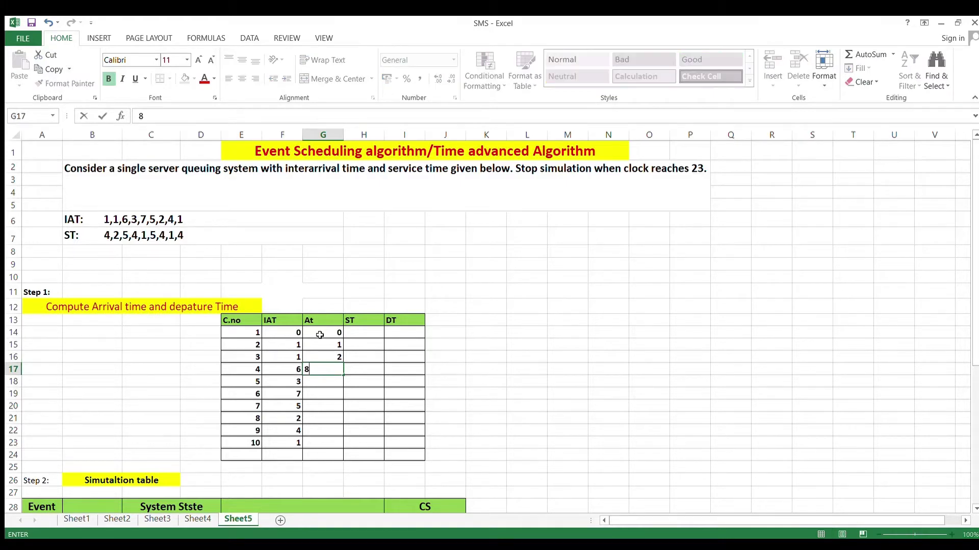
key(Return)
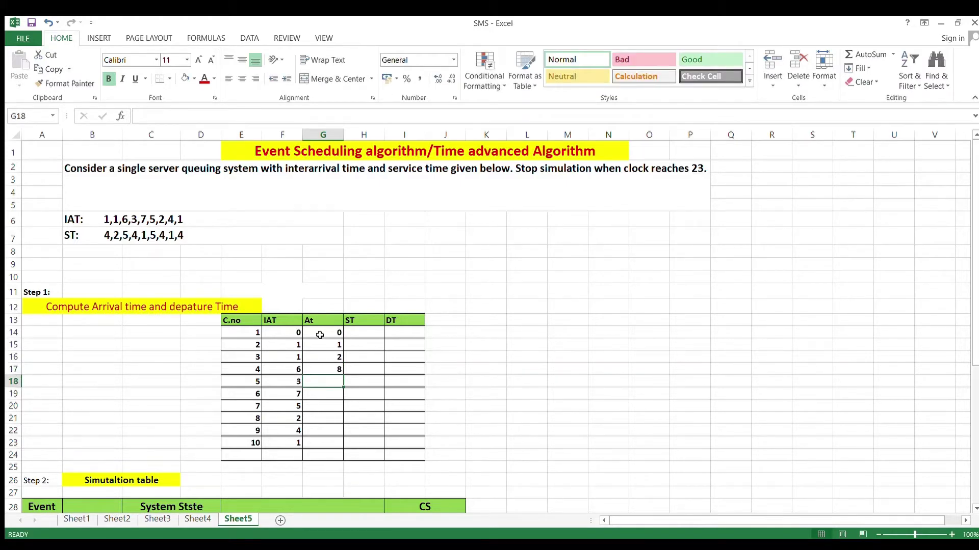
text(11)
key(Return)
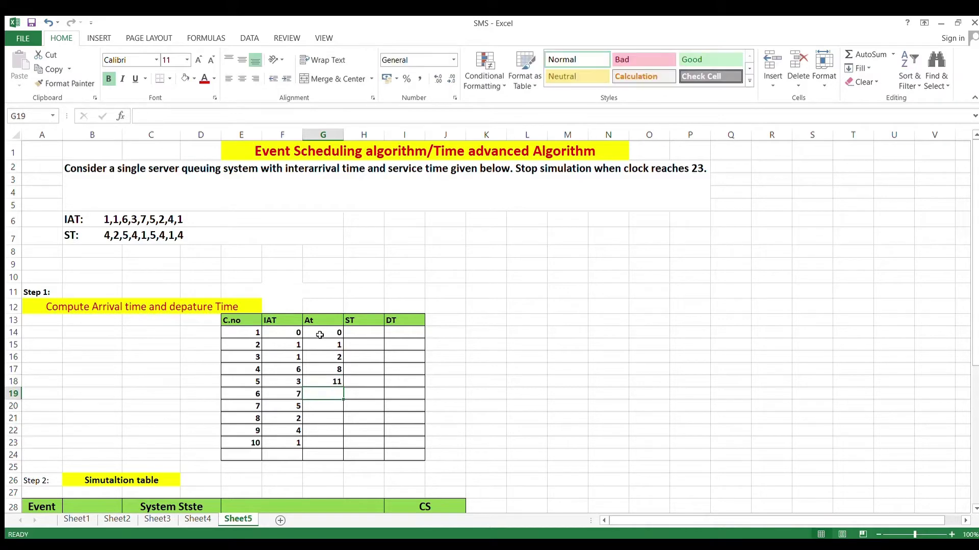
text(18)
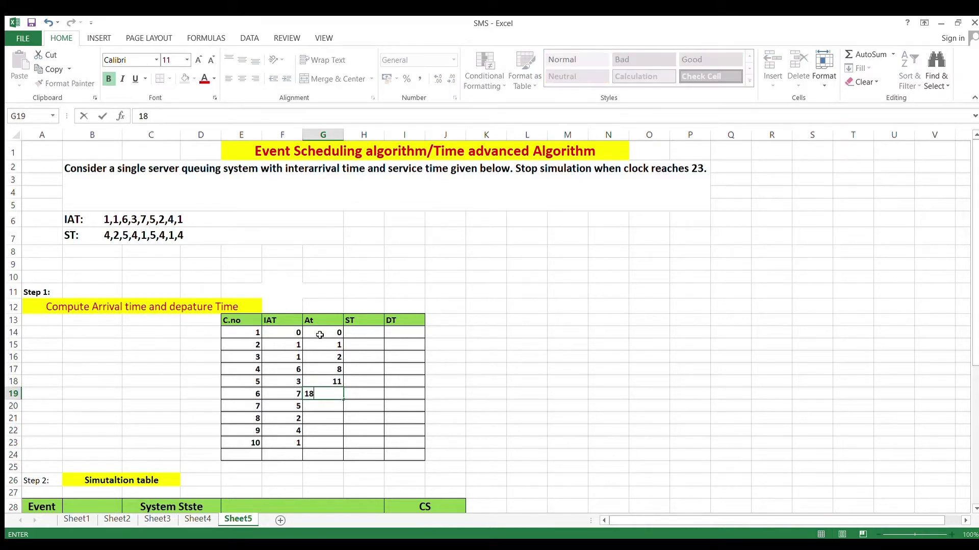
key(Return)
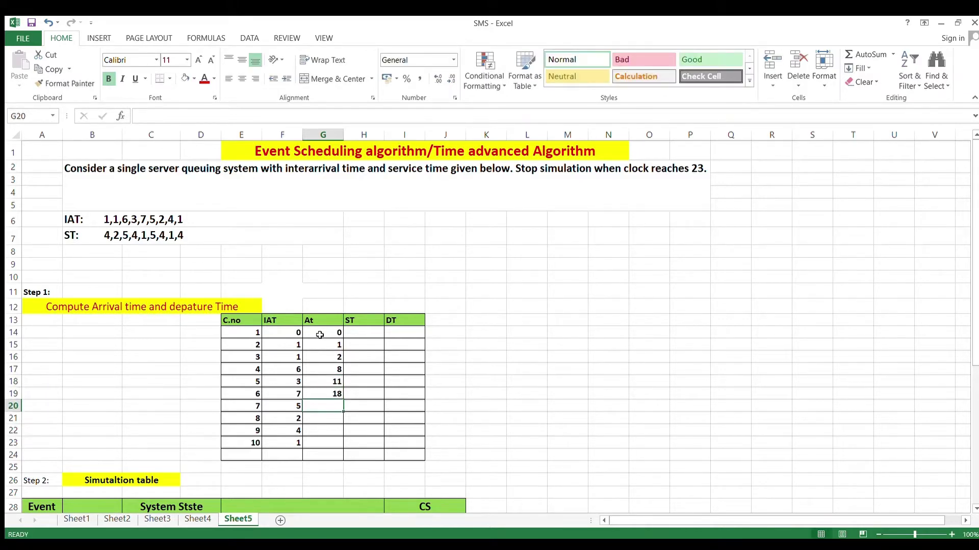
text(23)
key(Return)
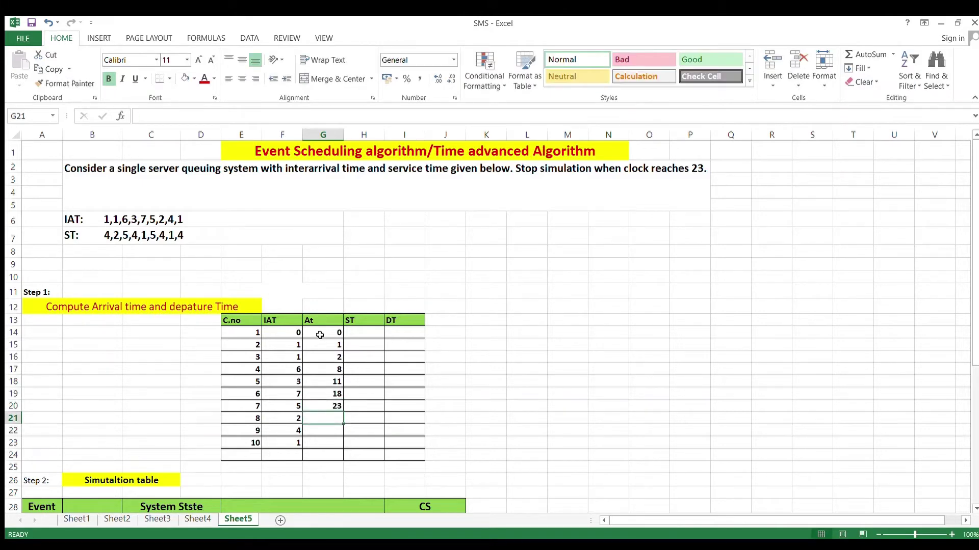
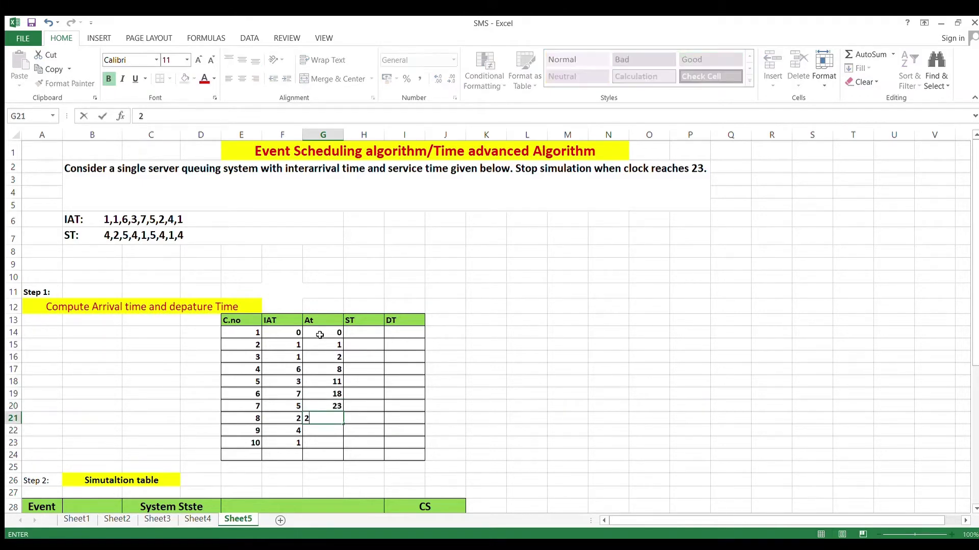
key(Return)
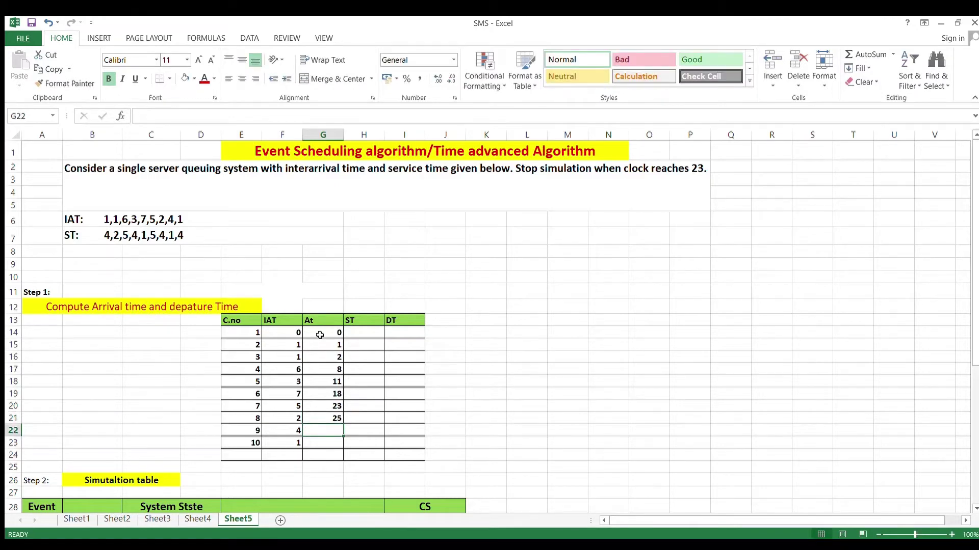
text(29)
key(Return)
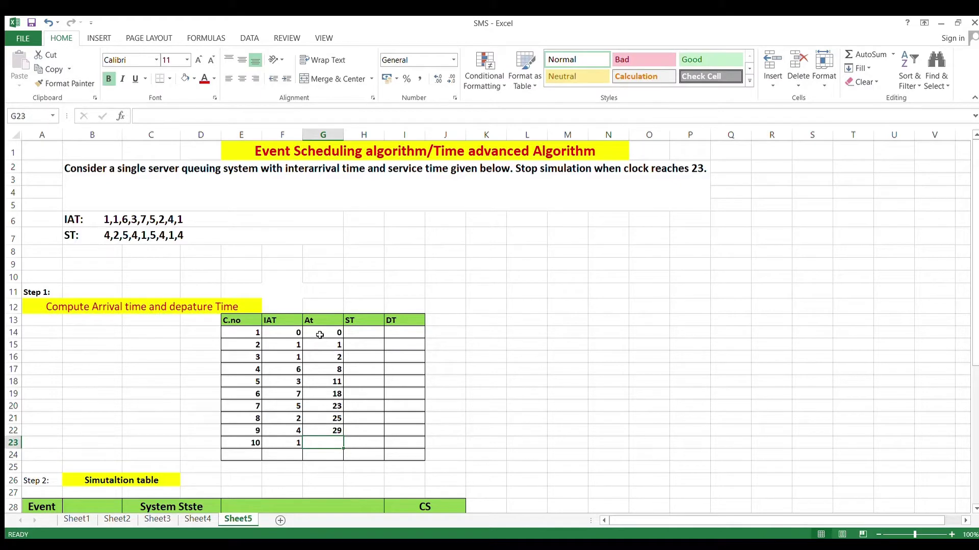
text(30)
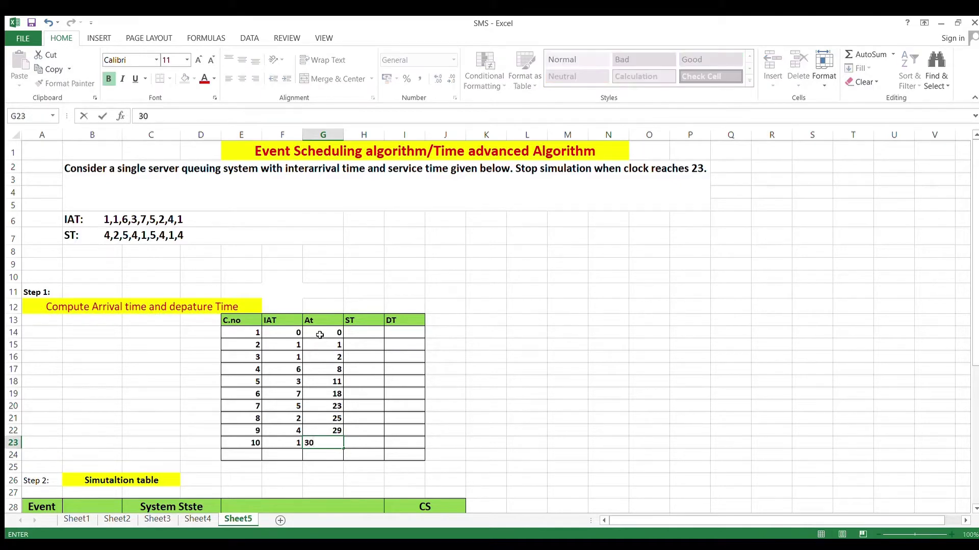
key(Tab)
- Fill the ST column for customers 1 to 9 with service times 4, 2, 5, 4, 1, 5, 4, 1 and 4
click(363, 335)
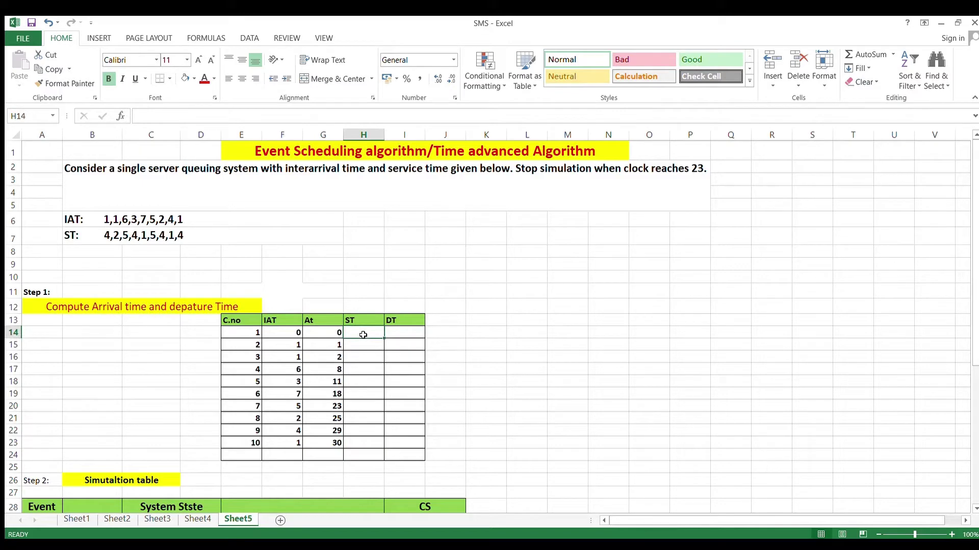
text(4)
key(Return)
text(2)
key(Return)
text(5)
key(Return)
text(4)
key(Return)
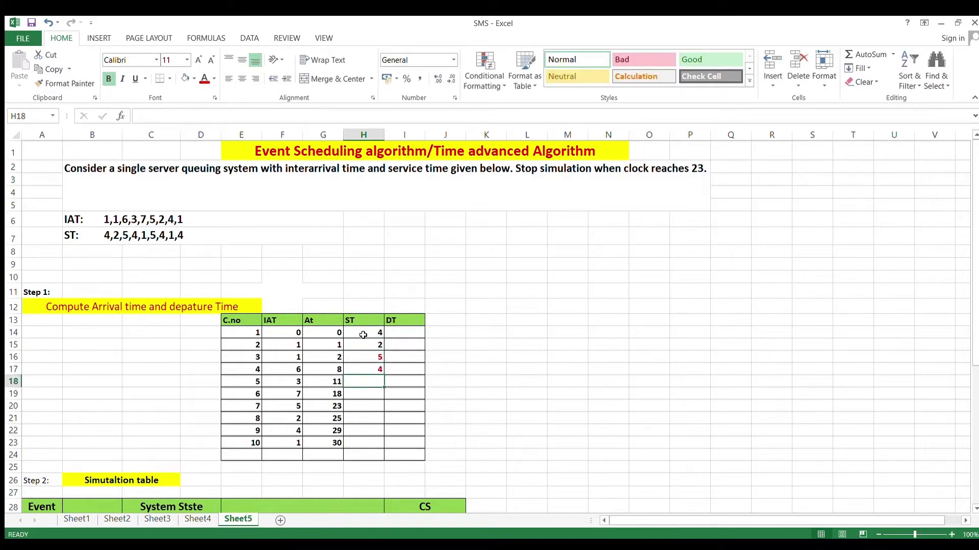
text(1)
key(Return)
text(5)
key(Return)
text(2)
text(4)
key(Return)
text(1)
key(Return)
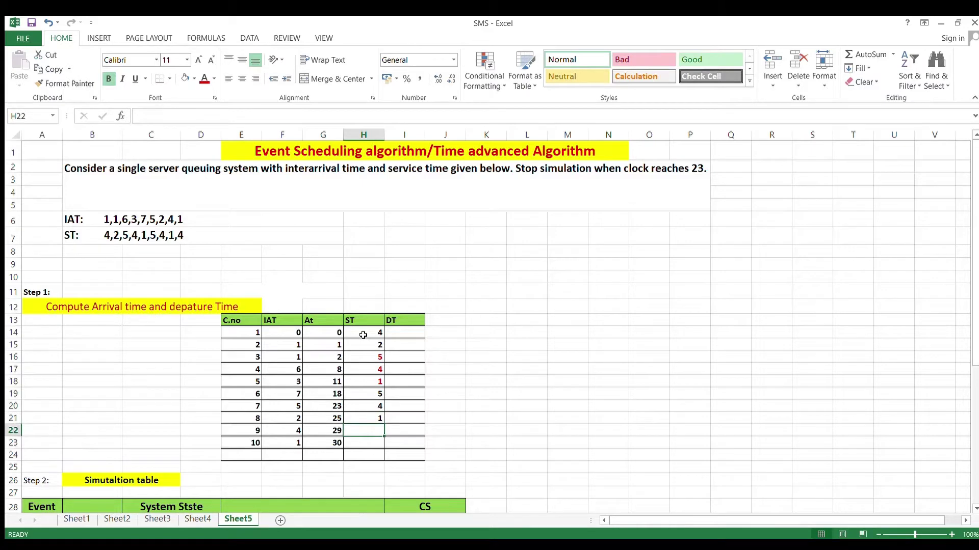
text(4)
key(Return)
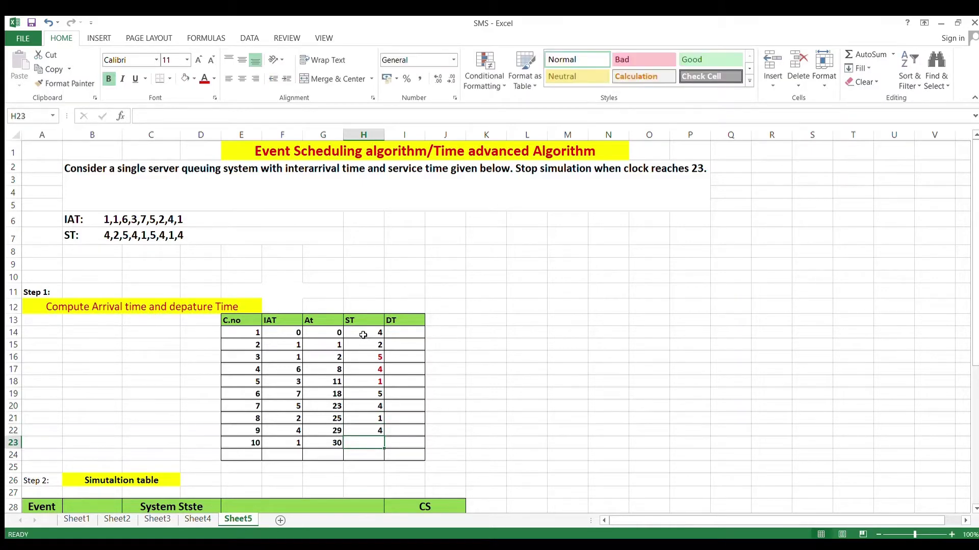
- Enter 4 as customer 1's departure time in the DT column and fill that cell yellow
click(411, 335)
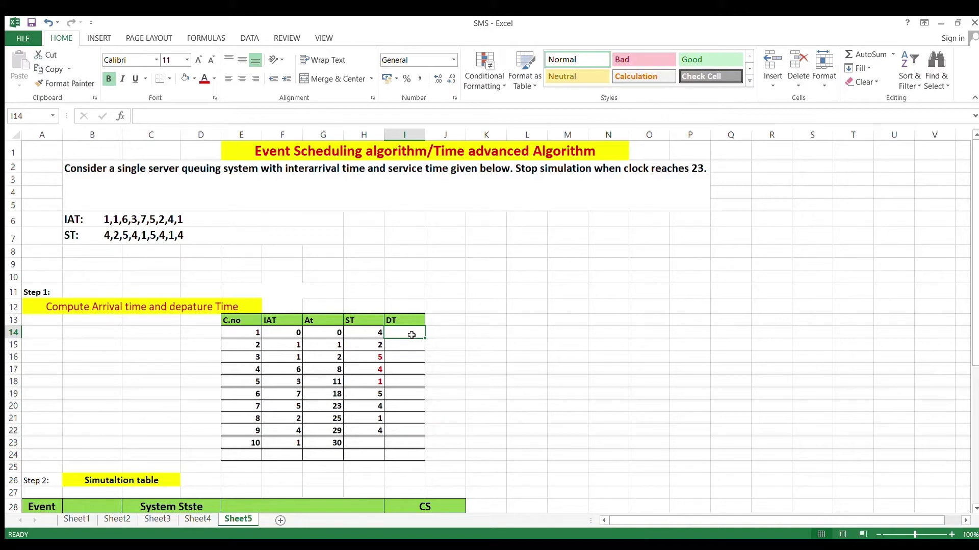
text(4)
key(Return)
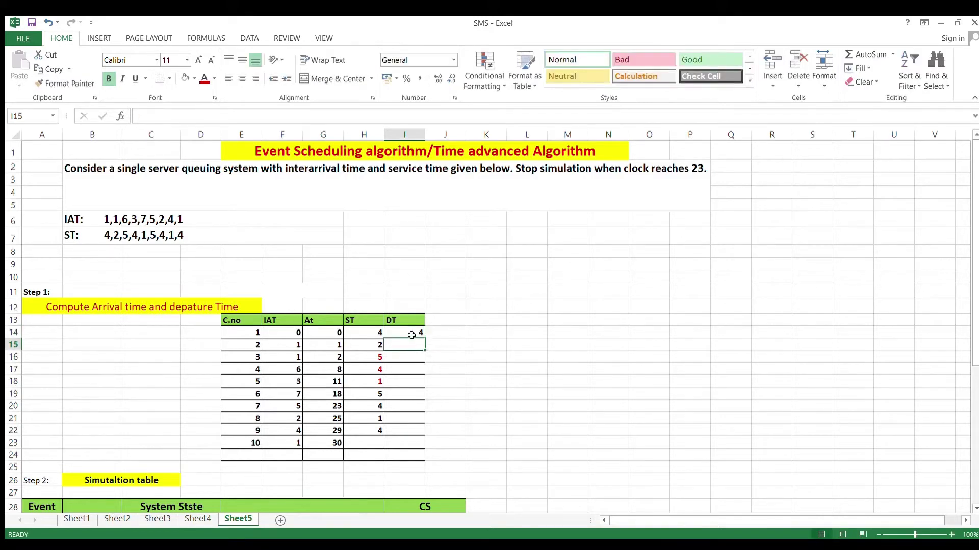
click(412, 333)
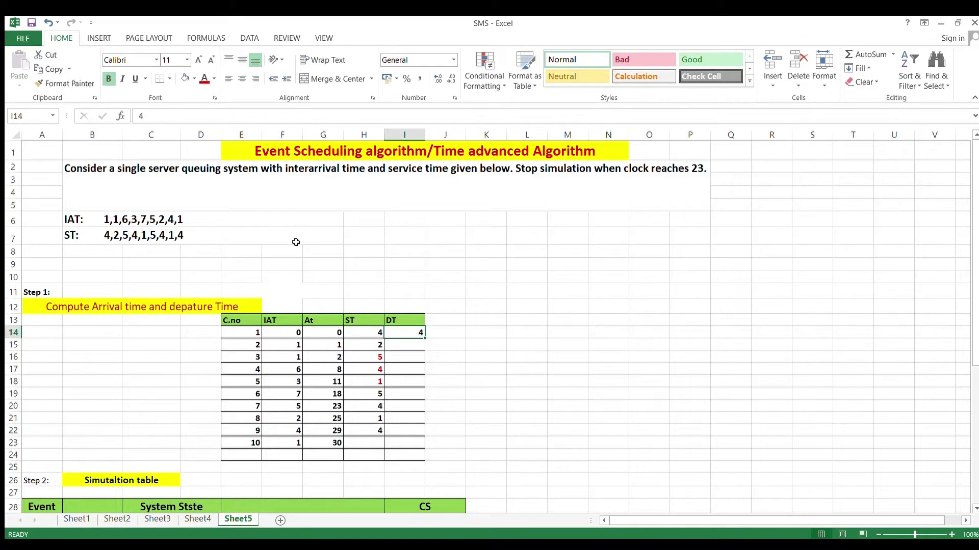
click(189, 80)
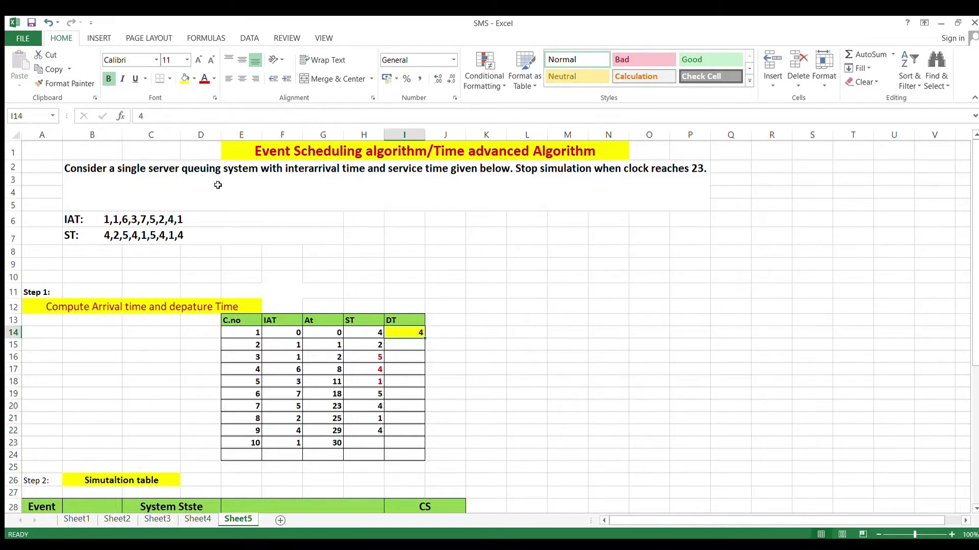
- Fill customer 2's arrival time cell yellow and colour its service time red
click(330, 349)
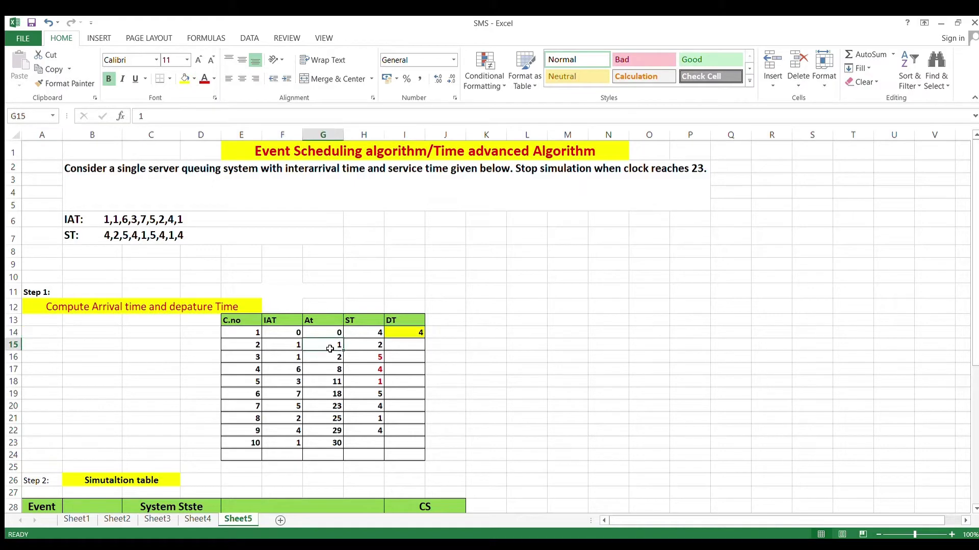
click(180, 82)
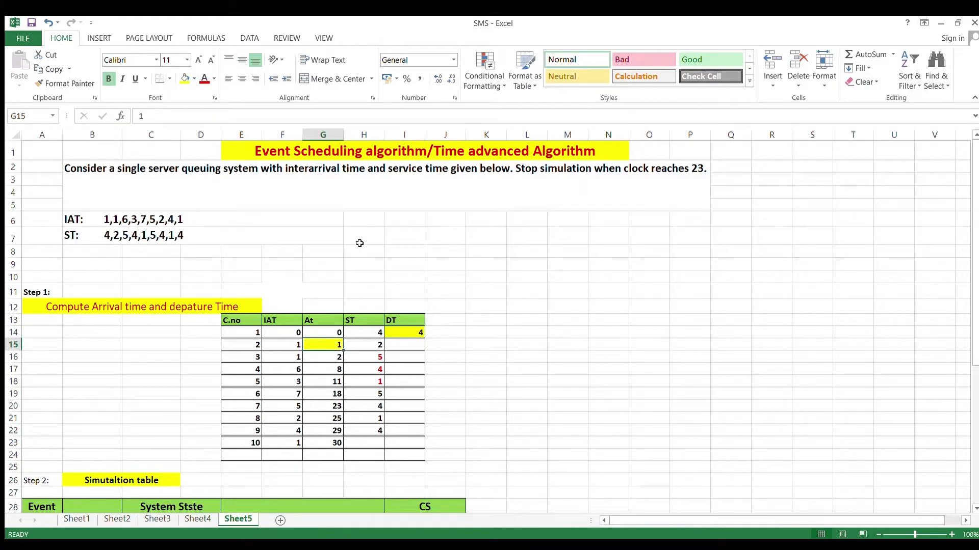
click(379, 345)
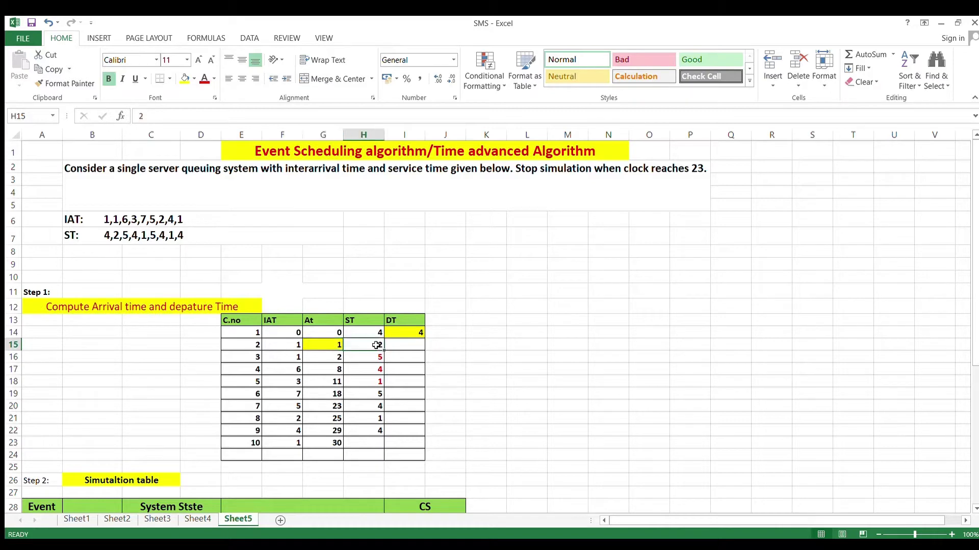
click(200, 82)
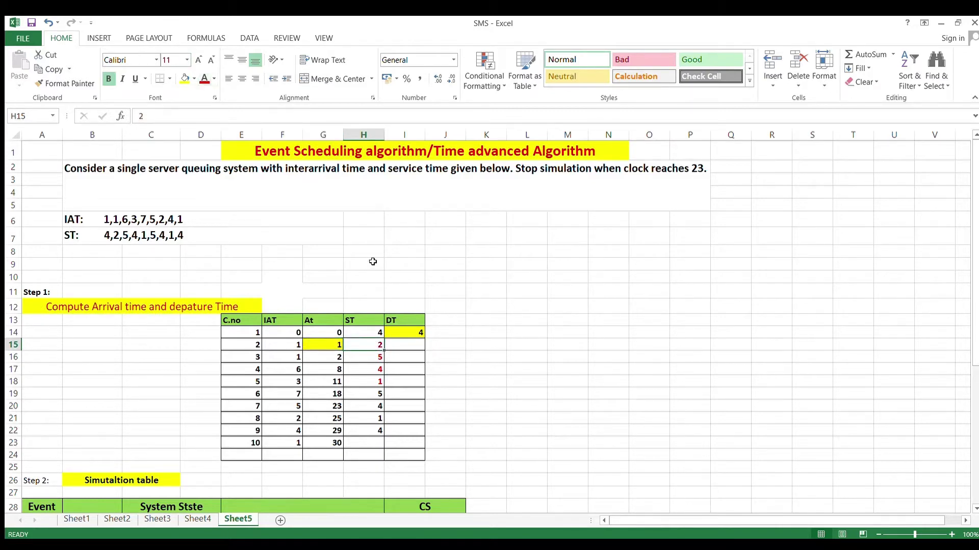
- Enter 6 as customer 2's departure time and fill that cell yellow
click(416, 347)
text(6)
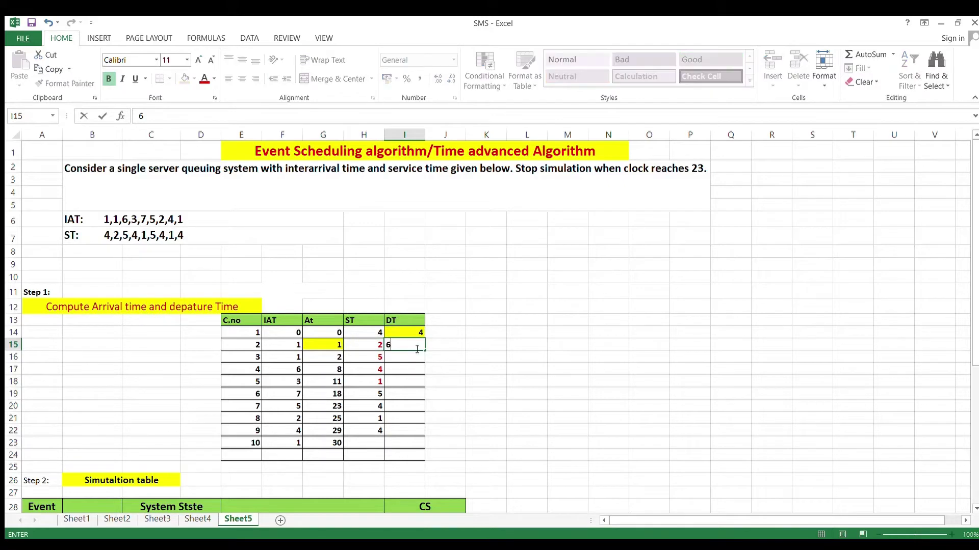
key(Return)
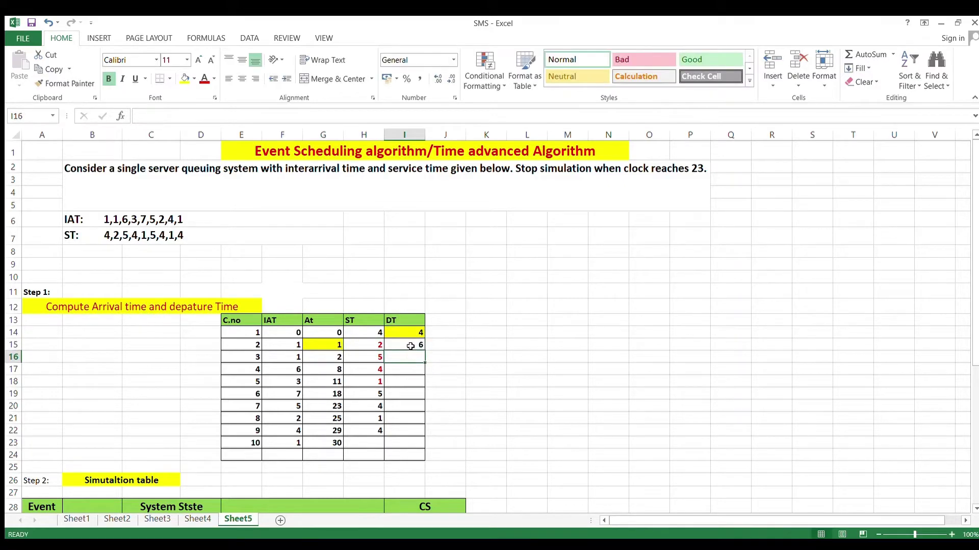
click(410, 347)
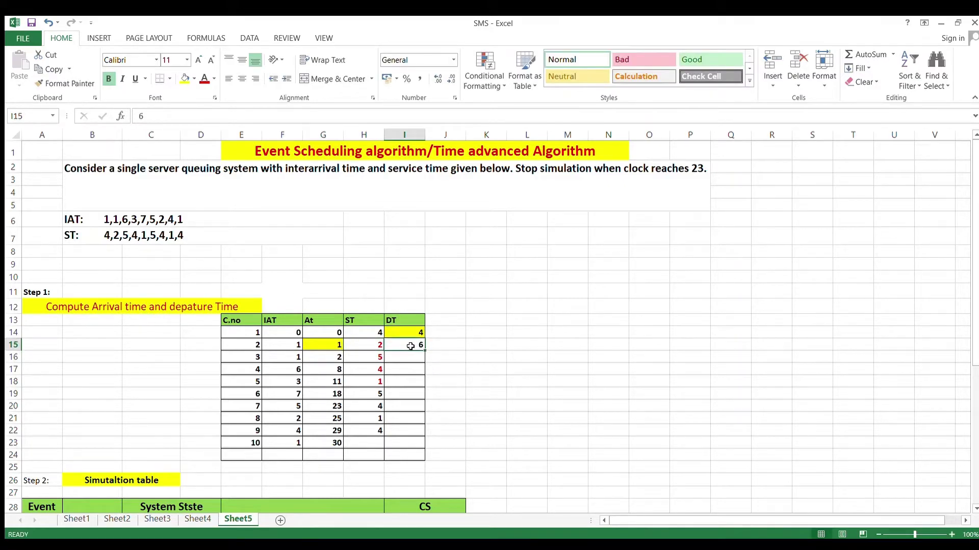
click(185, 79)
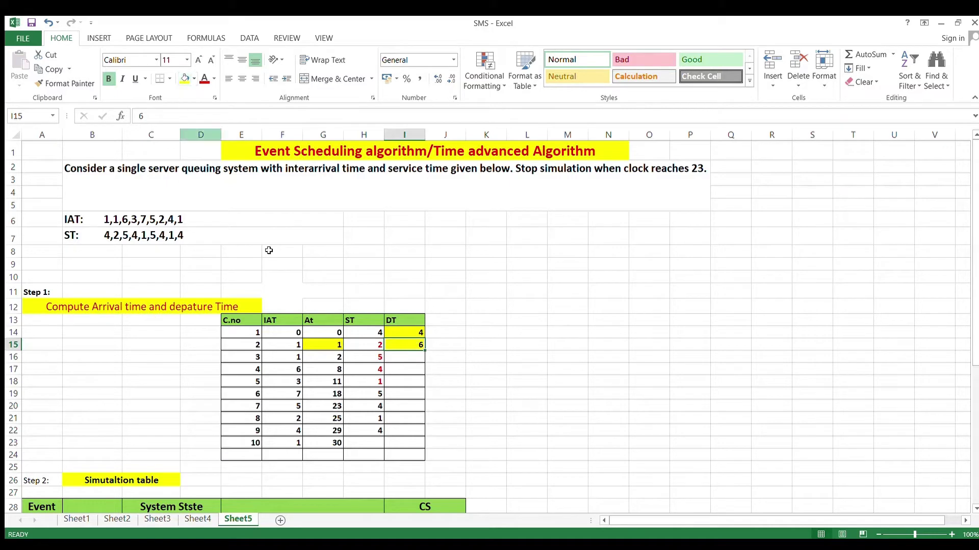
- Enter 11 as customer 3's departure time, filling both its arrival and departure time cells yellow
click(330, 361)
click(185, 79)
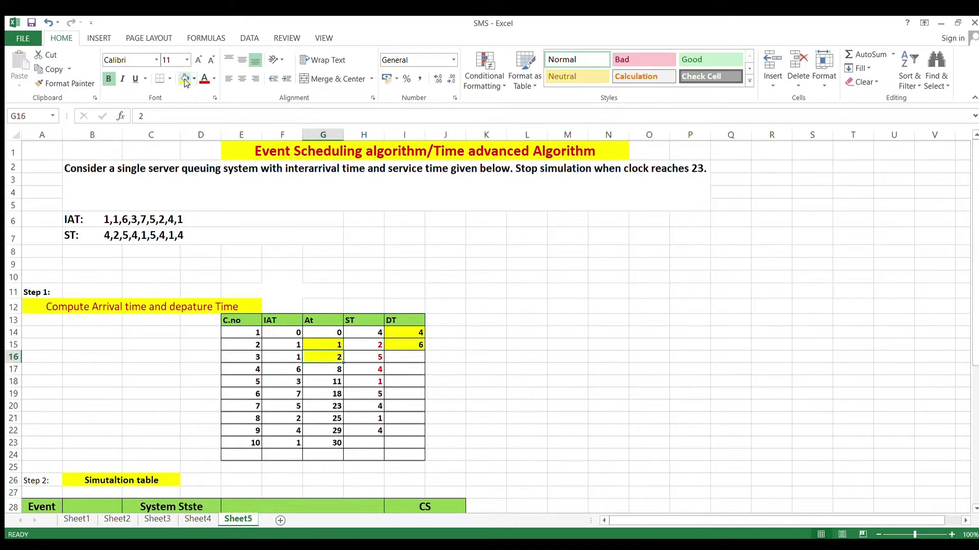
click(376, 357)
click(413, 358)
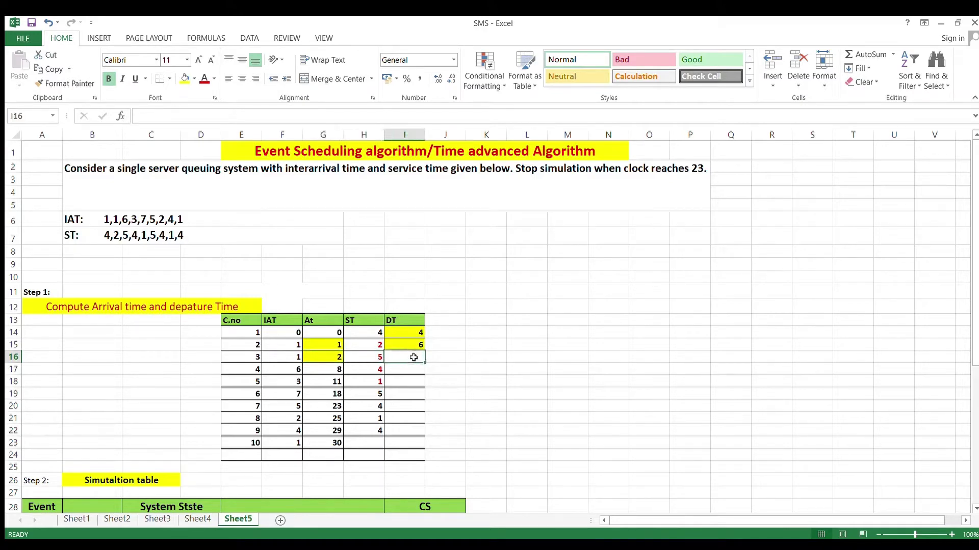
text(11)
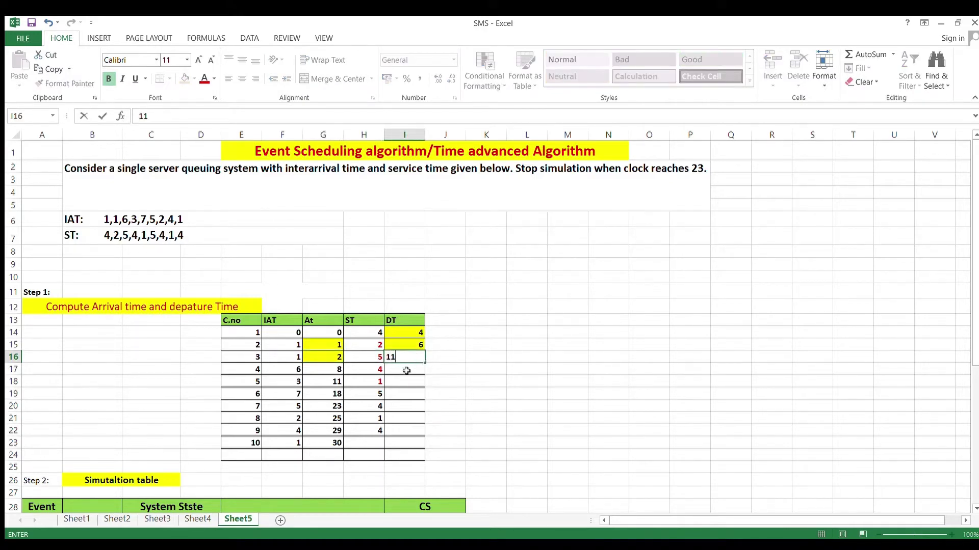
key(Return)
click(406, 360)
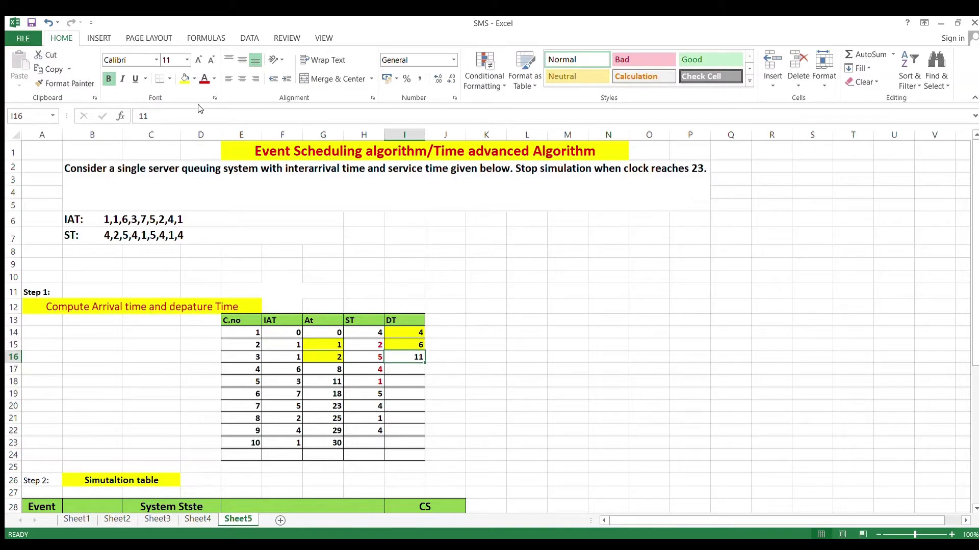
click(185, 78)
- Enter 15 as customer 4's departure time, filling both its arrival and departure time cells yellow
click(326, 372)
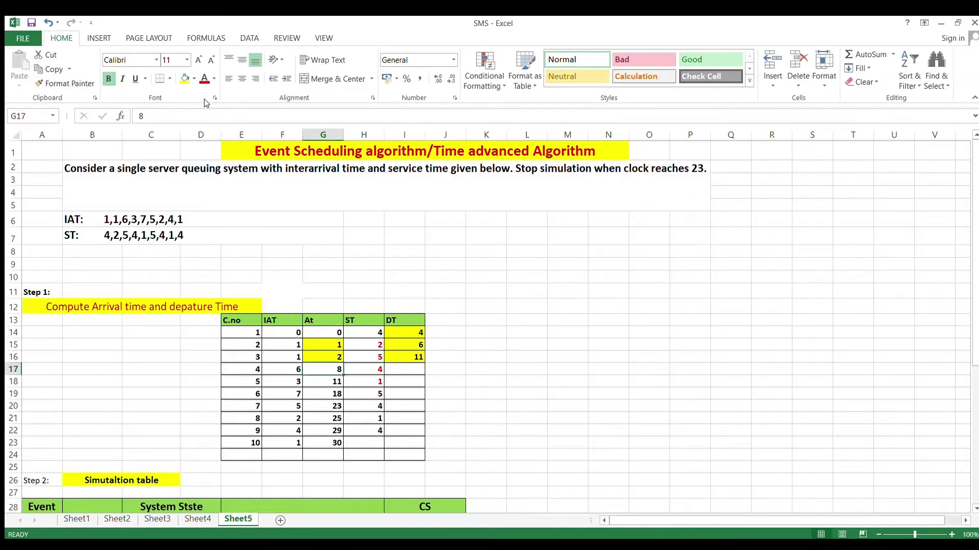
click(185, 78)
click(412, 355)
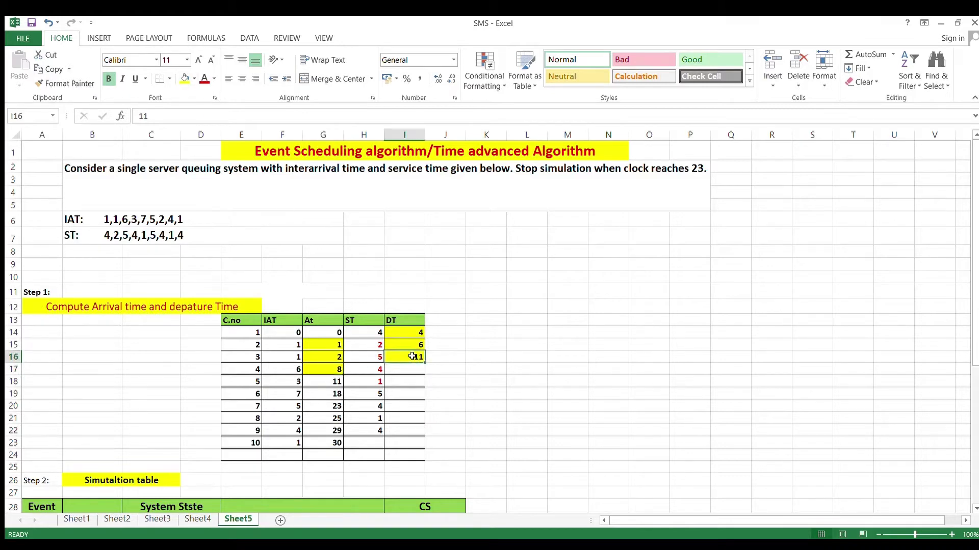
click(373, 370)
click(404, 372)
text(15)
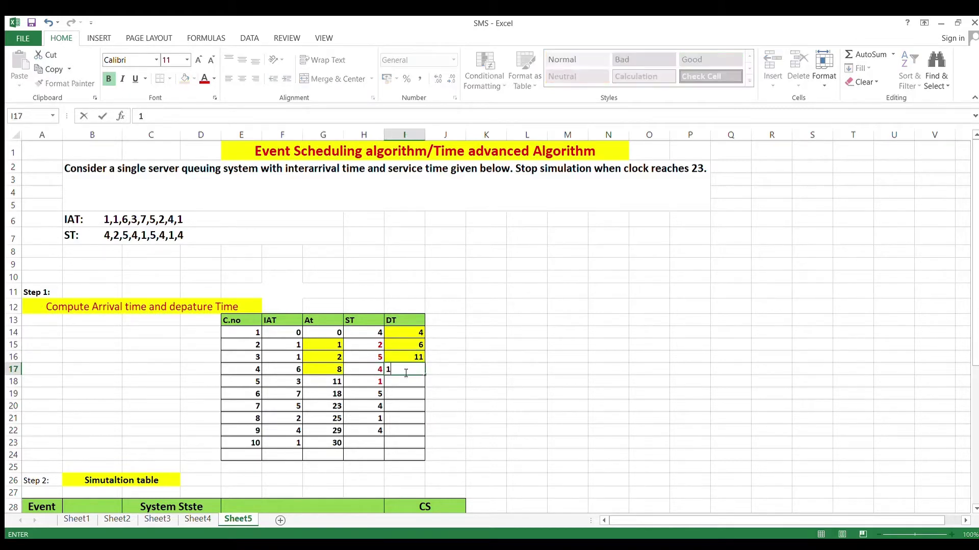
click(401, 384)
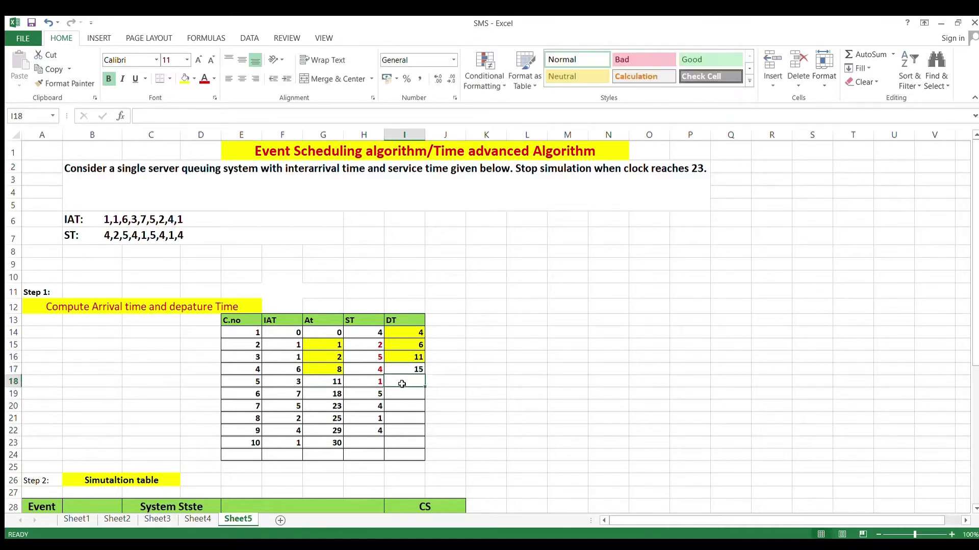
click(406, 369)
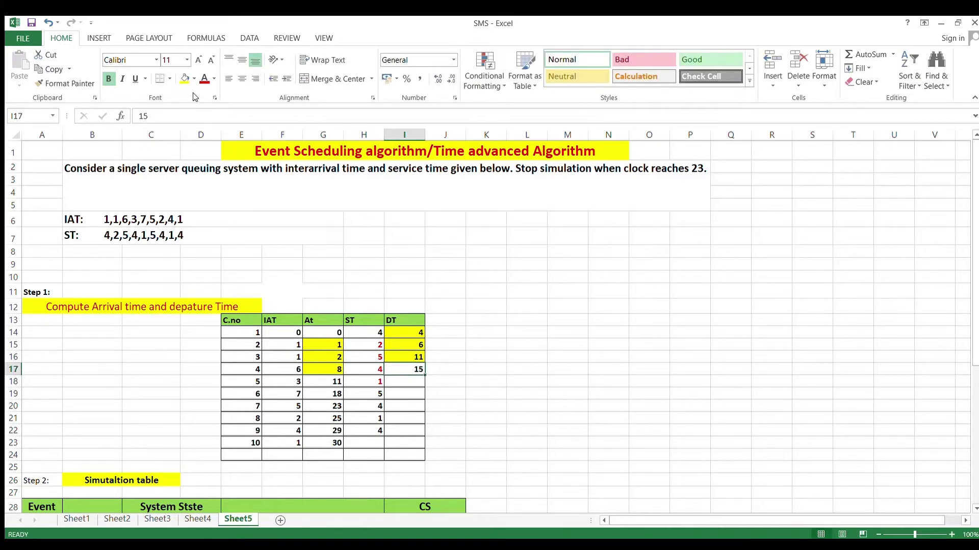
click(184, 79)
- Fill customer 5's arrival time cell yellow and enter 16 as its departure time
click(317, 382)
click(185, 79)
click(407, 373)
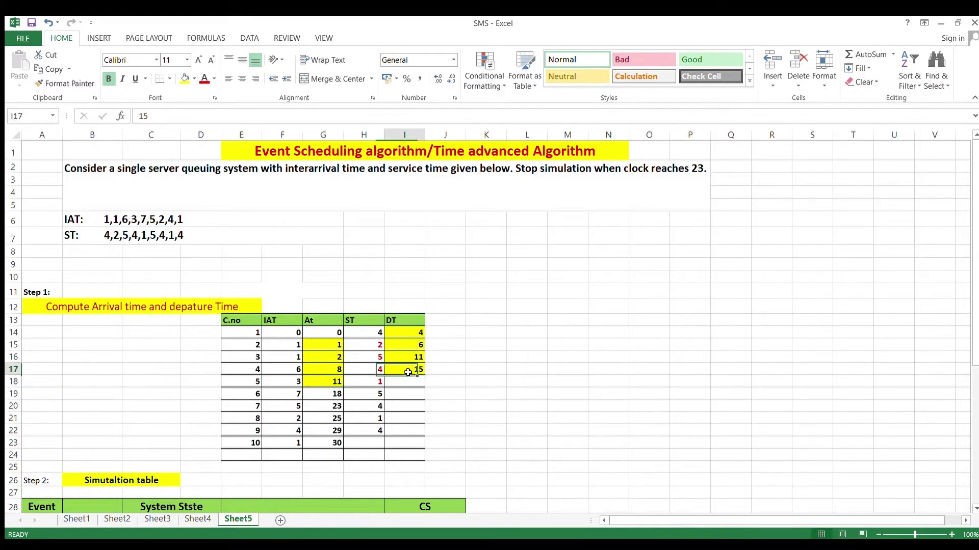
click(377, 385)
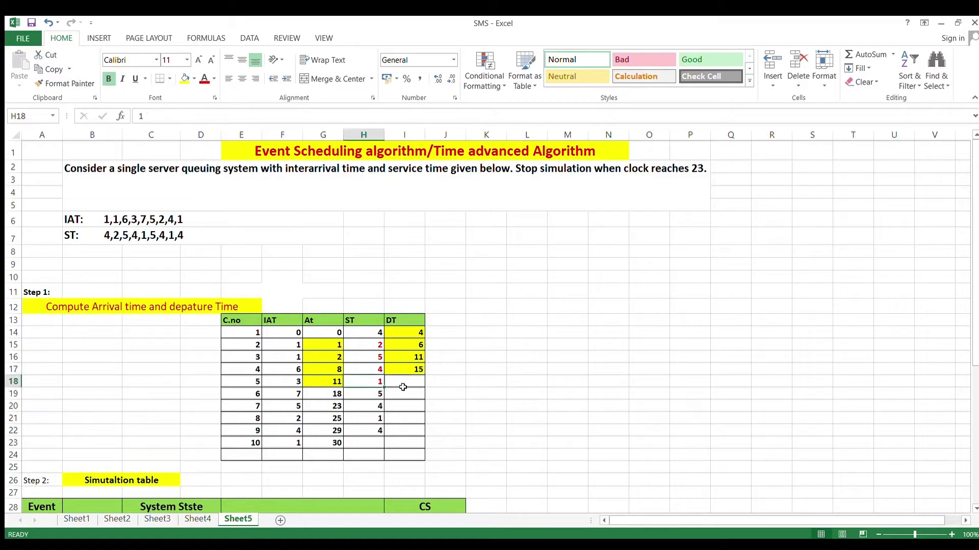
click(404, 389)
text(16)
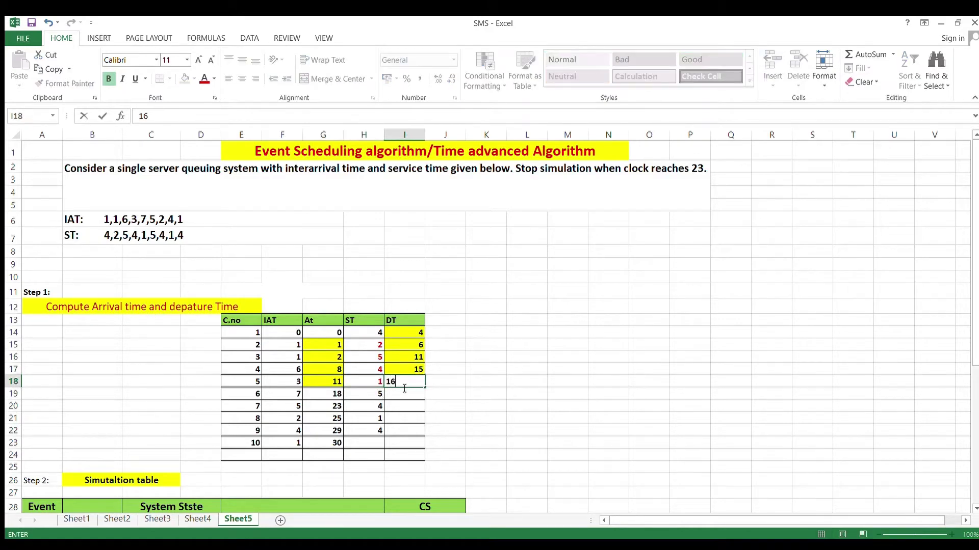
click(398, 394)
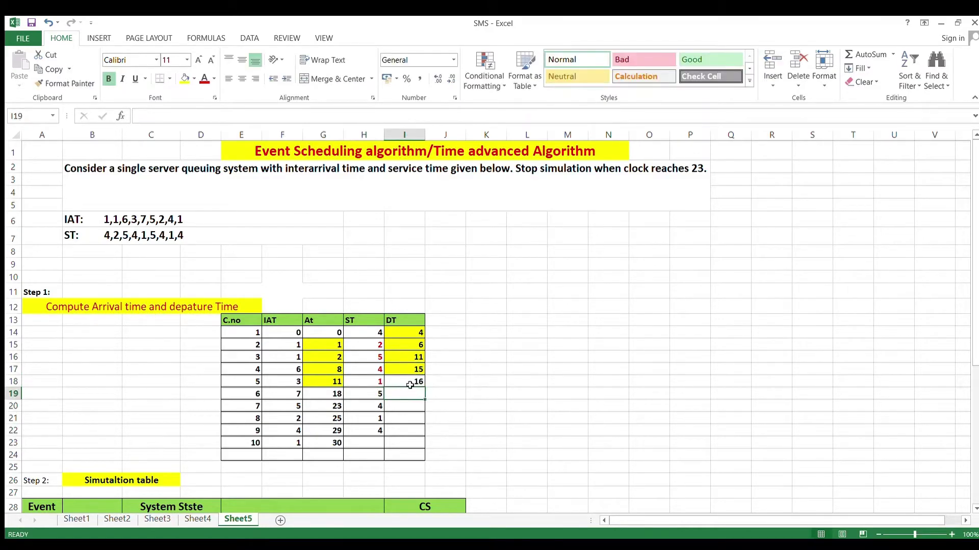
- Compare customer 5's departure time with customer 6's arrival time, and enter 23 as customer 6's departure time
click(410, 385)
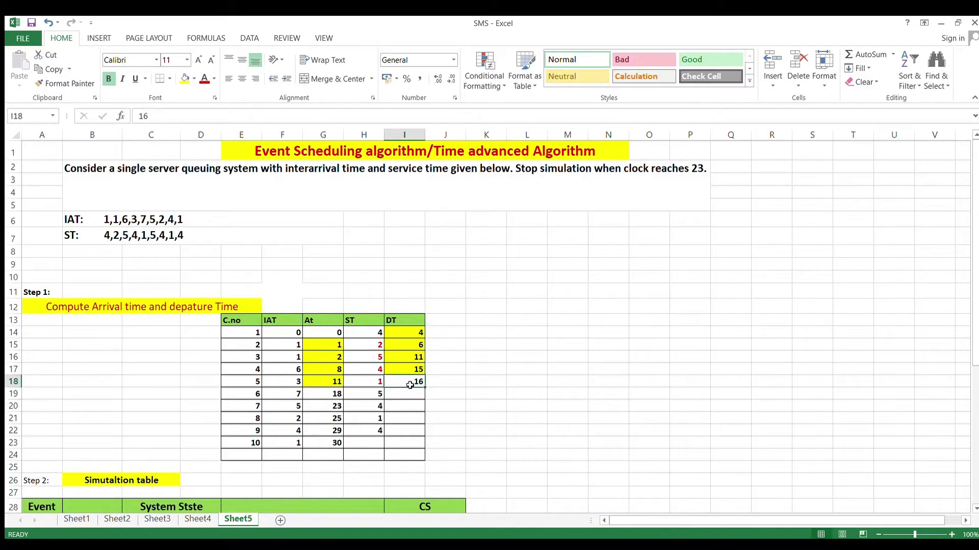
click(329, 397)
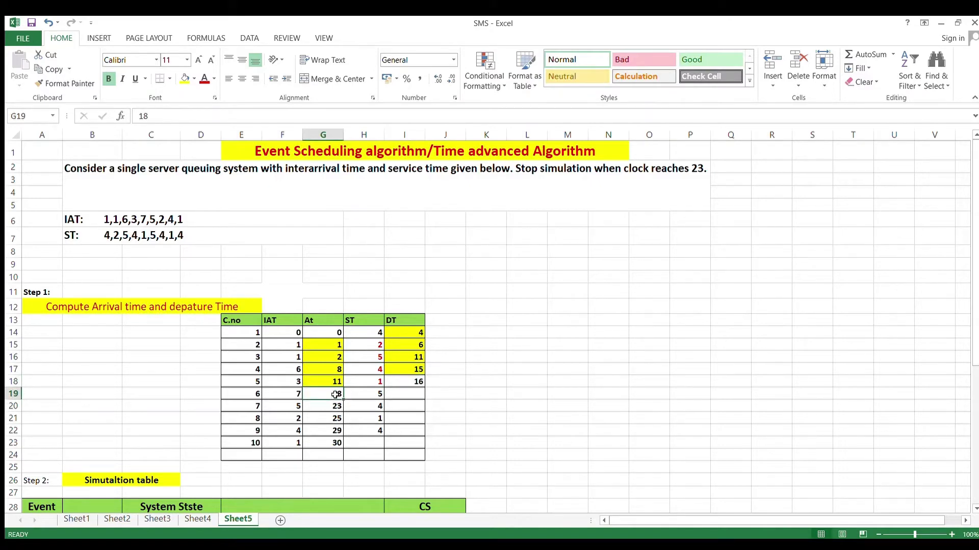
click(363, 398)
click(402, 398)
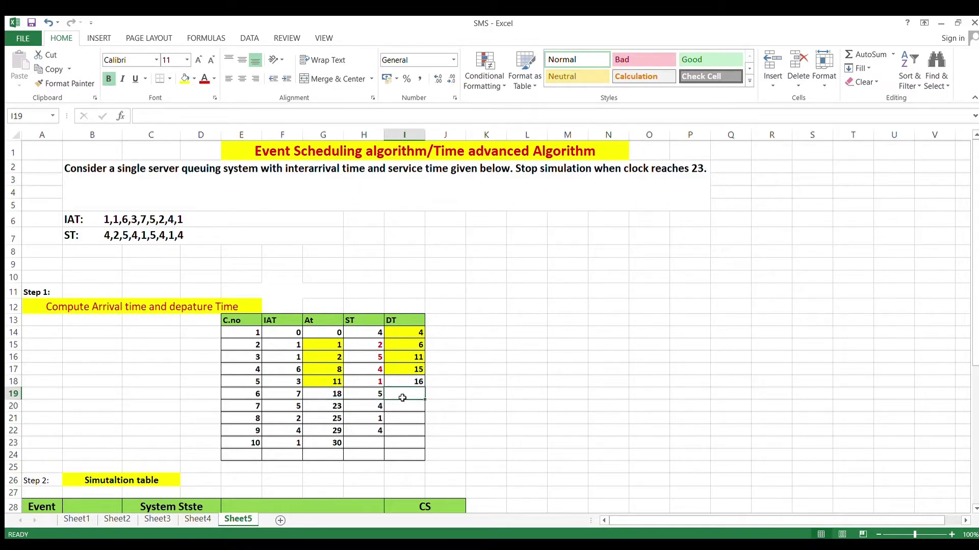
text(23)
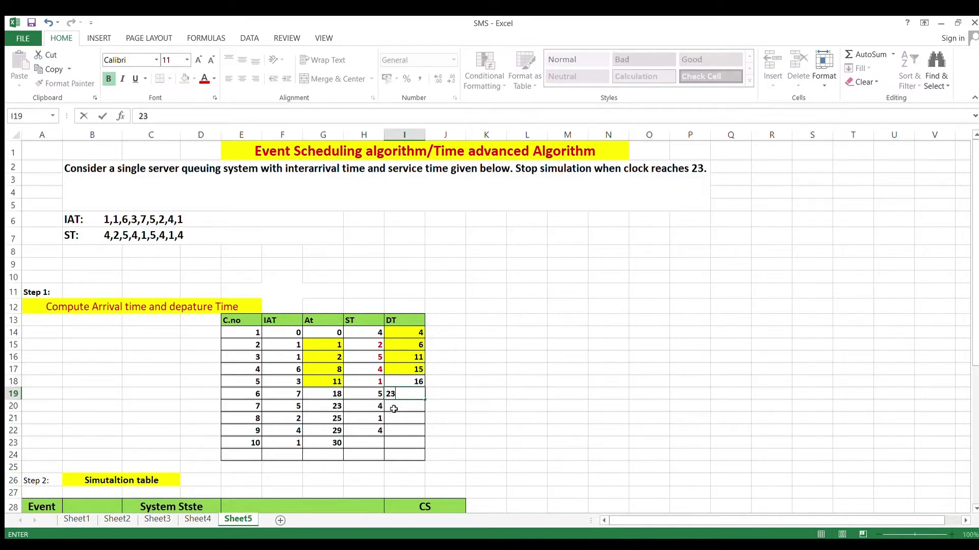
key(Return)
- Compare customer 6's departure time with customer 7's arrival time, and enter 27 as customer 7's departure time
click(410, 395)
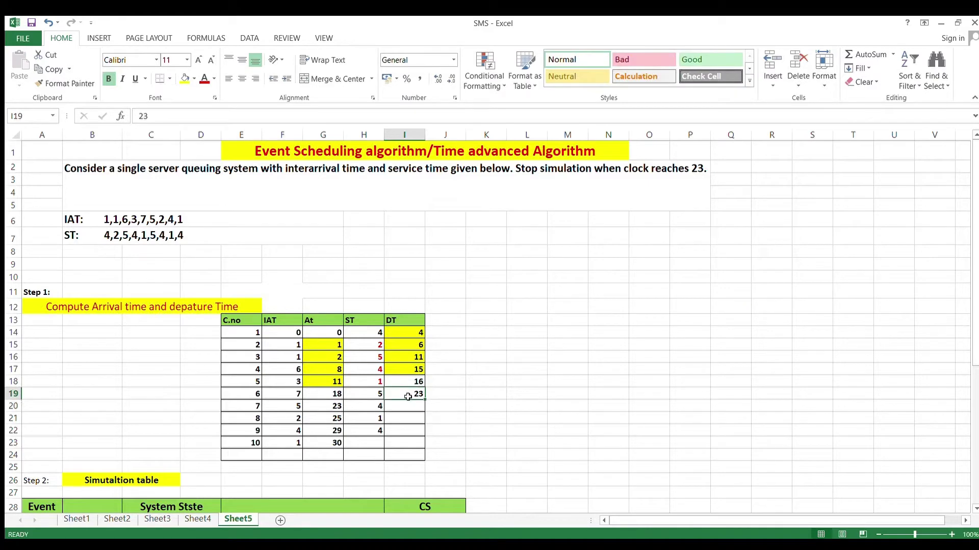
click(334, 409)
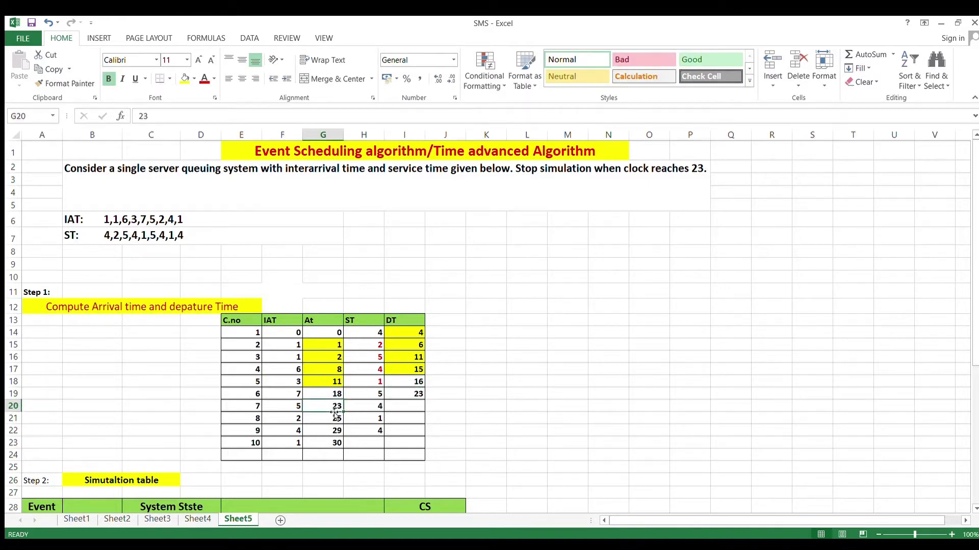
click(406, 409)
text(27)
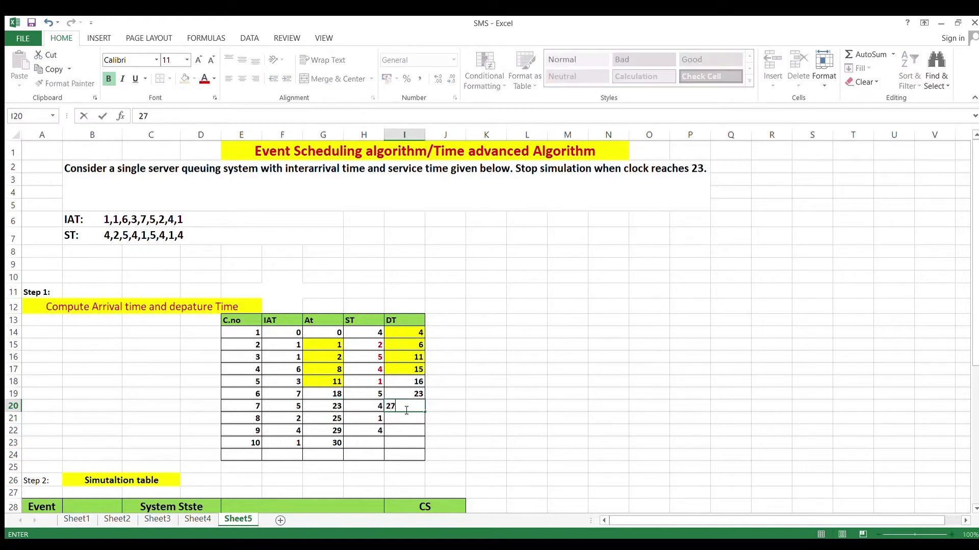
key(Return)
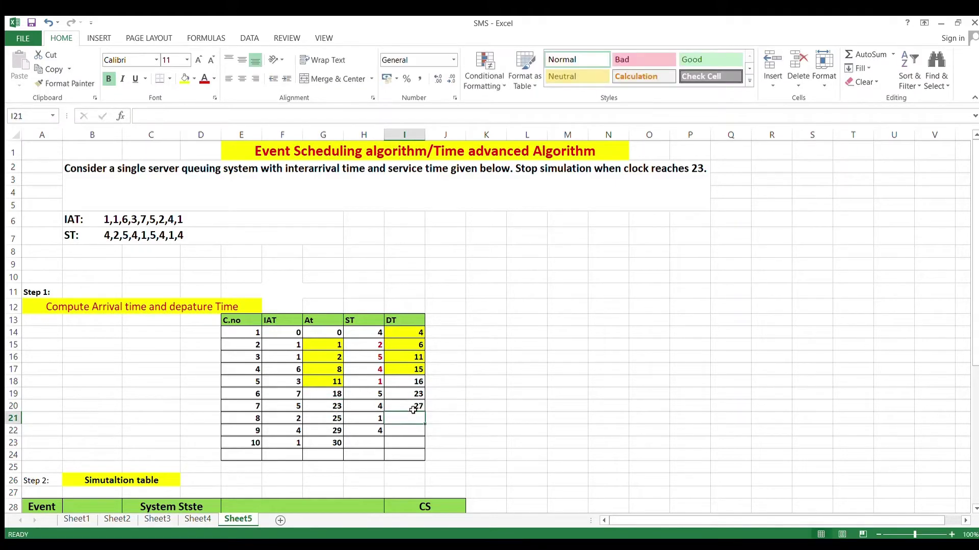
- Fill customer 7's departure time and customer 8's arrival time yellow, and enter 28 as customer 8's departure time
click(413, 409)
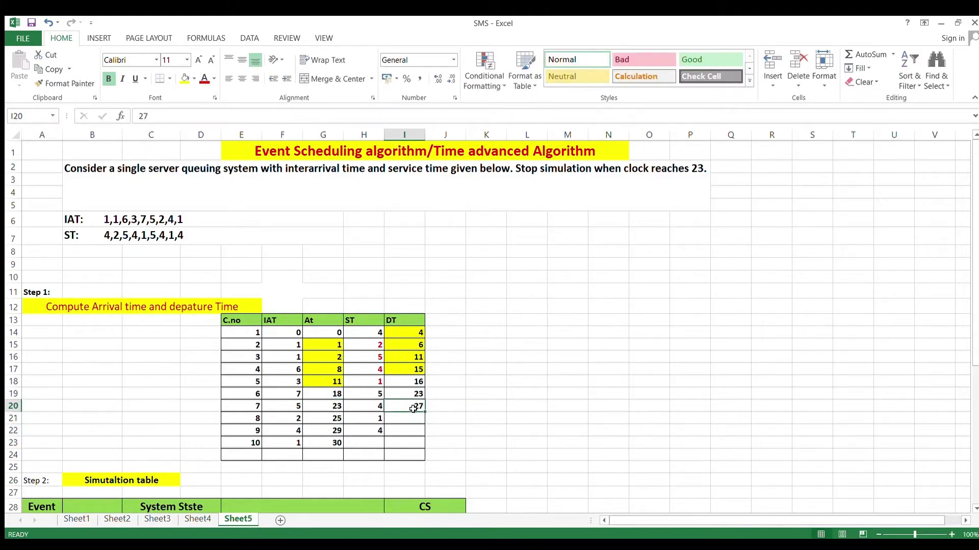
click(334, 419)
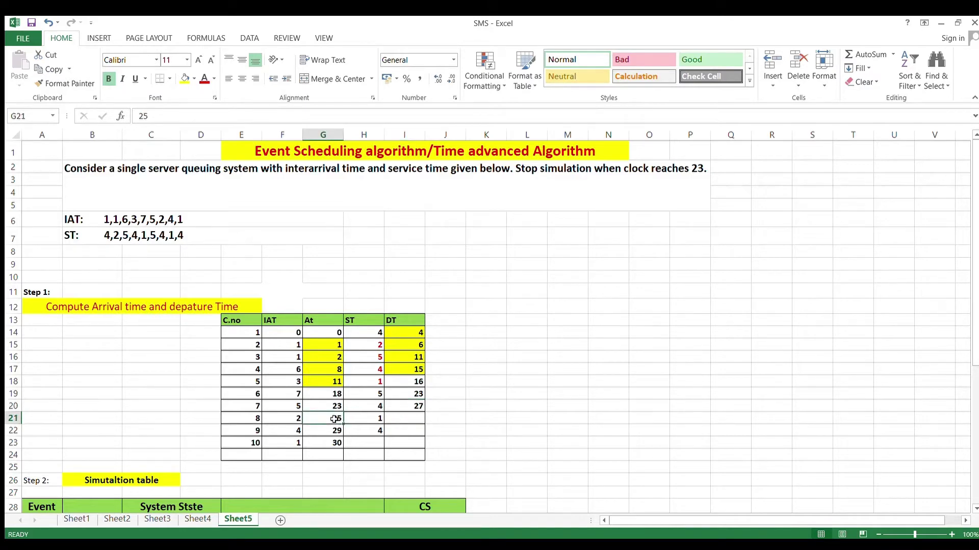
click(184, 78)
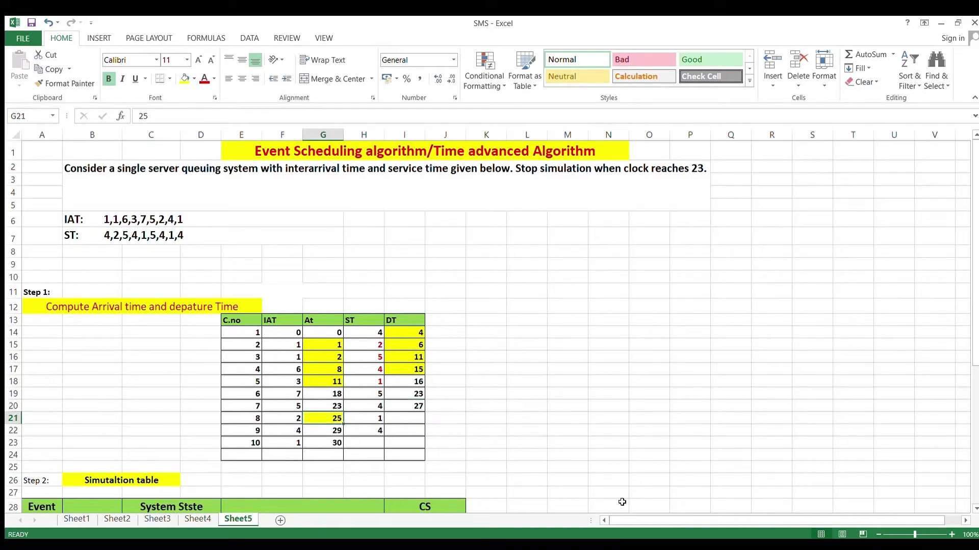
click(412, 404)
click(183, 78)
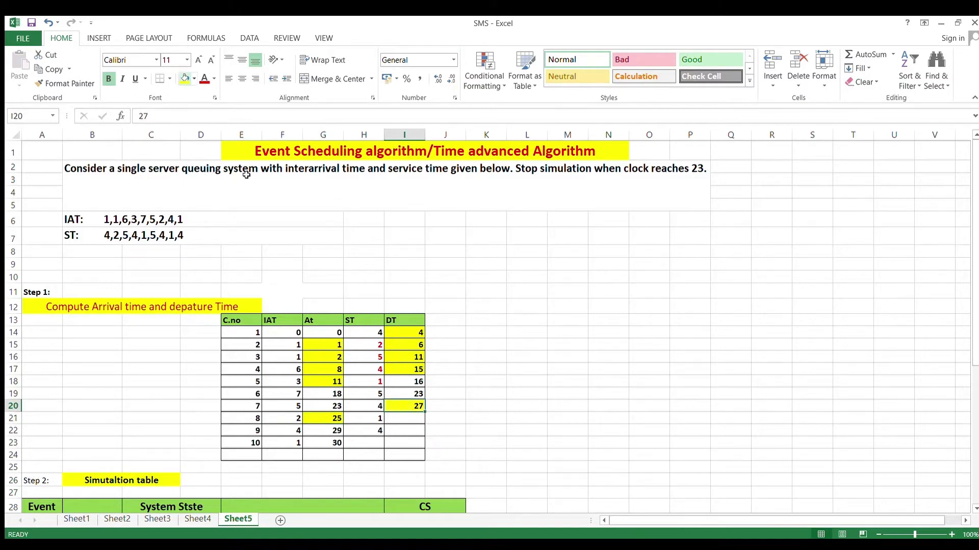
click(370, 421)
click(412, 421)
text(28)
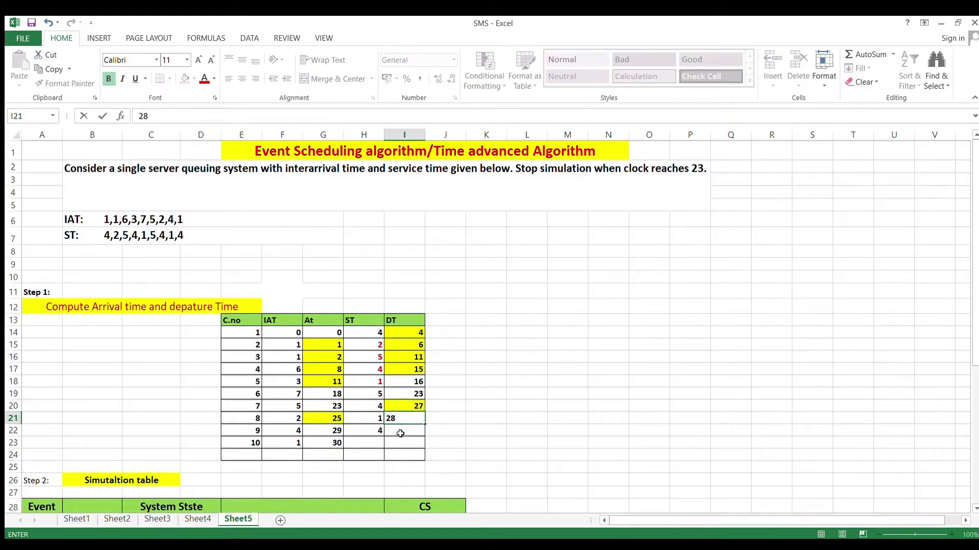
click(403, 431)
- Fill customer 8's departure time and customer 9's arrival time yellow, and enter 33 as customer 9's departure time
click(405, 419)
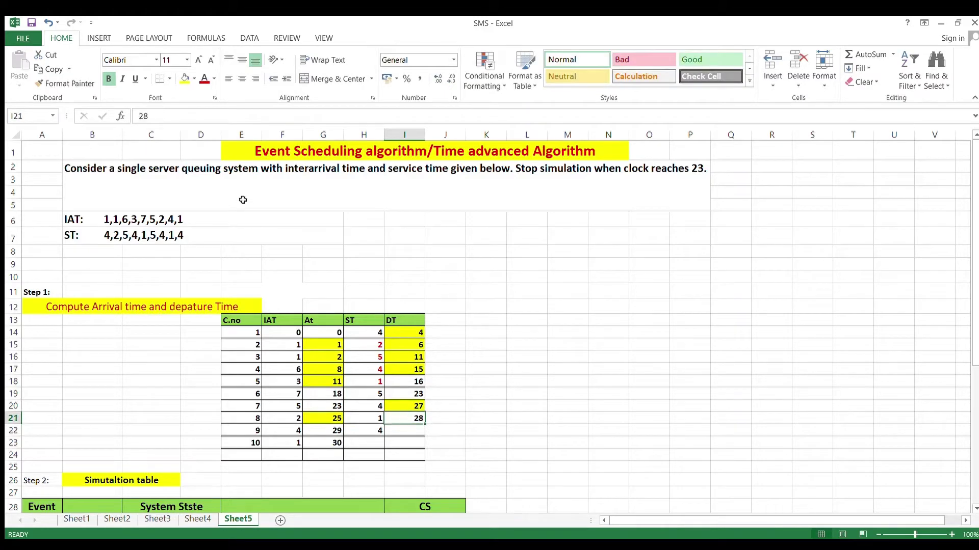
click(182, 83)
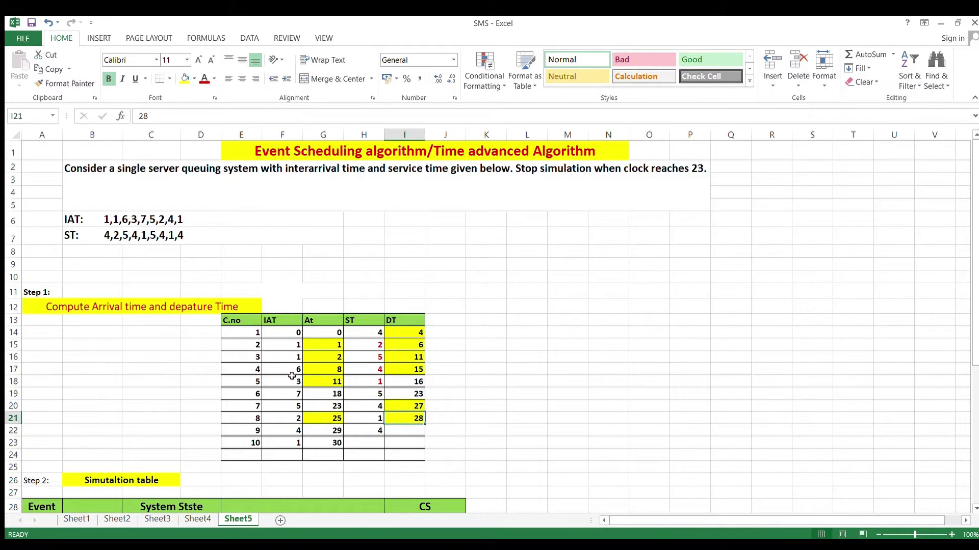
click(322, 433)
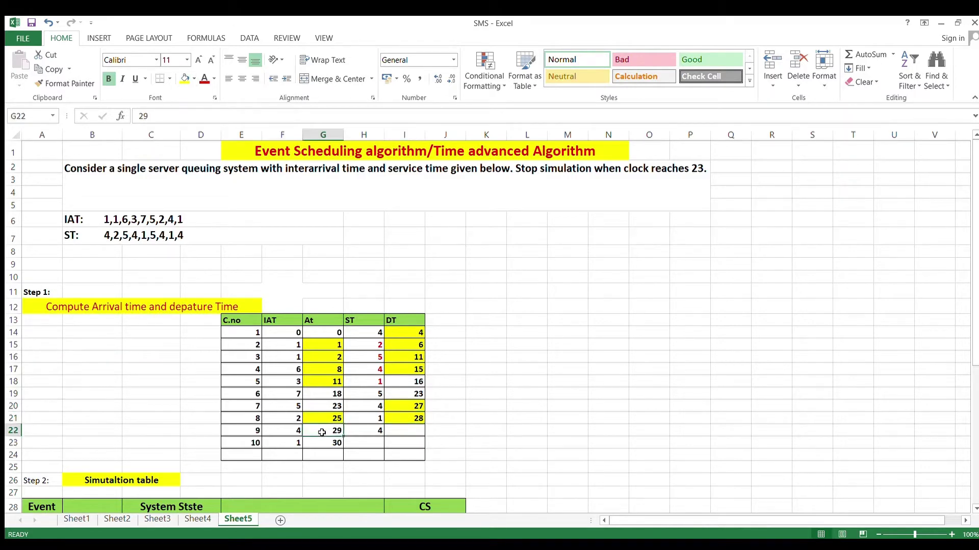
click(183, 80)
click(363, 433)
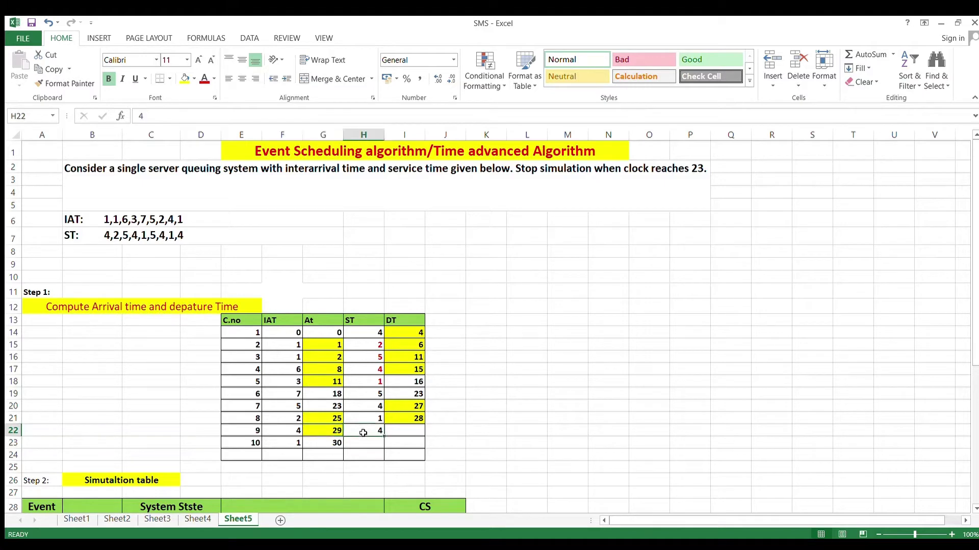
click(402, 434)
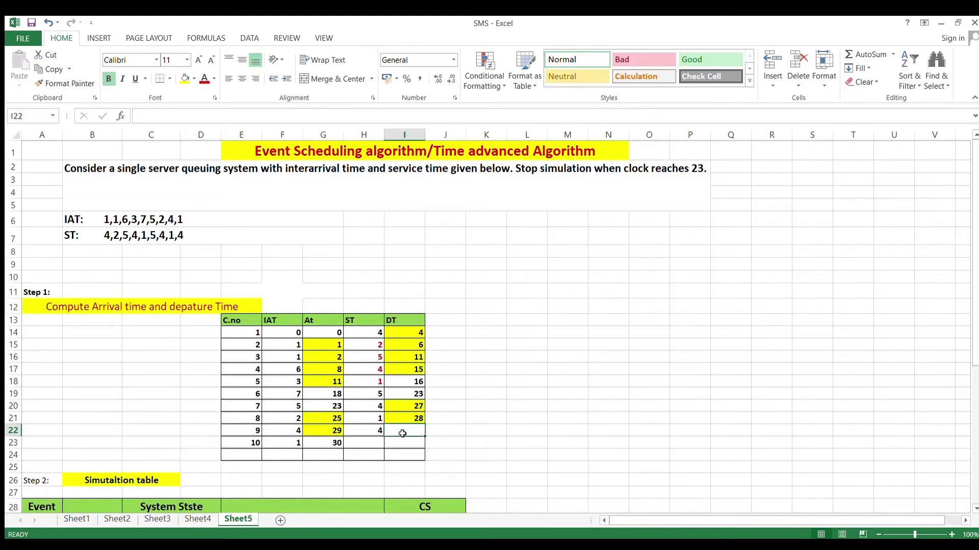
text(33)
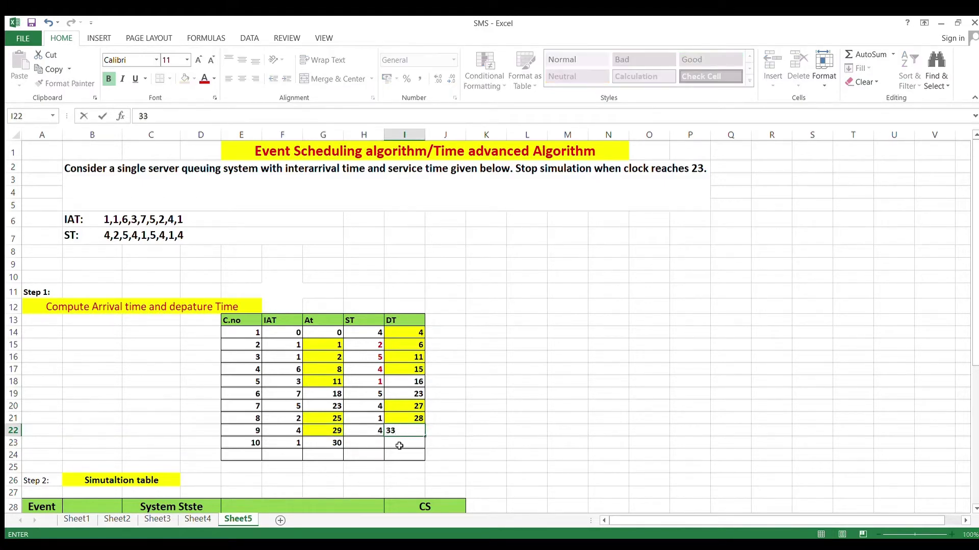
click(397, 453)
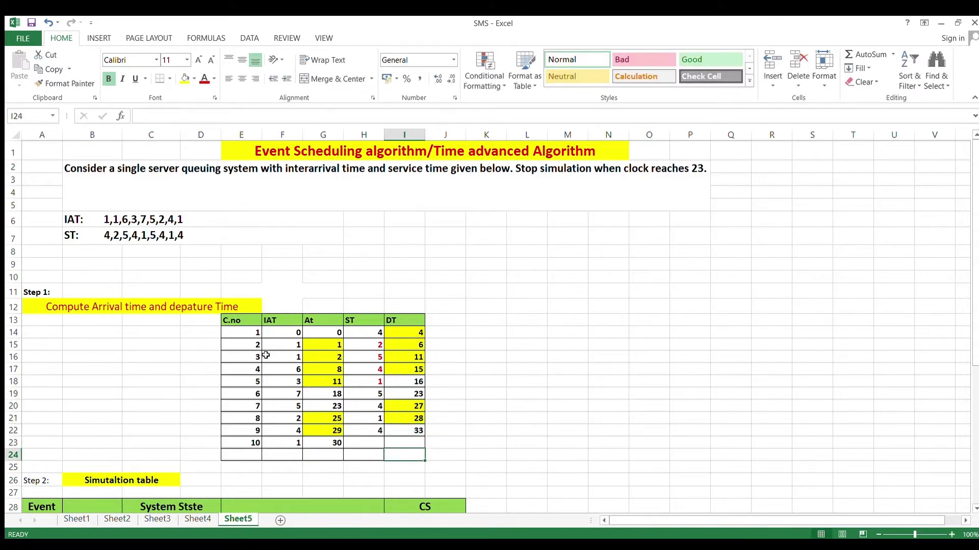
- Clear the yellow fill from all customer rows of the Step 1 table, cells E14 to I23
click(249, 333)
key(shift+Right)
key(shift+Right)
key(shift+Right)
key(shift+Right)
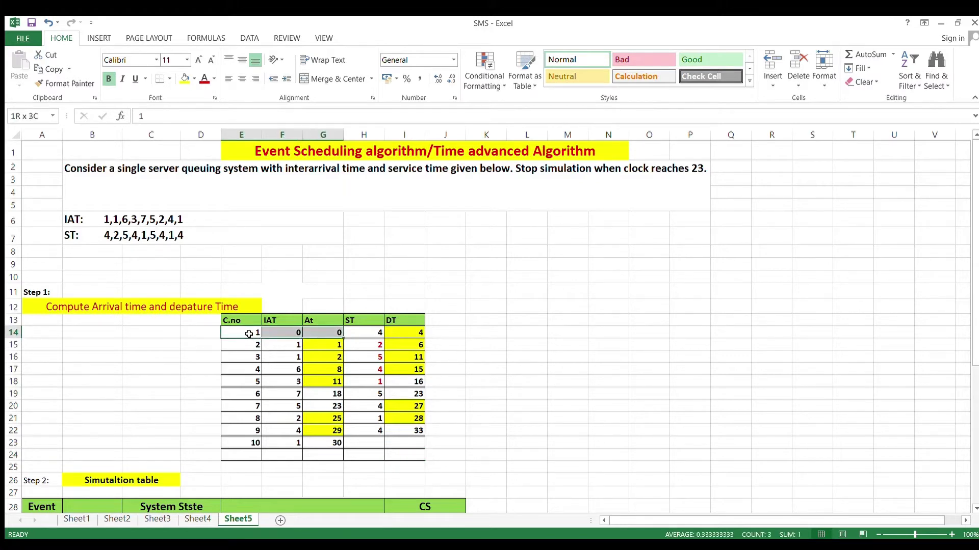
key(shift+Down)
key(shift+Down)
key(shift+Down)
key(shift+Down)
key(shift+Down)
key(shift+Down)
key(shift+Down)
key(shift+Down)
key(shift+Down)
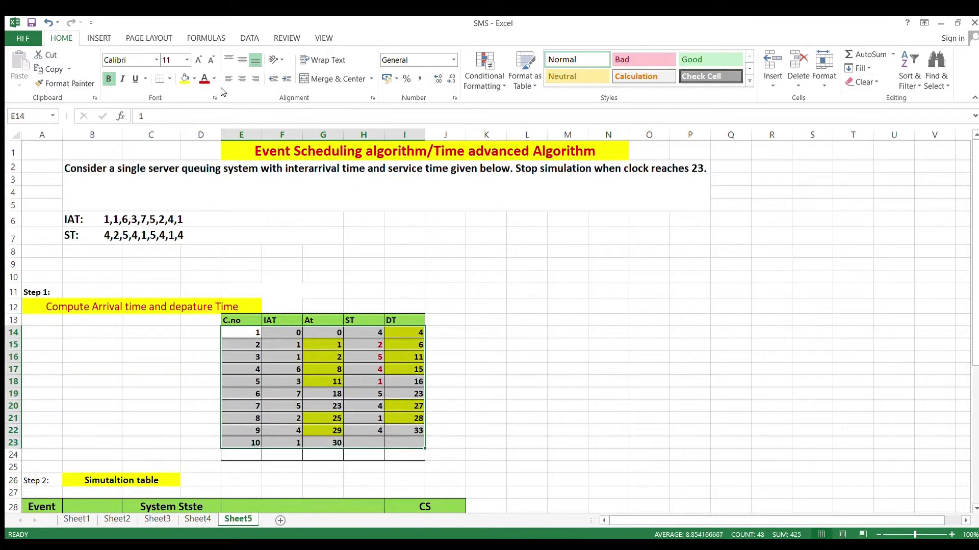
click(187, 78)
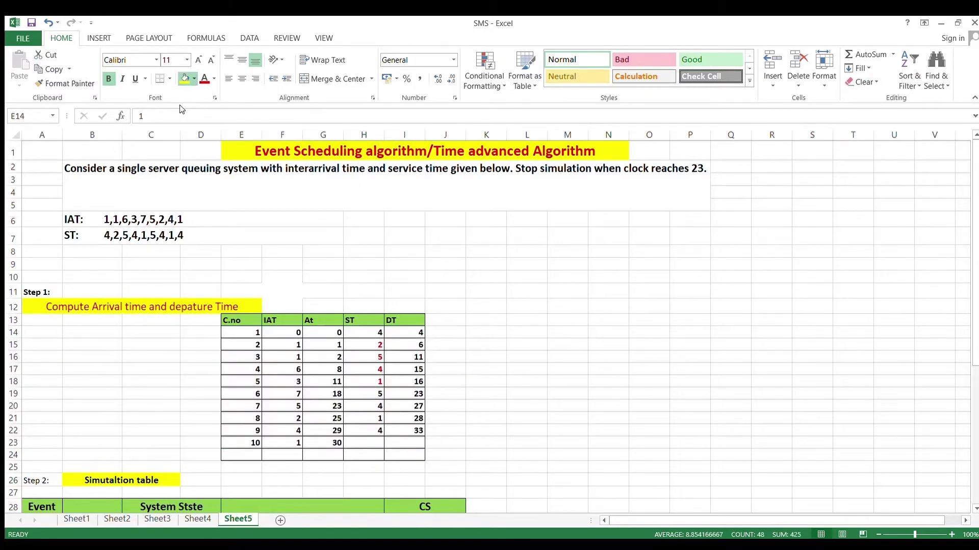
click(533, 346)
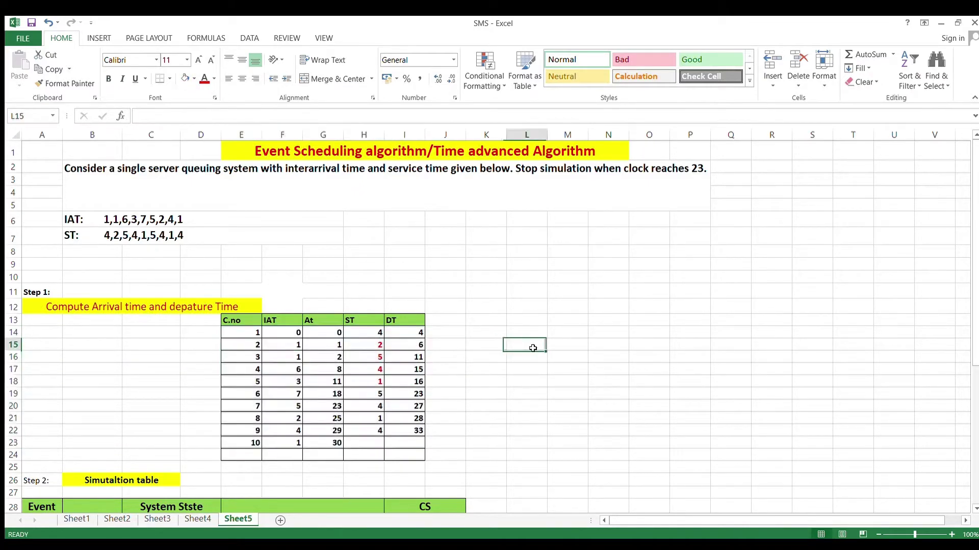
- Fill customer 1's arrival time cell in the Step 1 table yellow
drag(973, 185, 977, 282)
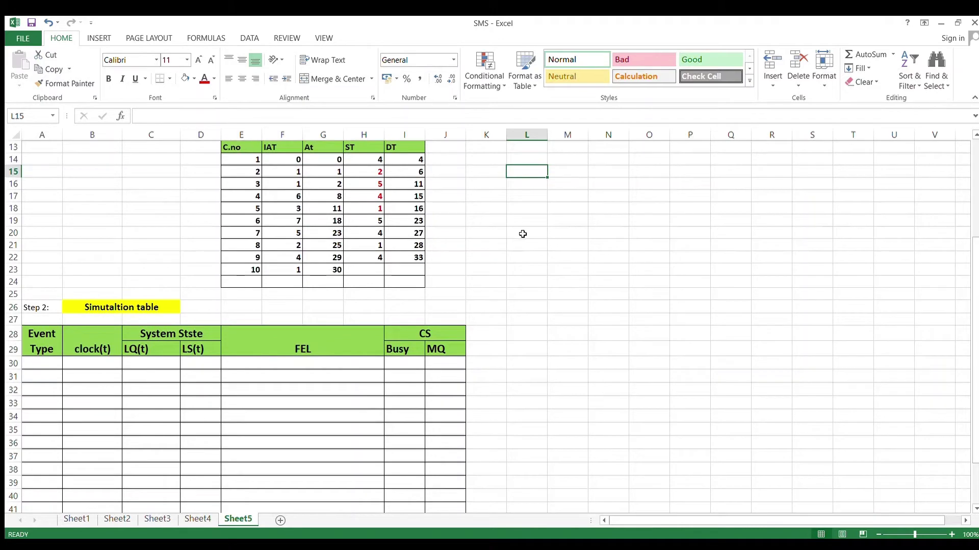
click(326, 161)
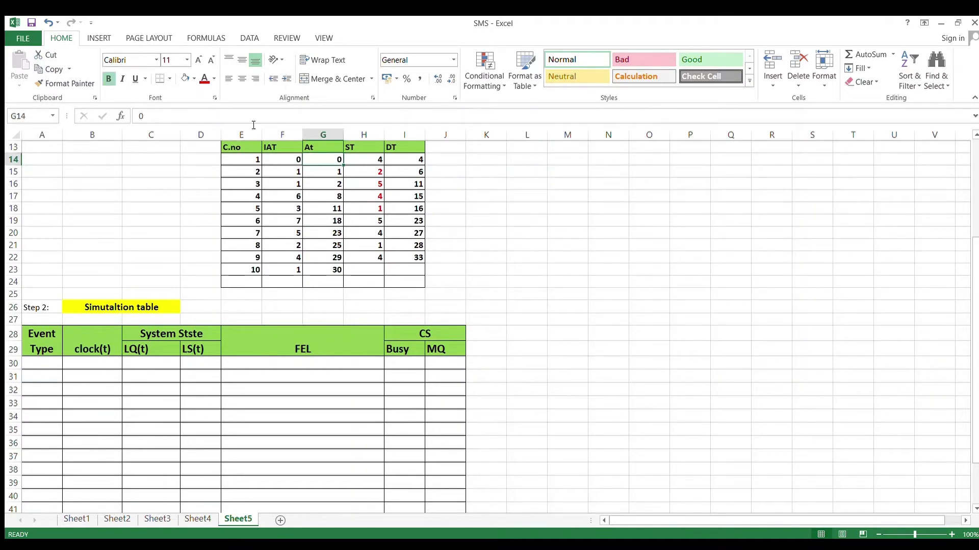
click(185, 78)
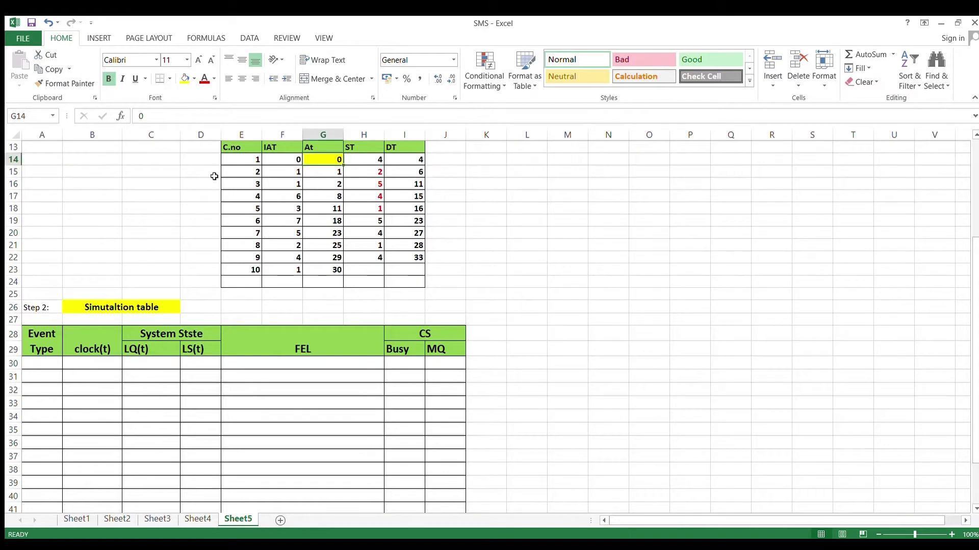
- Start the simulation table's first row with event type A1, clock 0, LQ(t) 0 and LS(t) 1
click(90, 362)
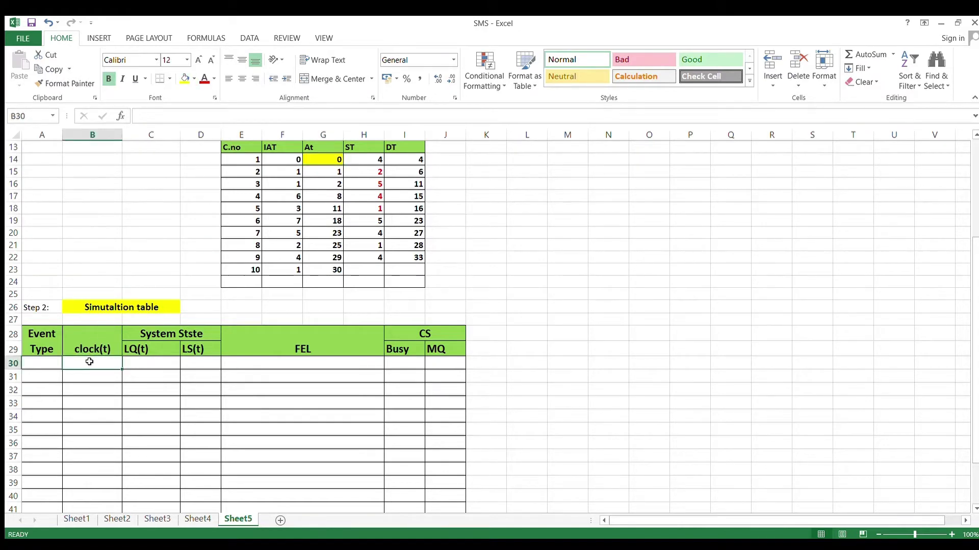
text(0)
key(Left)
text(A1)
key(Right)
key(Right)
text(0)
key(Right)
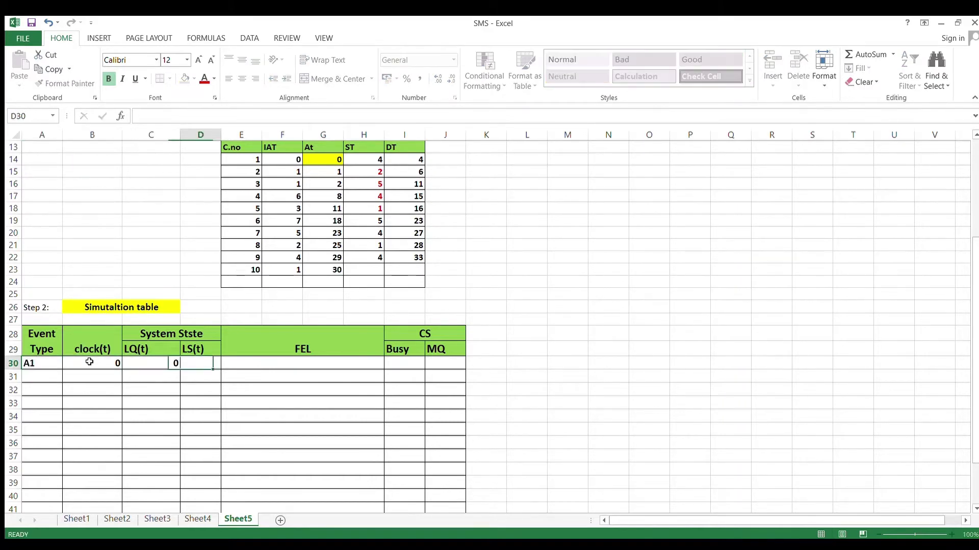
text(1)
key(Right)
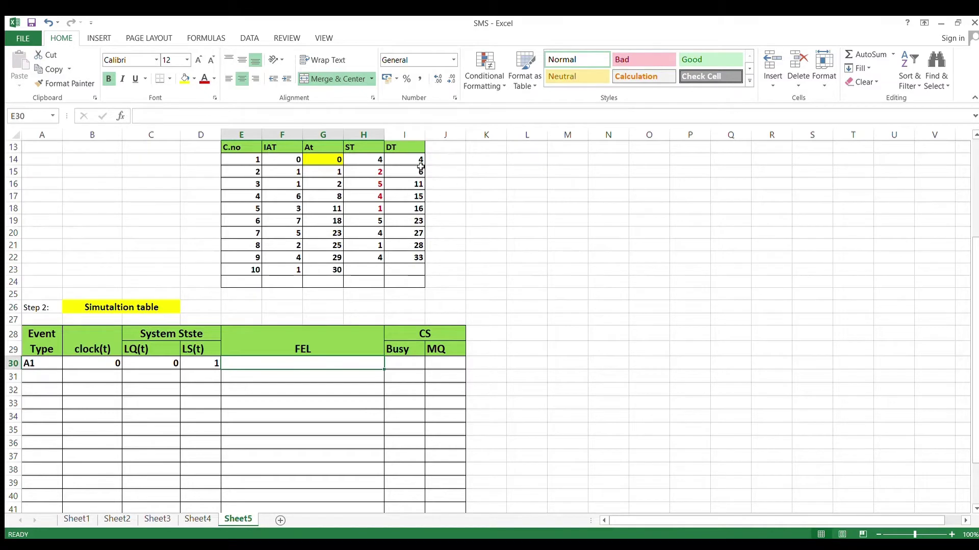
- Fill customer 1's departure time and customer 2's arrival time cells yellow
click(418, 161)
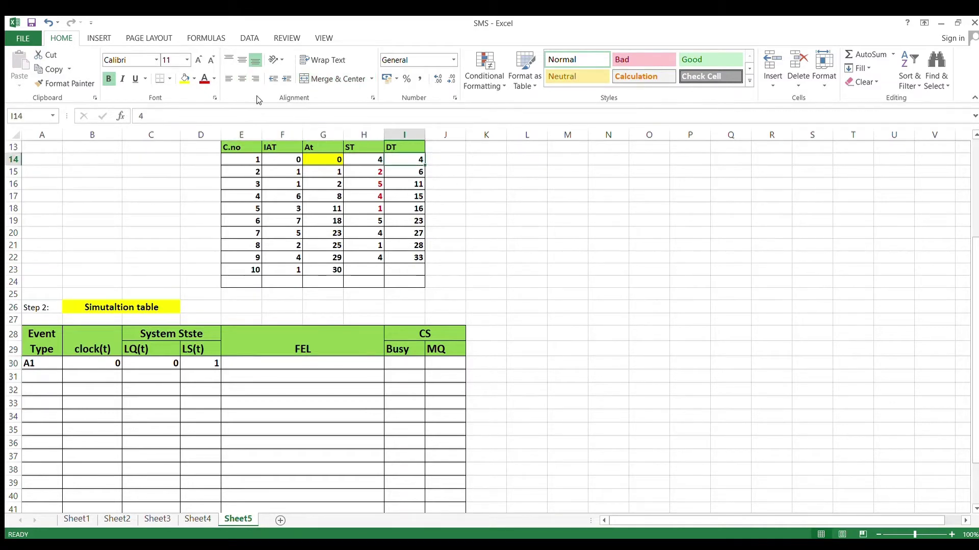
click(185, 78)
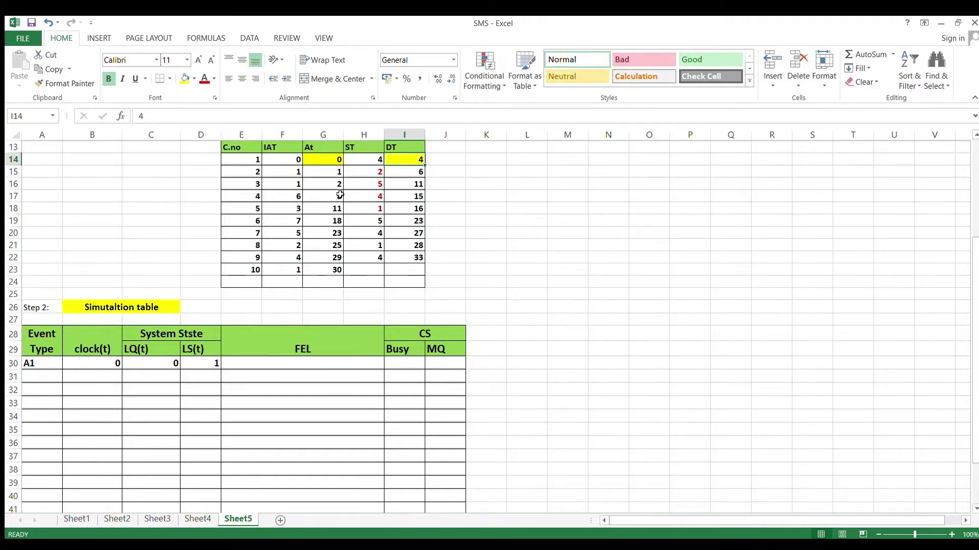
click(330, 171)
click(185, 79)
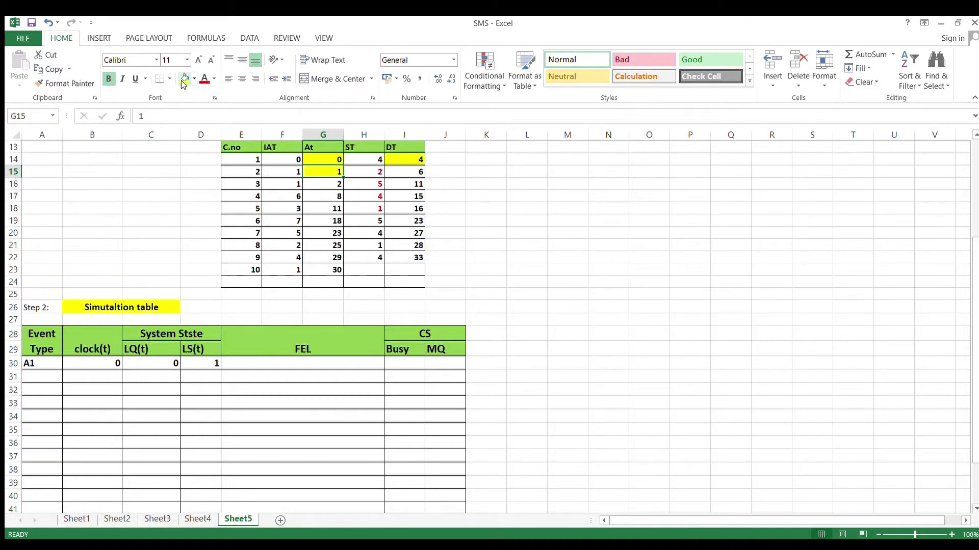
- Complete the A1 row with future event list (A,1),(D,4),(E,23), Busy 0 and MQ 0
click(252, 367)
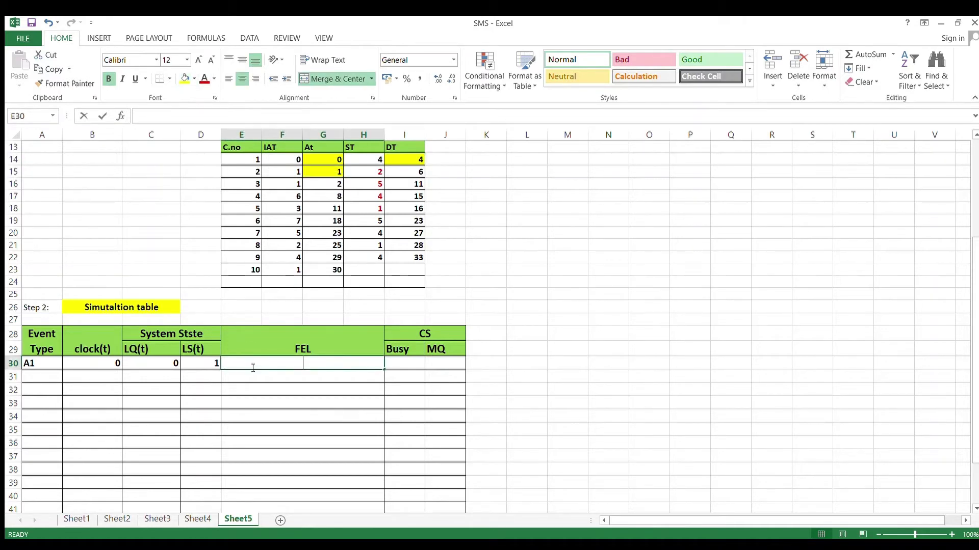
text((A,1),)
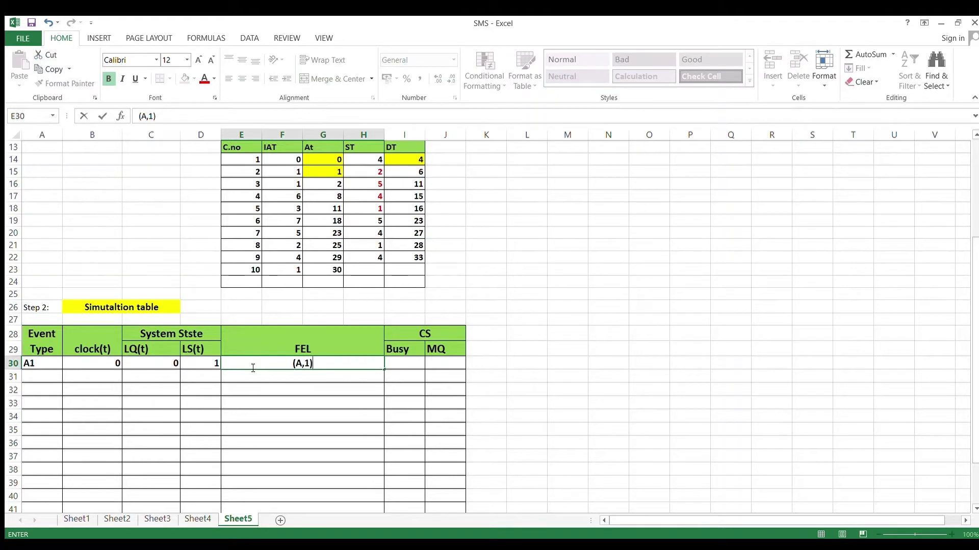
text(D,4),(E,)
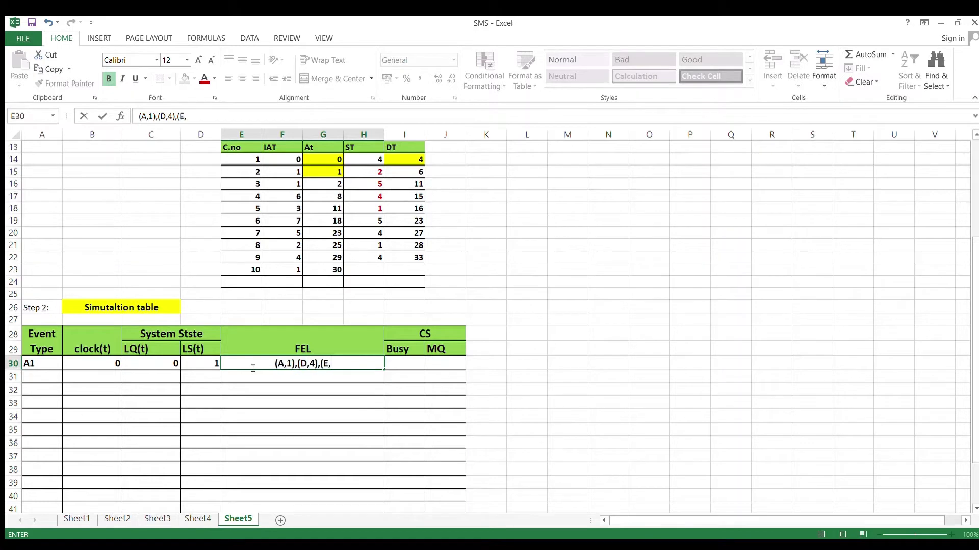
text(23))
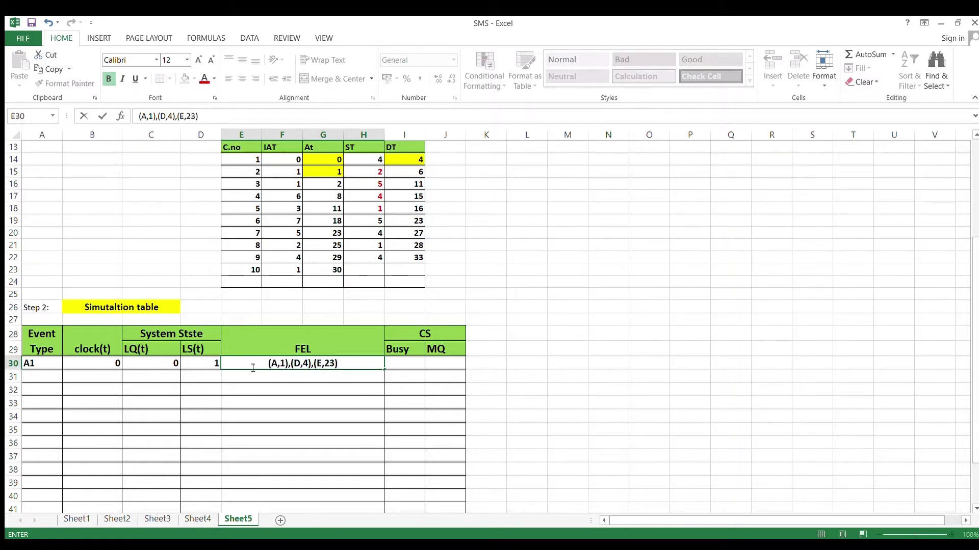
key(Tab)
text(0)
key(Tab)
text(0)
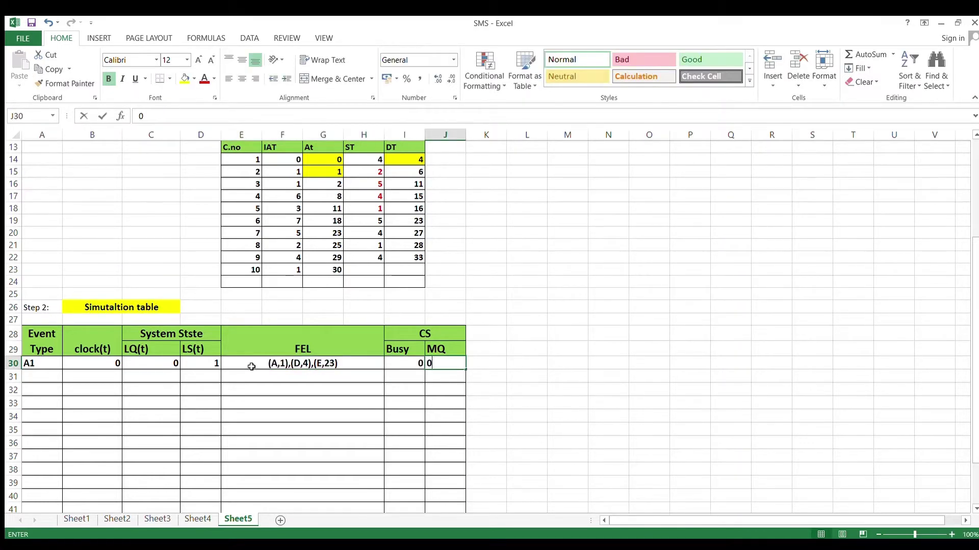
- Enter event type A2 with clock 1, LQ(t) 1 and LS(t) 1 in the simulation table's second row
click(109, 377)
text(1)
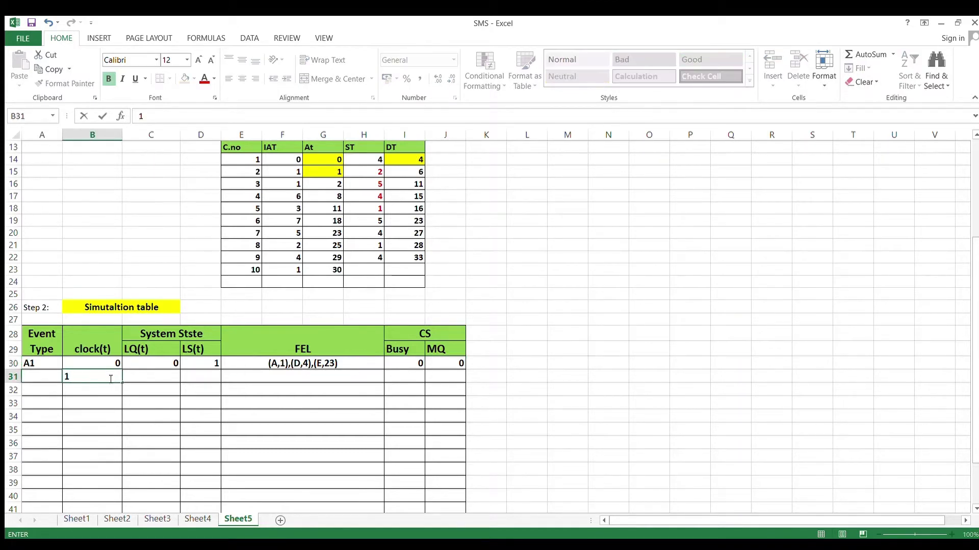
click(41, 381)
text(A2)
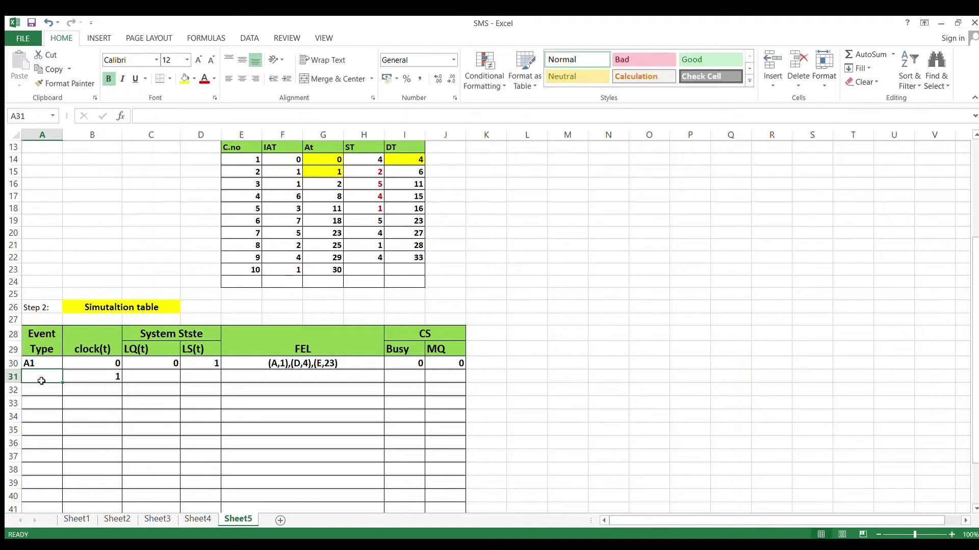
key(Tab)
key(Tab)
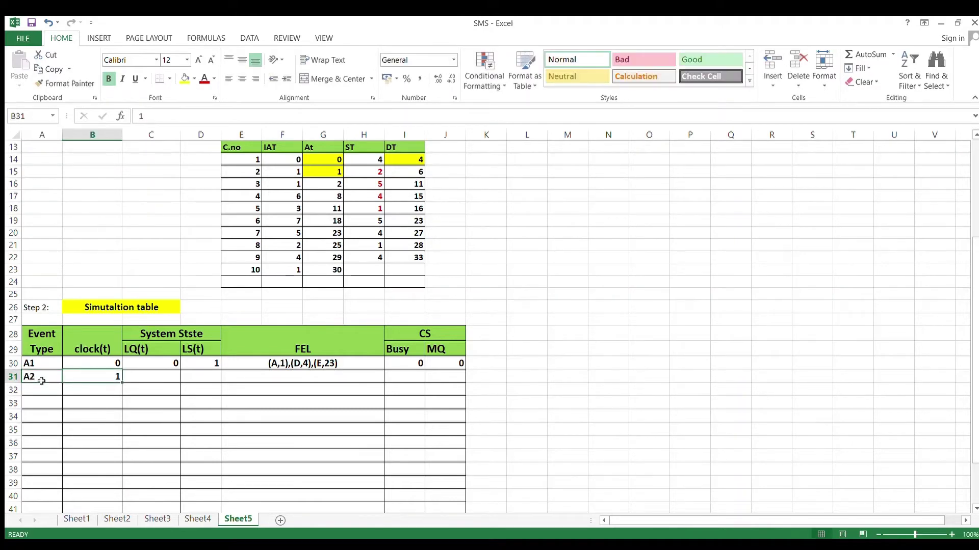
text(1)
key(Tab)
text(1)
key(Tab)
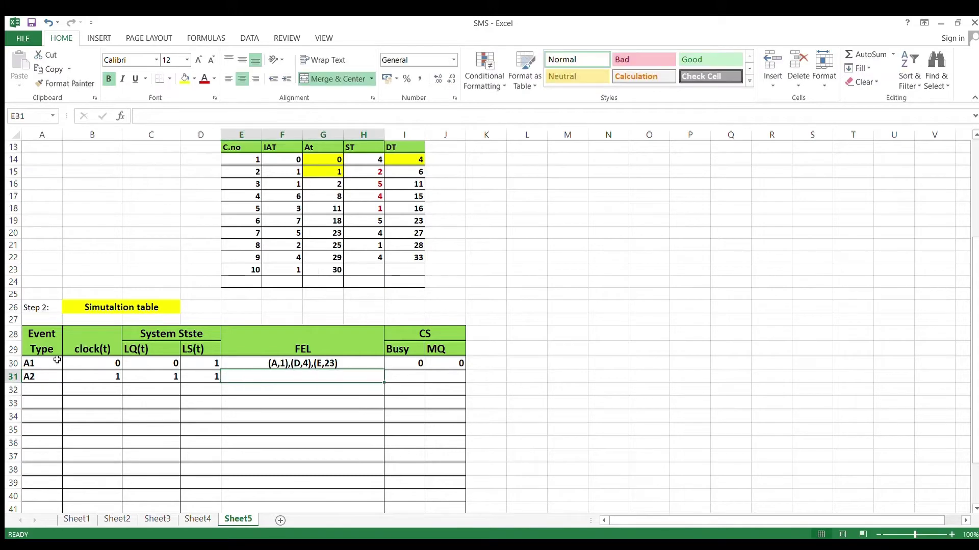
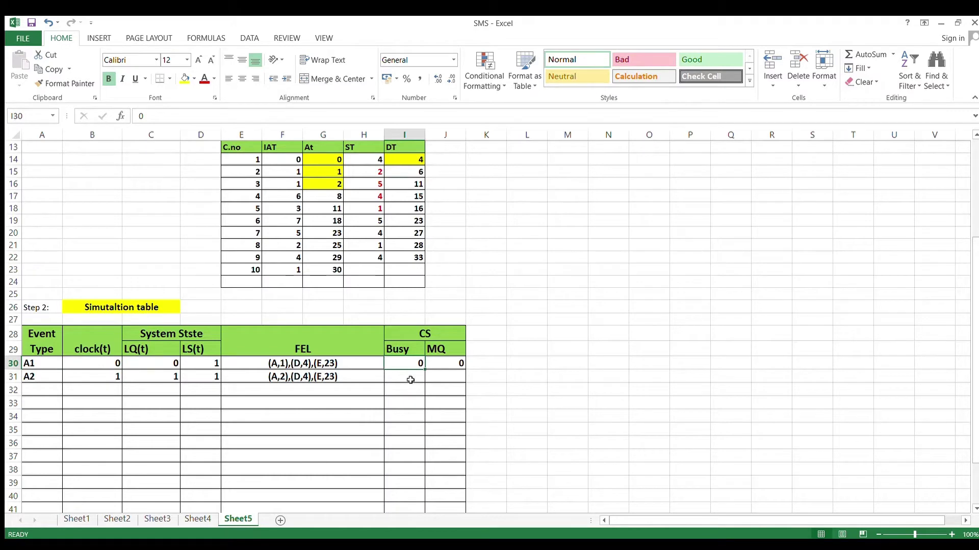
- Complete the A2 row's cumulative statistics with Busy 1 and MQ 1
click(410, 380)
text(1)
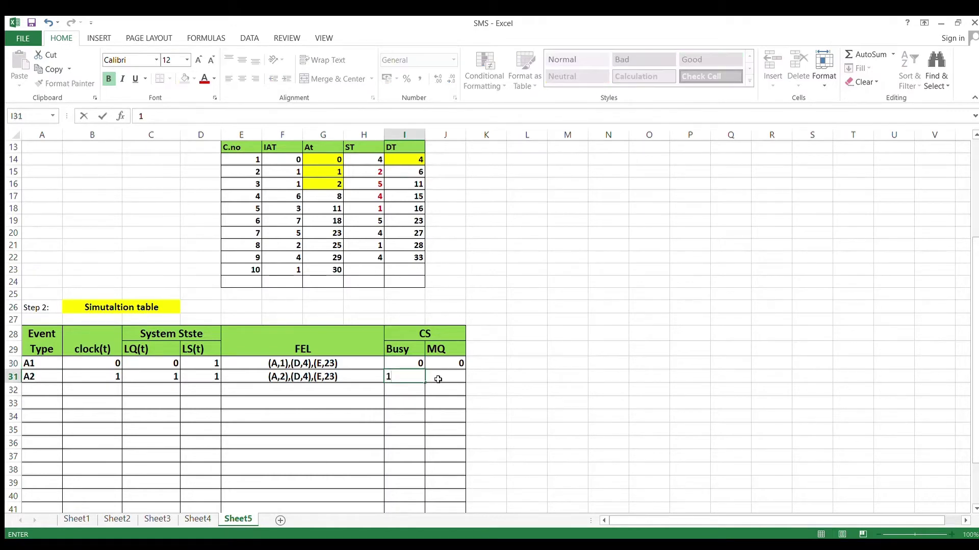
click(444, 379)
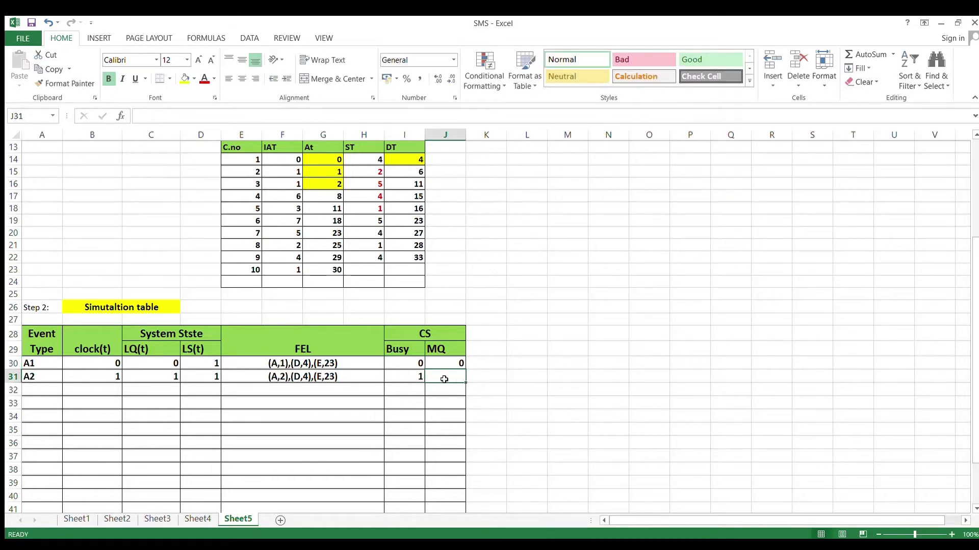
click(172, 378)
click(444, 378)
text(1)
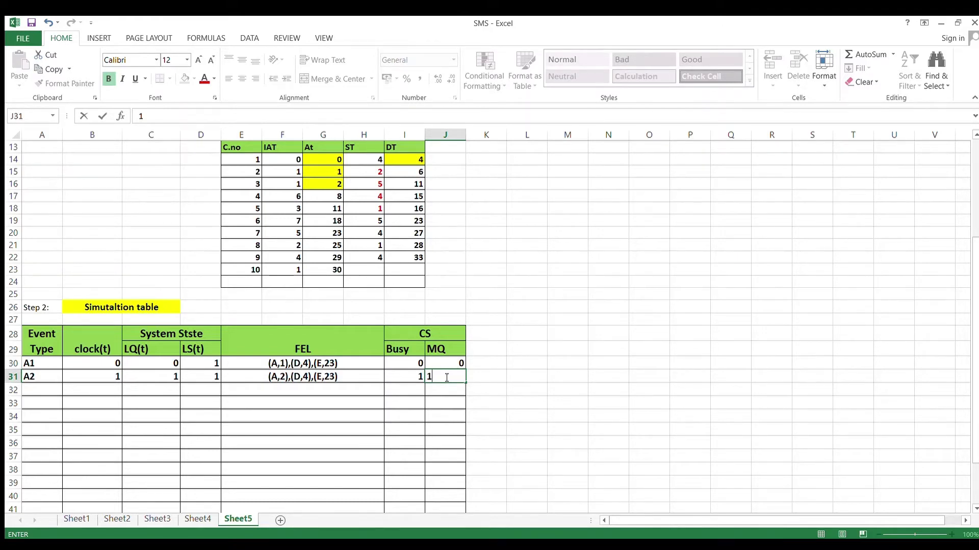
- Enter event type A3 with clock 2, LQ(t) 2 and LS(t) 1 in the simulation table's third row
click(286, 391)
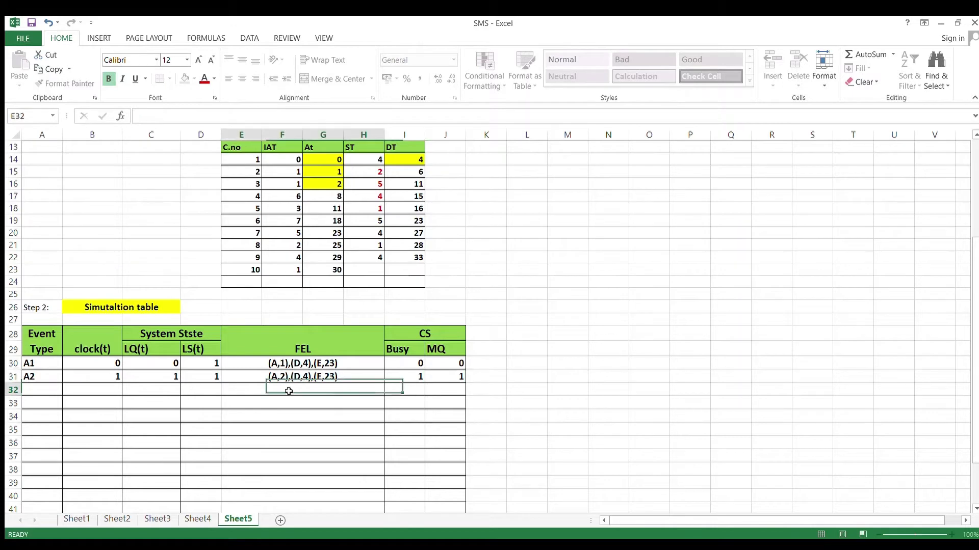
click(114, 390)
text(2)
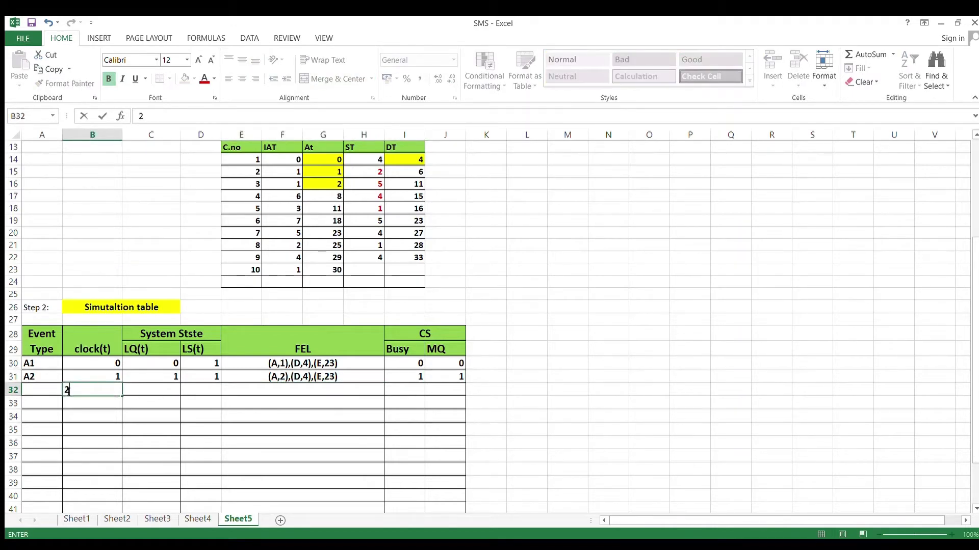
click(42, 392)
text(A)
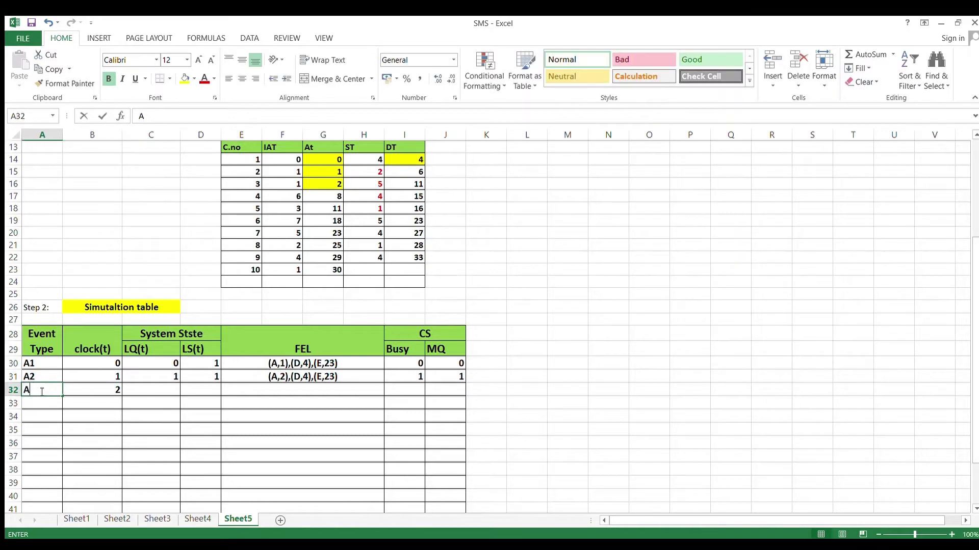
text(3)
key(Tab)
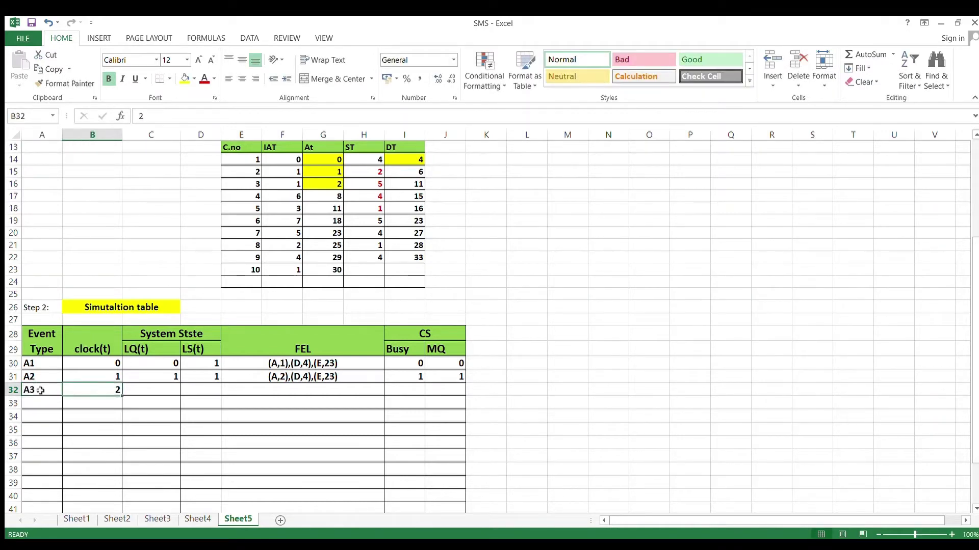
key(Tab)
text(2)
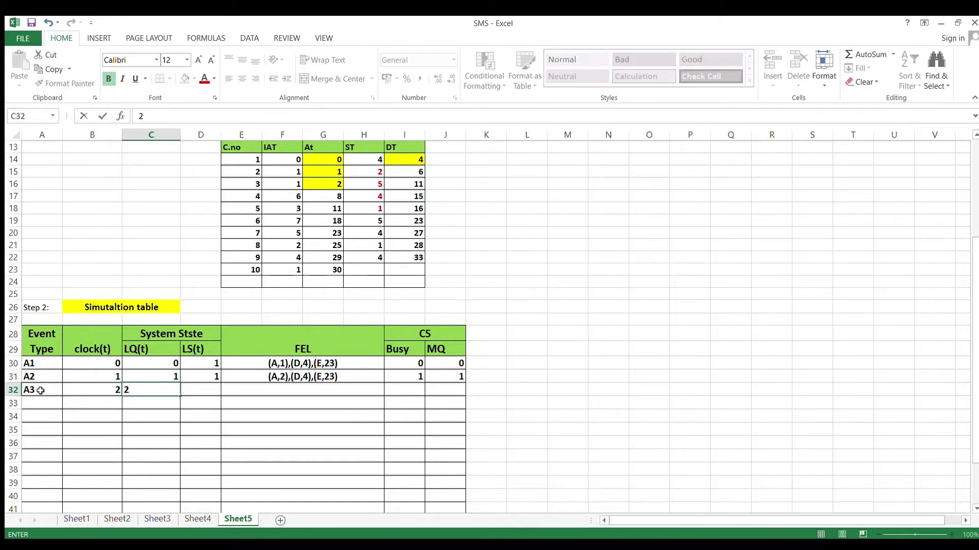
key(Tab)
text(1)
key(Tab)
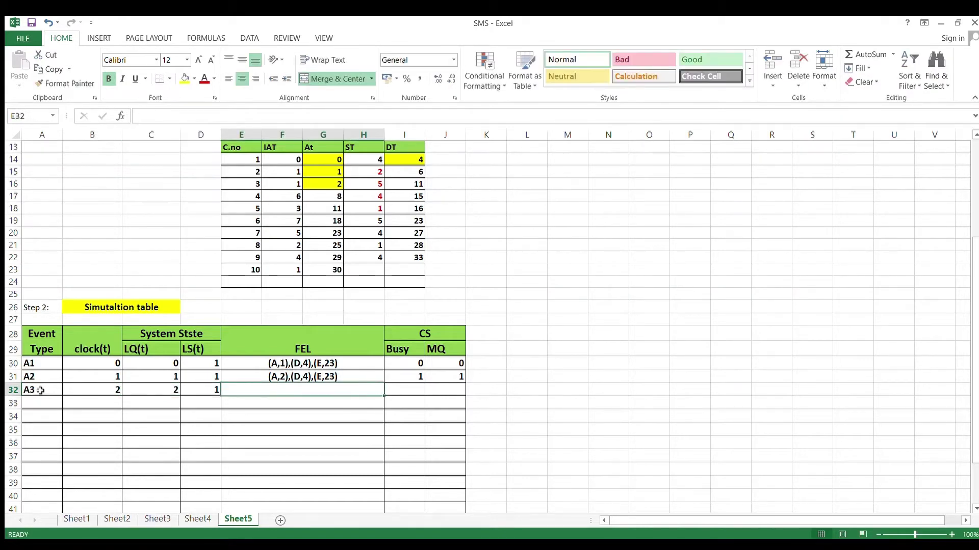
- Fill customer 4's arrival time cell yellow and enter the A3 row's future event list as (D,4),(A,8),(E,23)
click(319, 200)
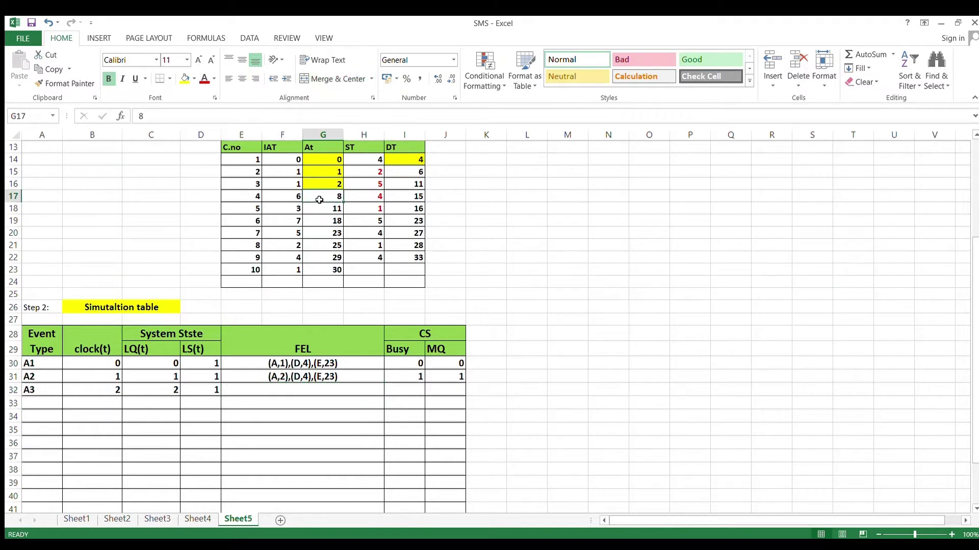
click(183, 78)
click(308, 399)
text(()
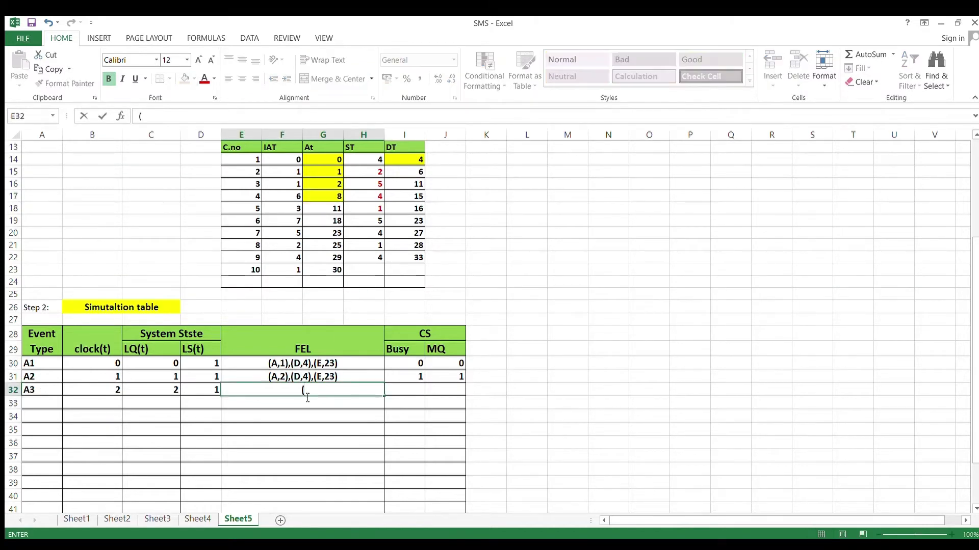
text(D,4),(A,8),(E,23)
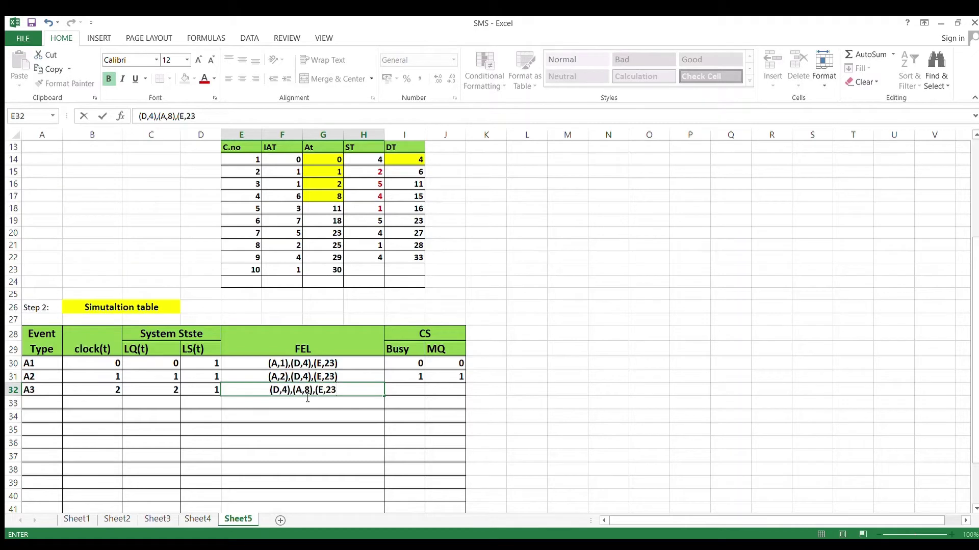
text())
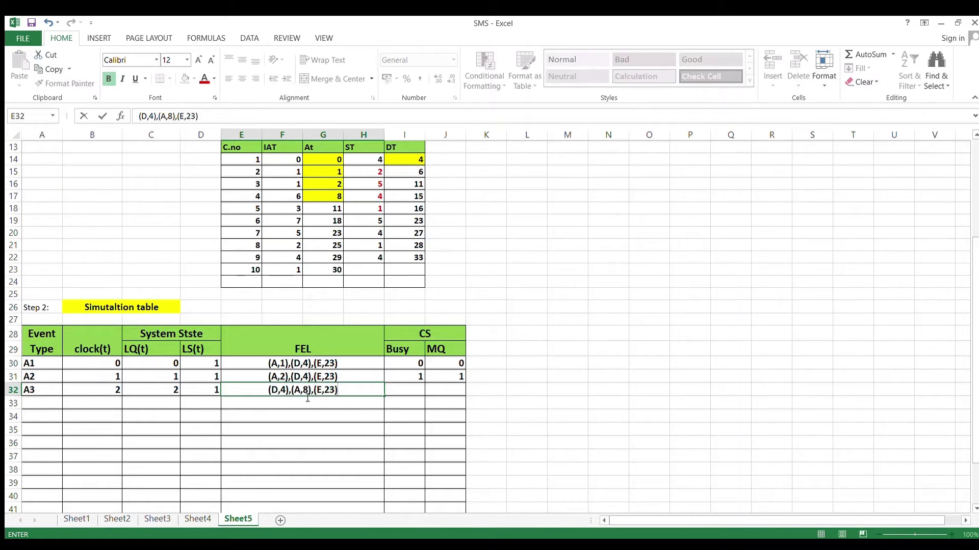
- Compare the A3 row with the A2 row and complete it with Busy 2 and MQ 2
click(406, 392)
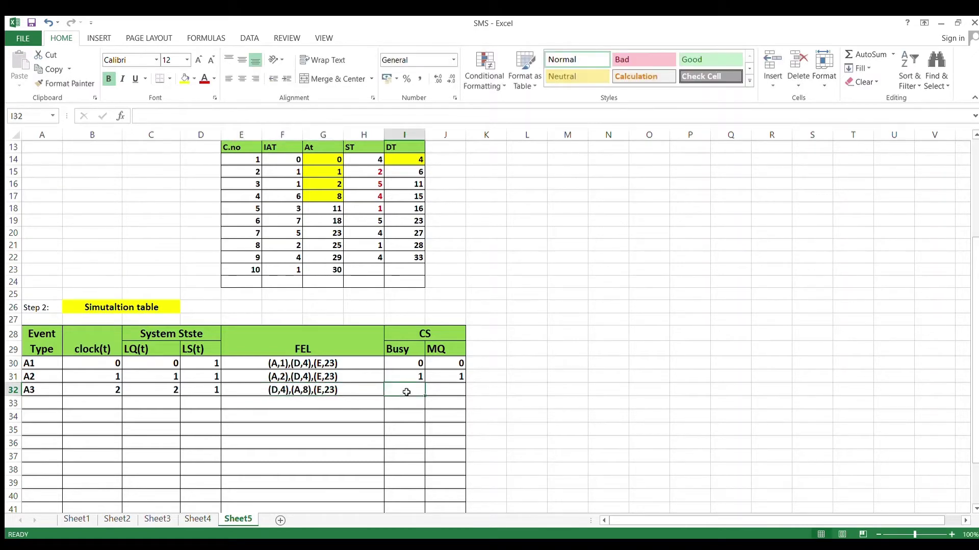
click(36, 391)
click(32, 377)
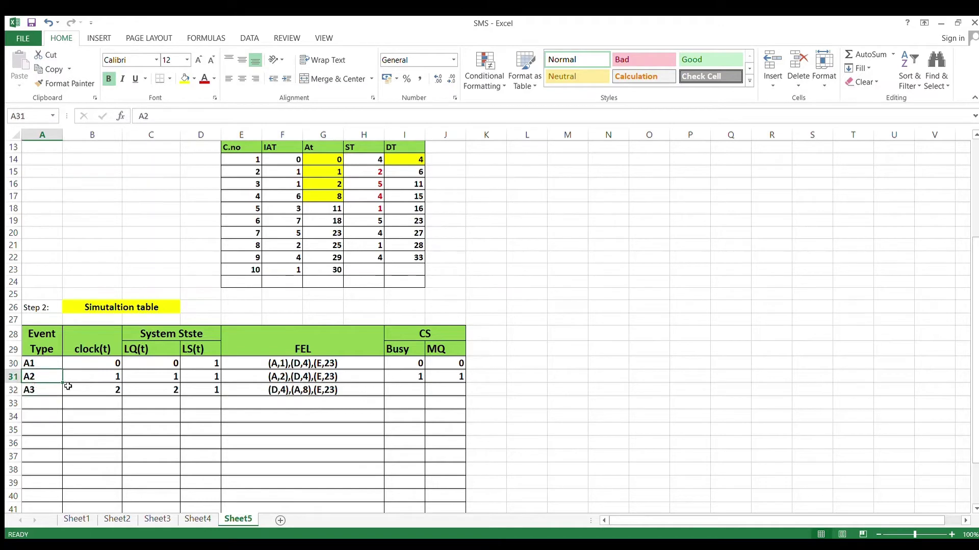
click(87, 392)
click(98, 377)
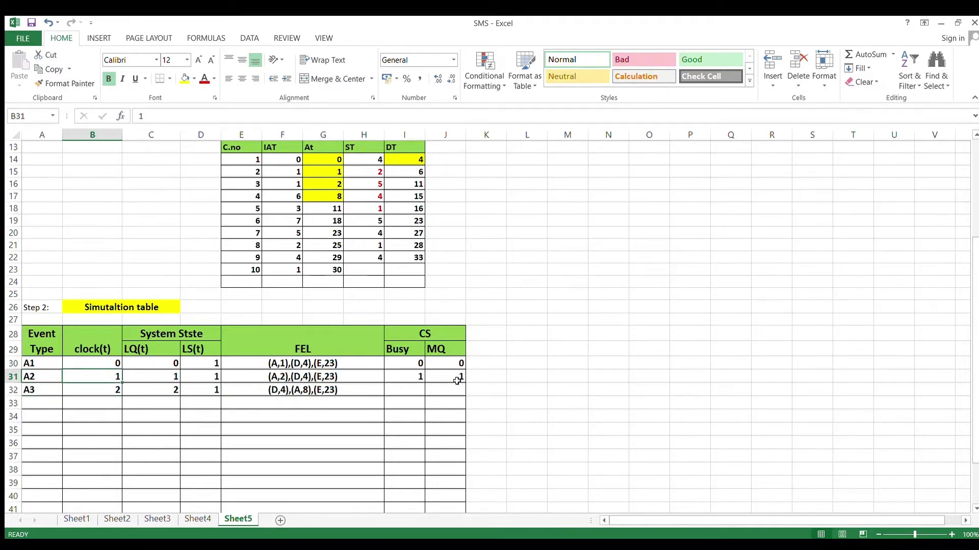
click(414, 380)
click(412, 393)
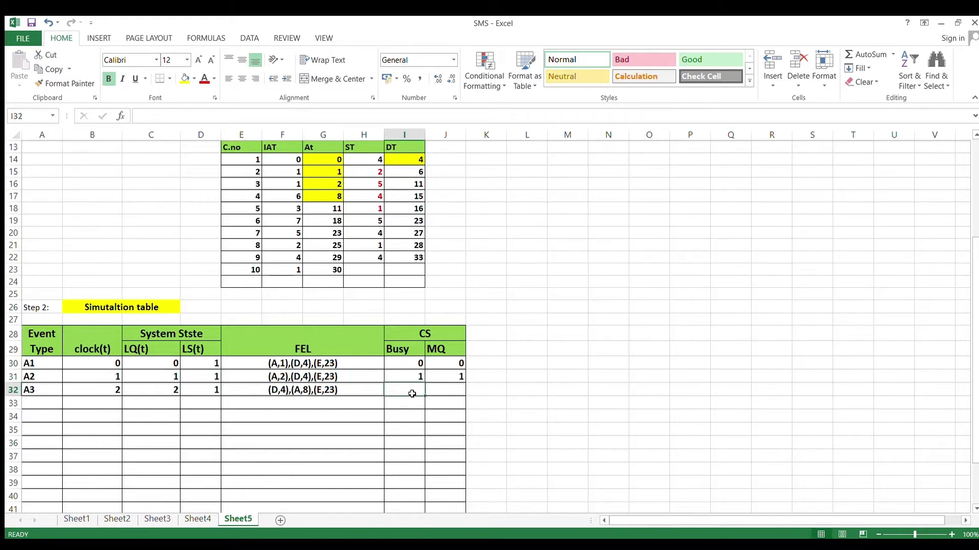
text(2)
click(442, 391)
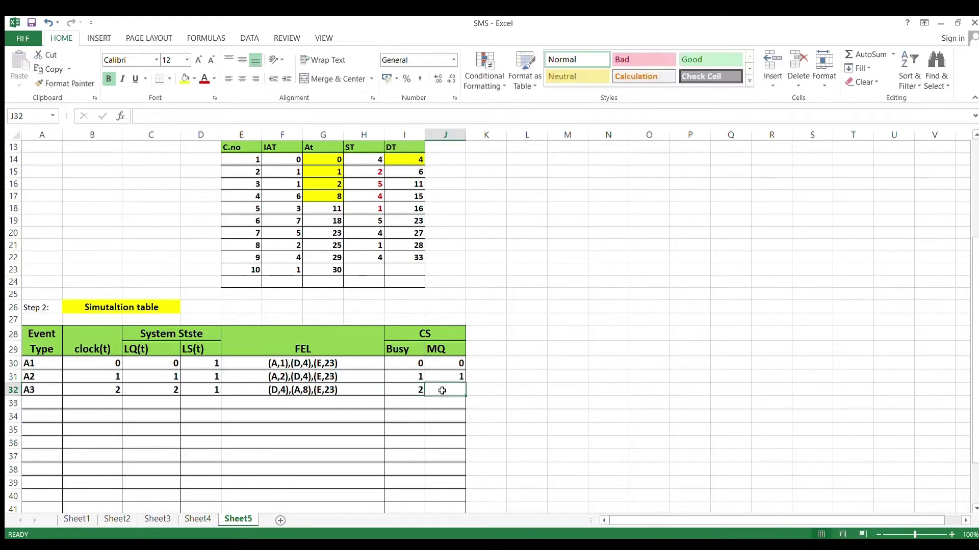
click(174, 389)
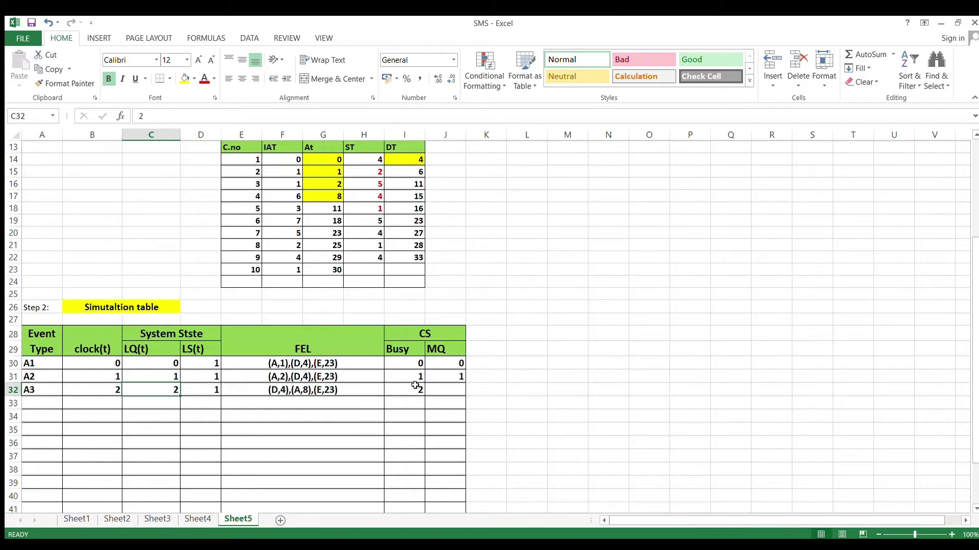
click(449, 393)
text(2)
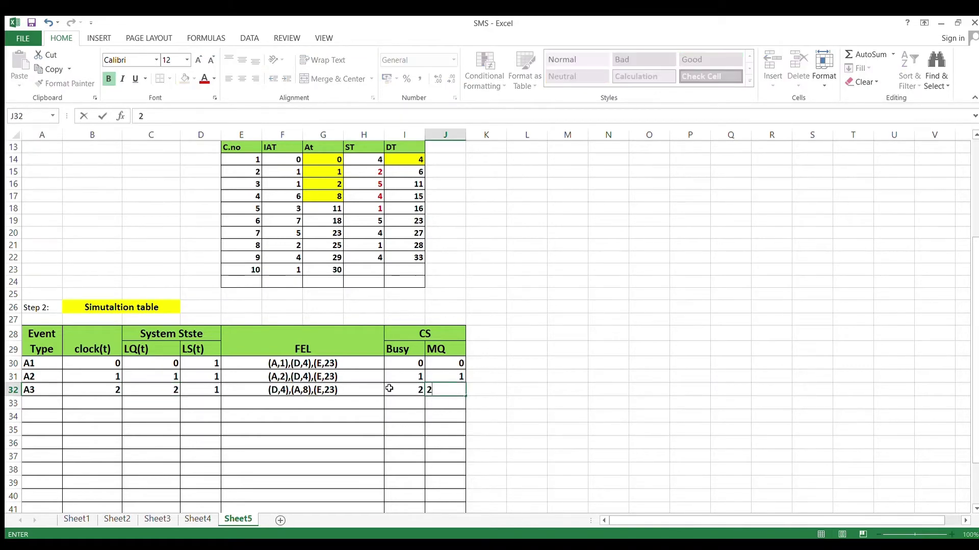
- Enter event type D1 with clock 4, LQ(t) 1 and LS(t) 1 in the simulation table's fourth row
click(297, 403)
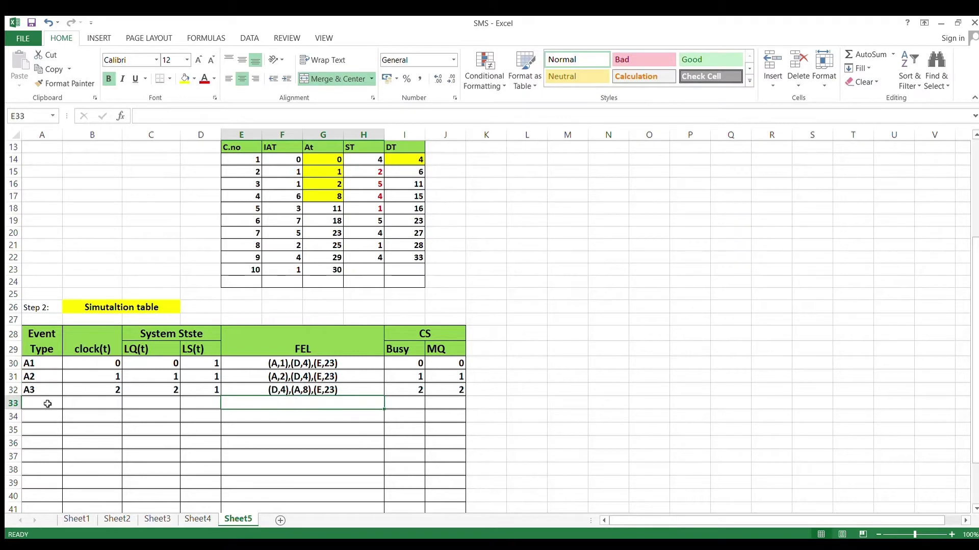
click(111, 404)
text(4)
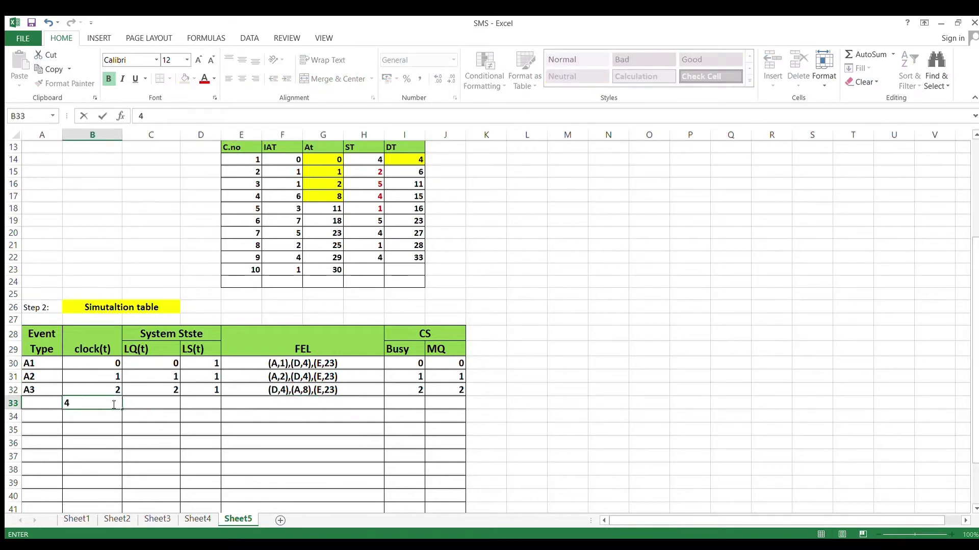
click(46, 411)
text(D1)
key(Tab)
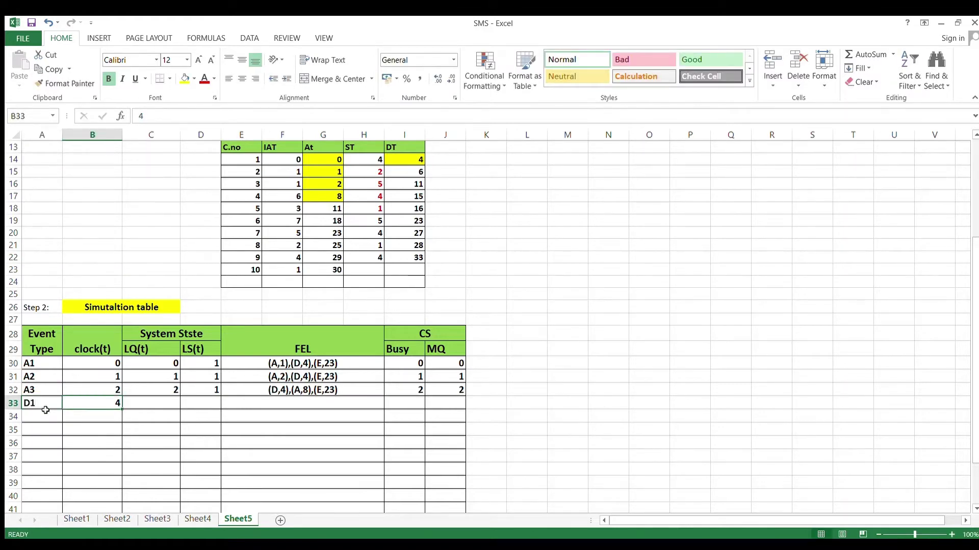
key(Tab)
text(1)
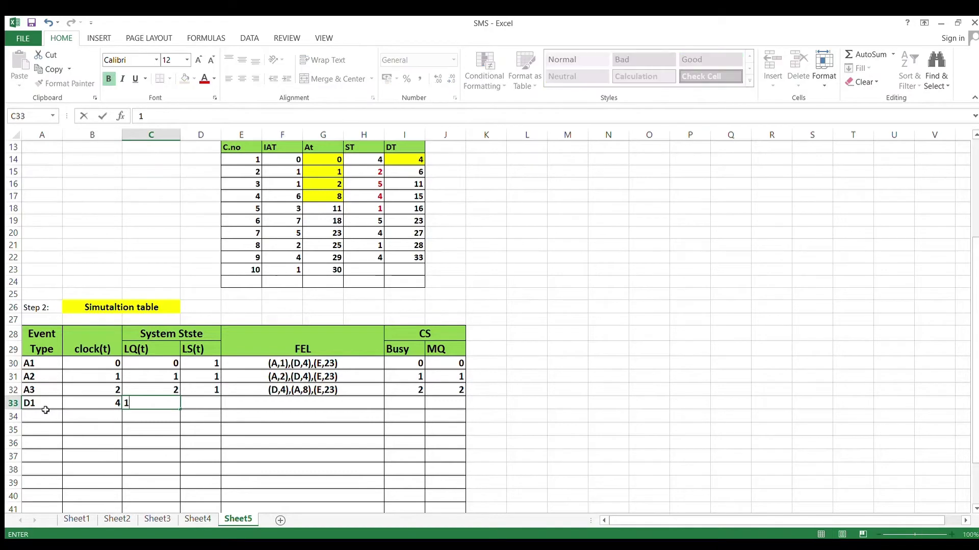
key(Tab)
text(1)
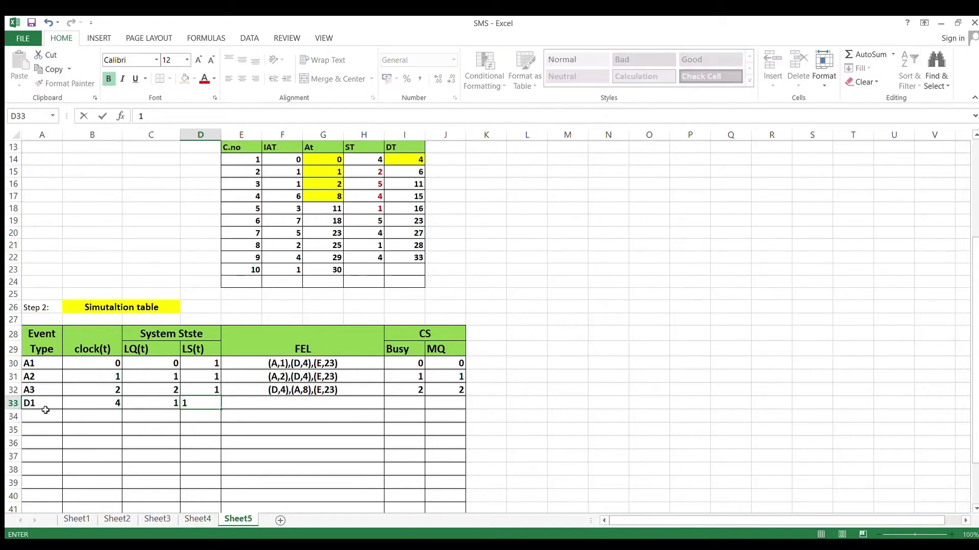
key(Tab)
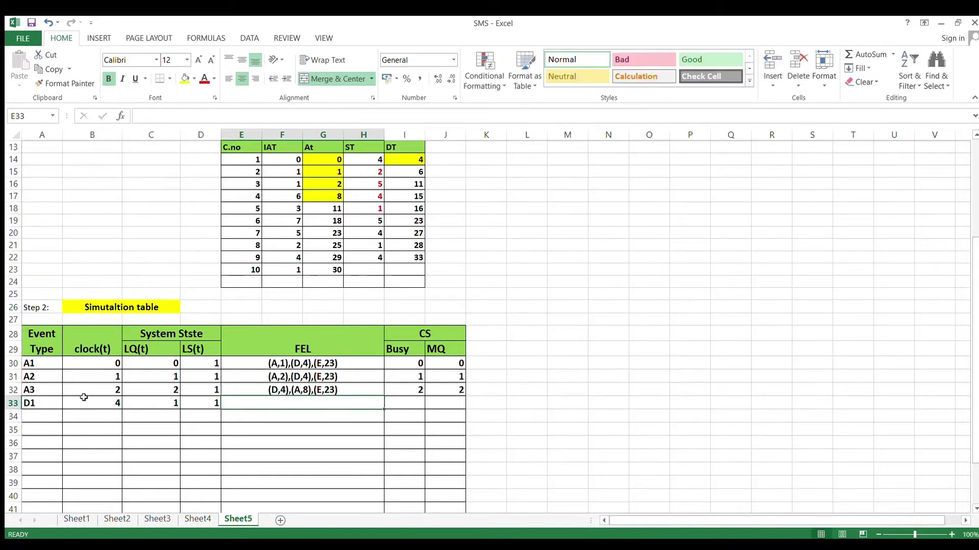
- Fill customer 2's departure time cell yellow and enter the D1 row's future event list as (D,6),(A,8),(E,23)
click(416, 175)
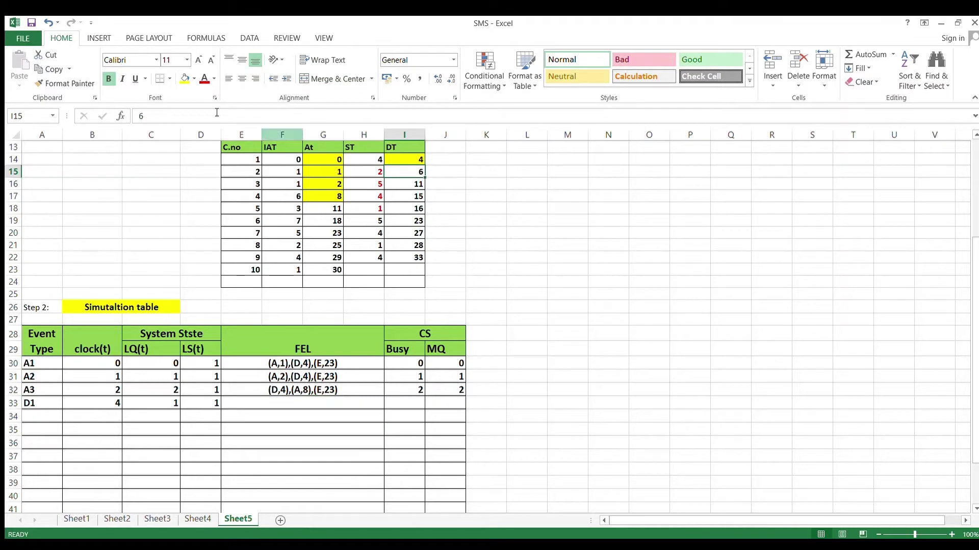
click(185, 80)
click(290, 402)
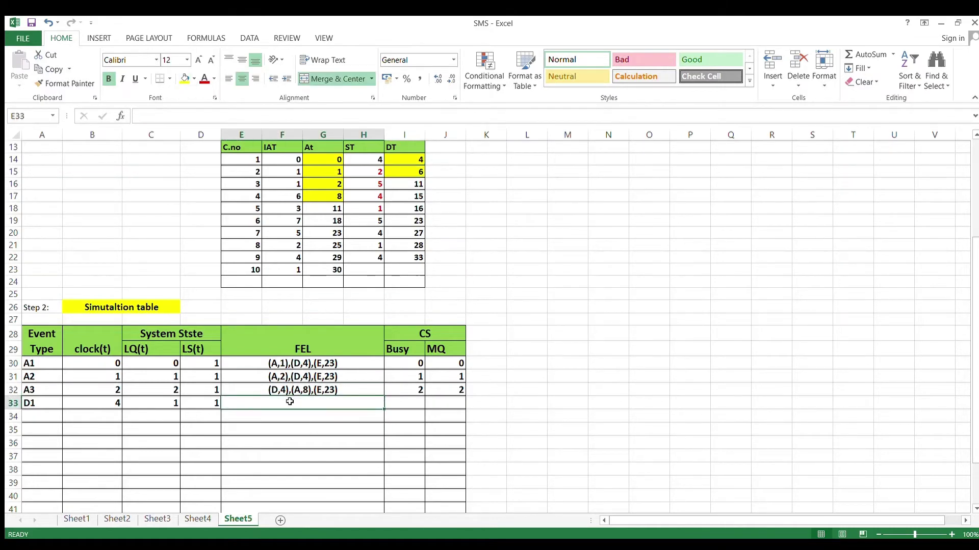
text(()
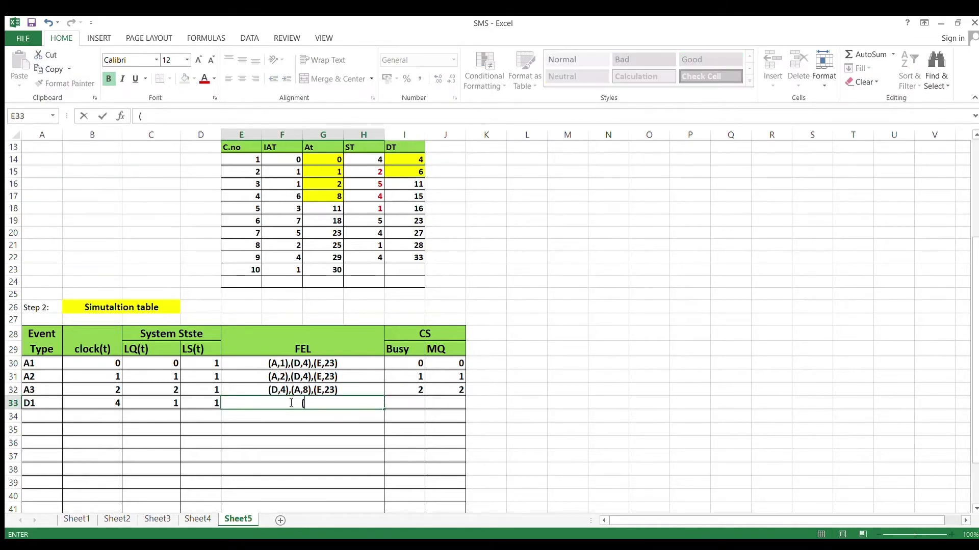
text(D,6),(A,8)
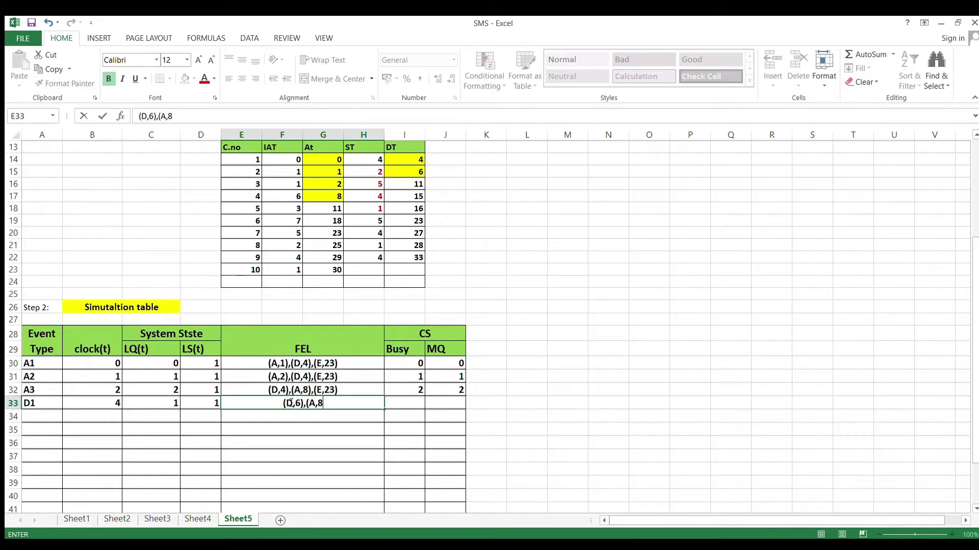
text(),(E,23))
key(Tab)
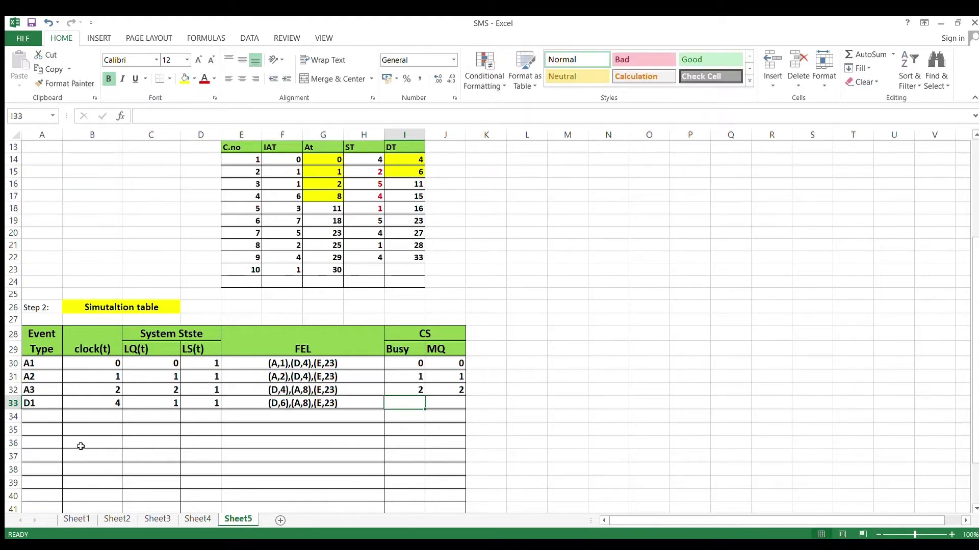
- Compare the D1 row with the earlier event rows and complete it with Busy 4 and MQ 2
click(35, 406)
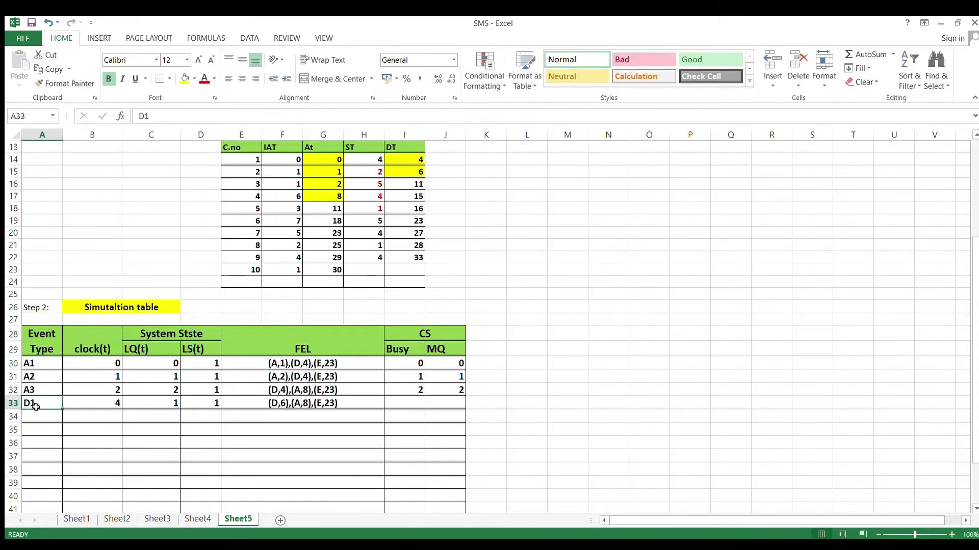
click(39, 364)
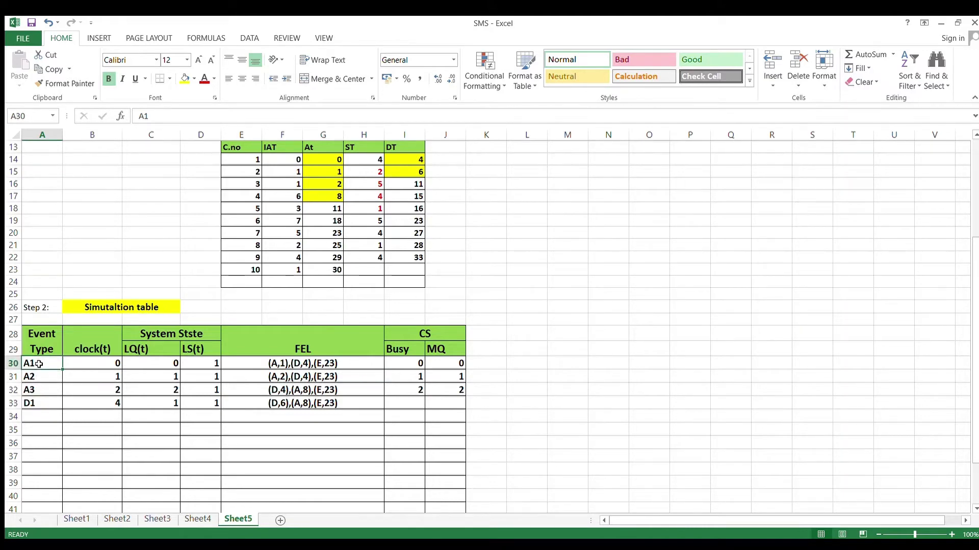
click(114, 404)
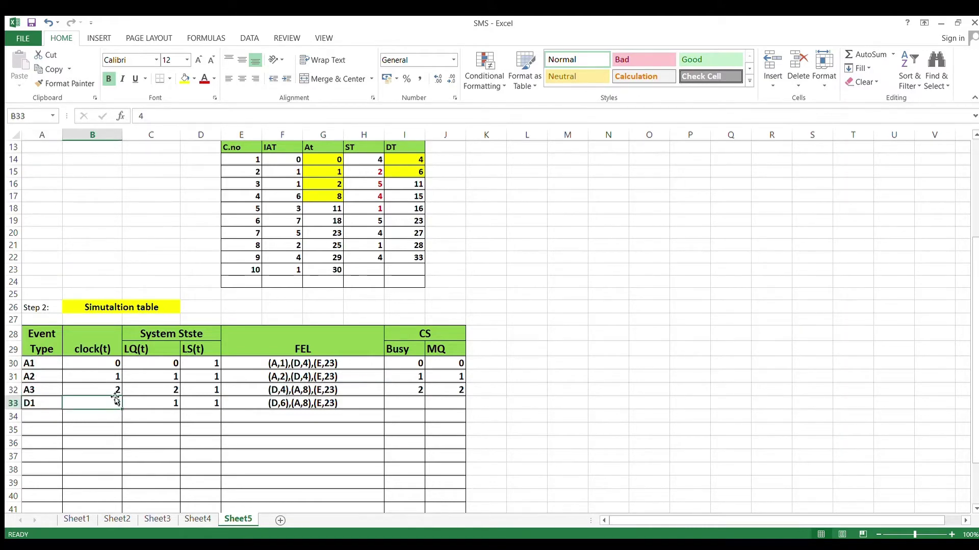
click(117, 365)
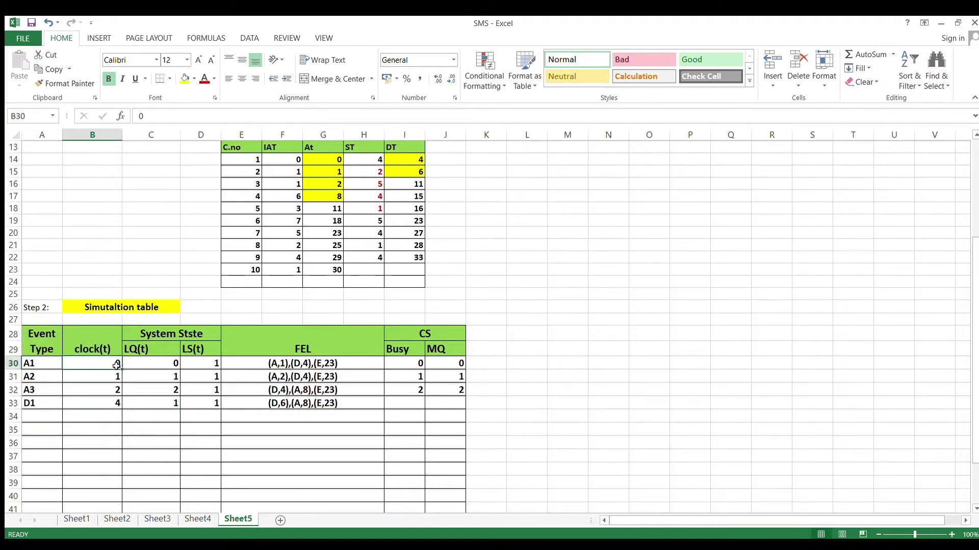
click(417, 366)
click(419, 402)
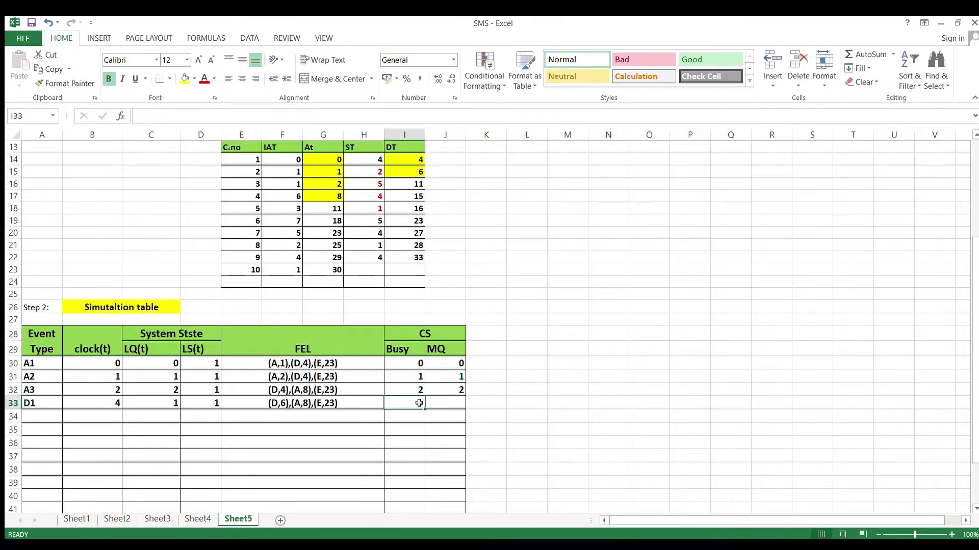
text(4)
key(Tab)
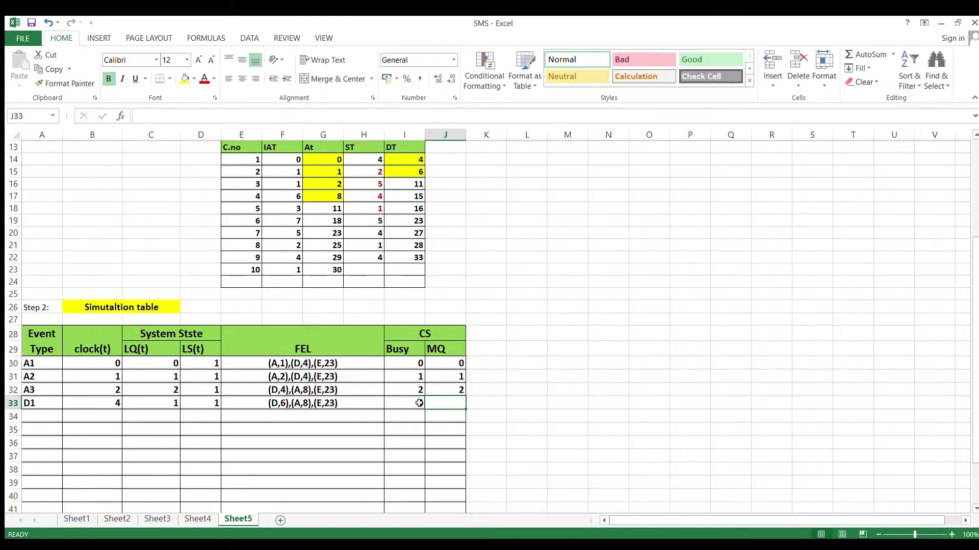
text(2)
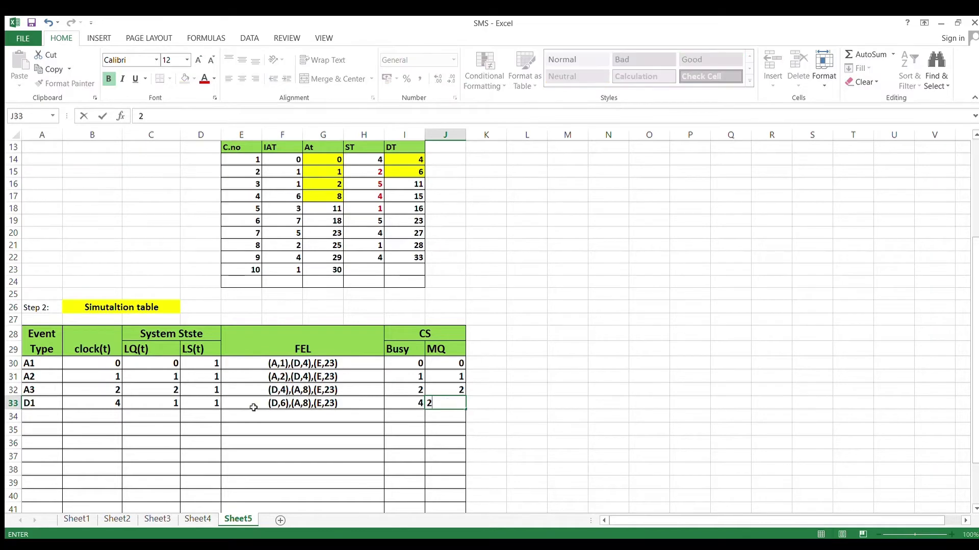
click(170, 403)
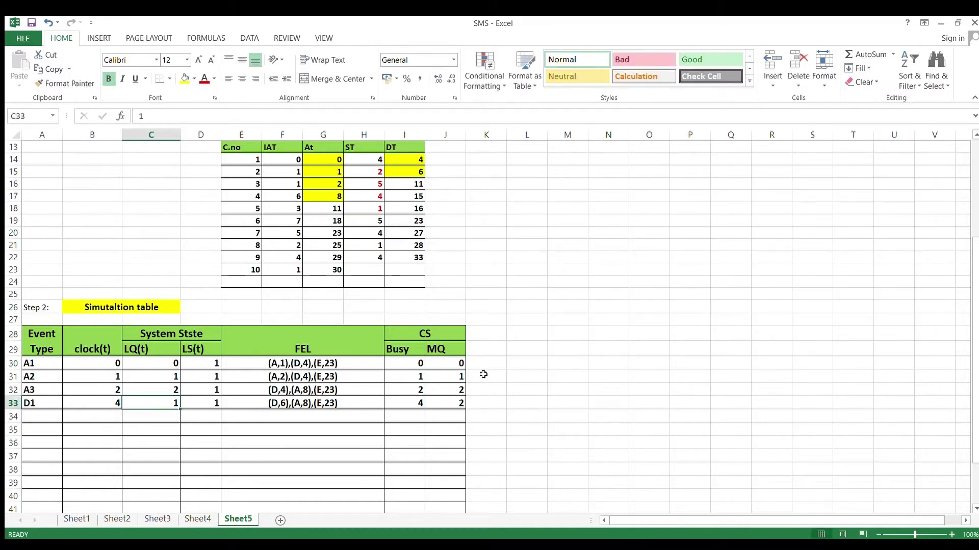
click(456, 406)
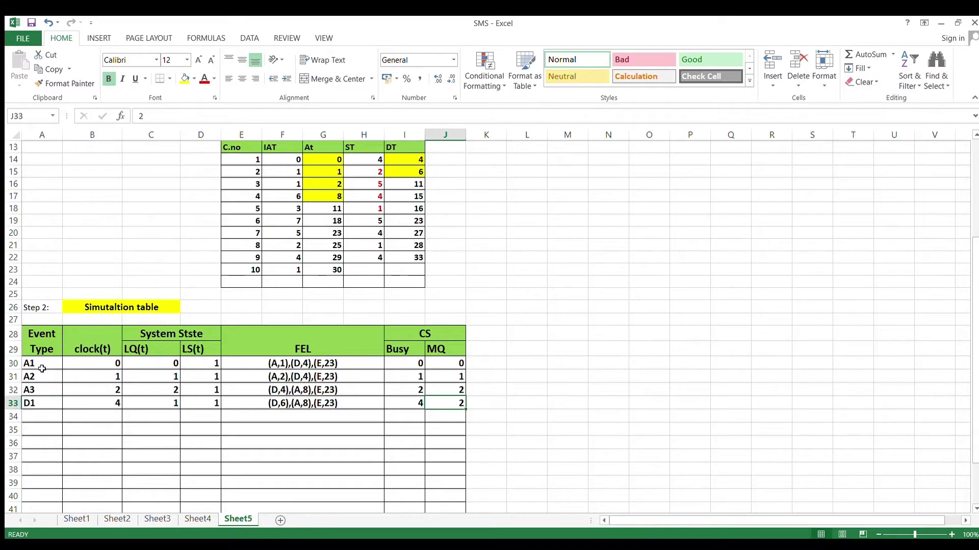
click(165, 392)
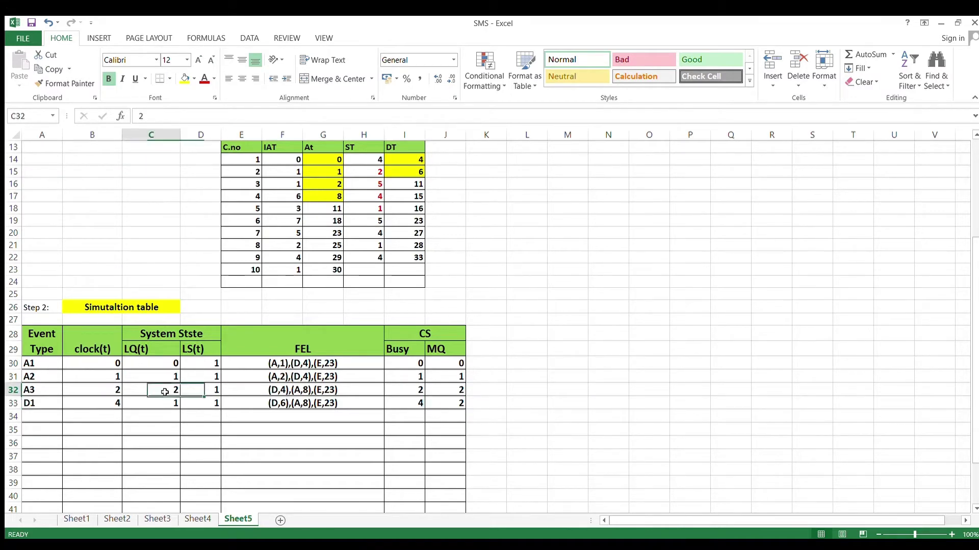
click(457, 405)
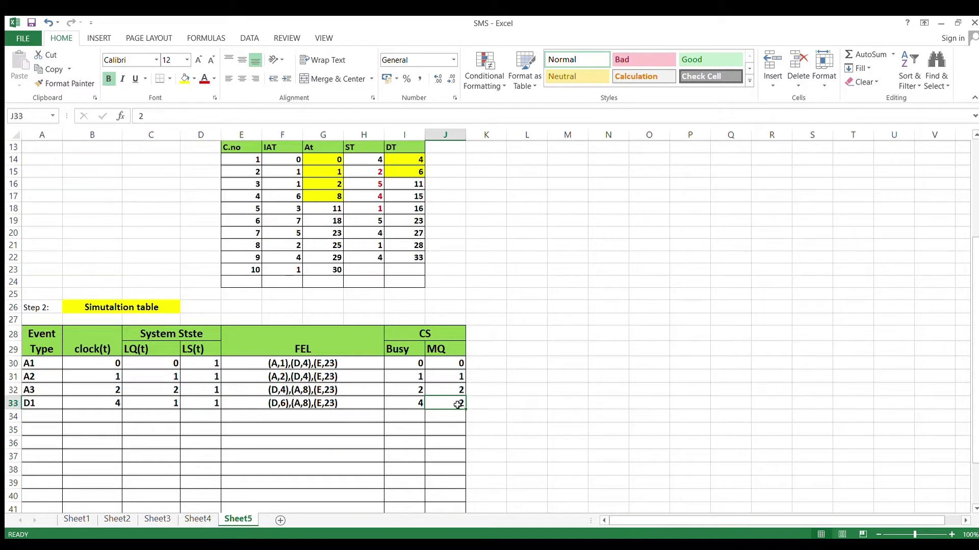
- Enter event type D2 with clock 6, LQ(t) 0 and LS(t) 1 in the simulation table's fifth row
click(110, 417)
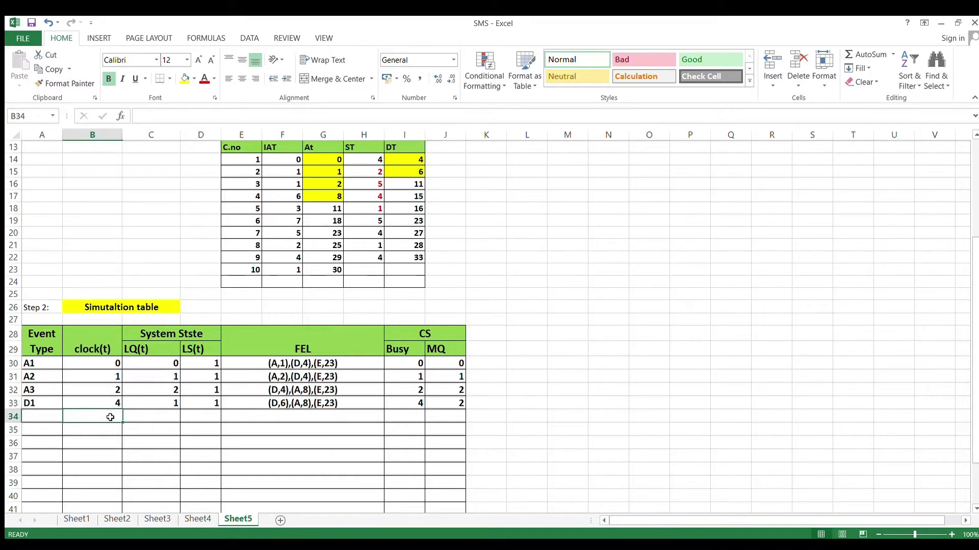
text(6)
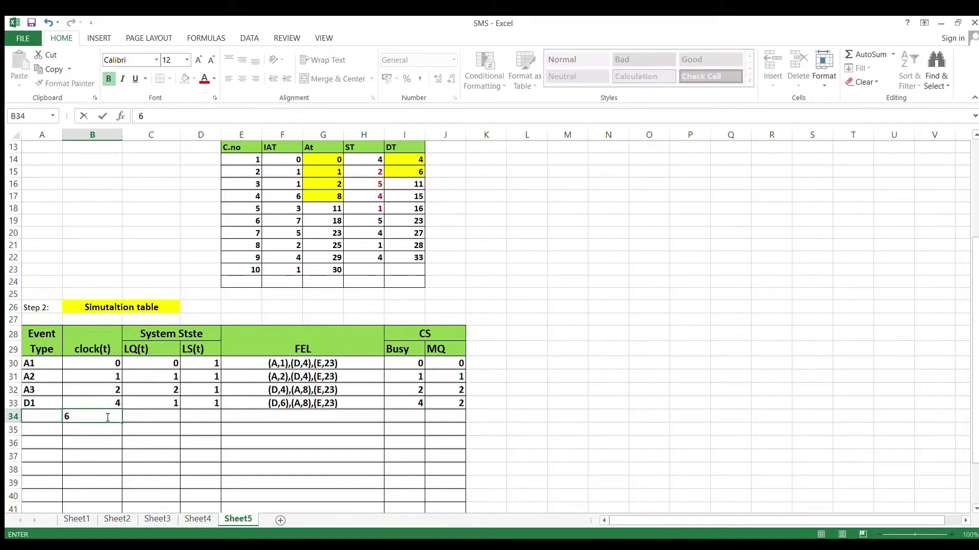
click(31, 416)
text(d1)
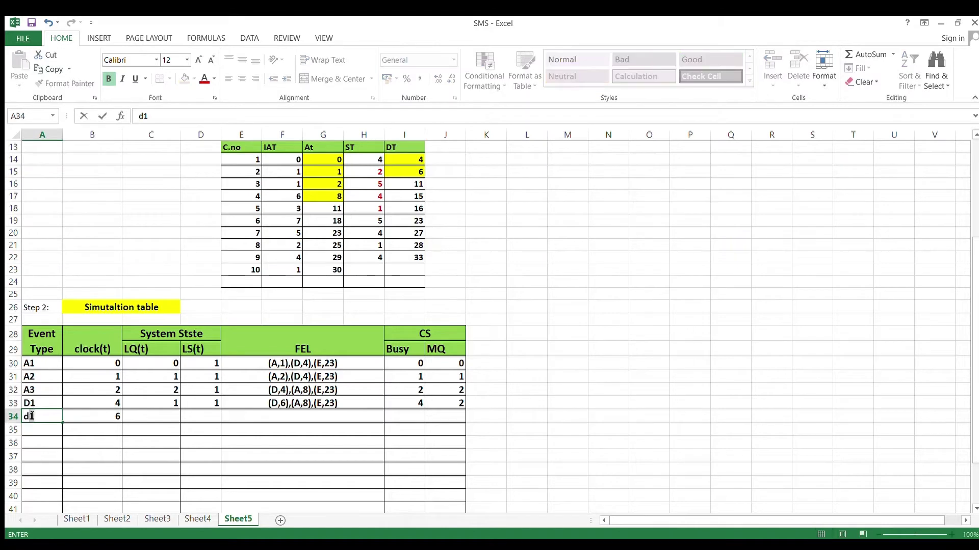
key(BackSpace)
text(D1)
key(Tab)
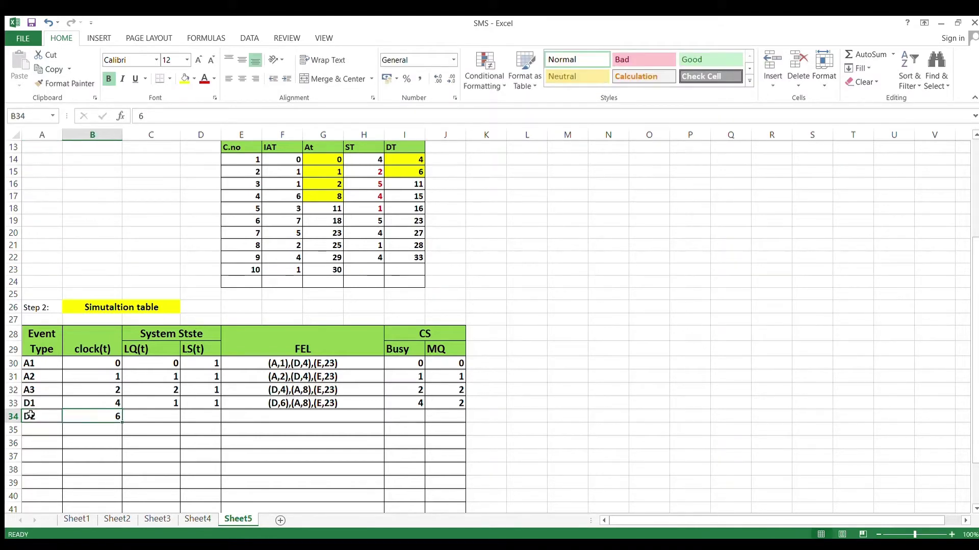
key(Tab)
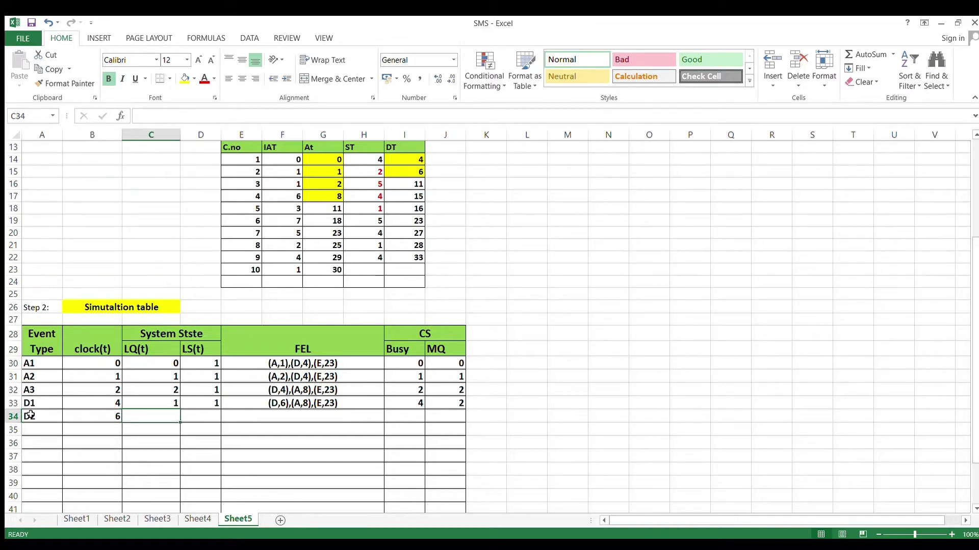
text(0)
key(Tab)
text(1)
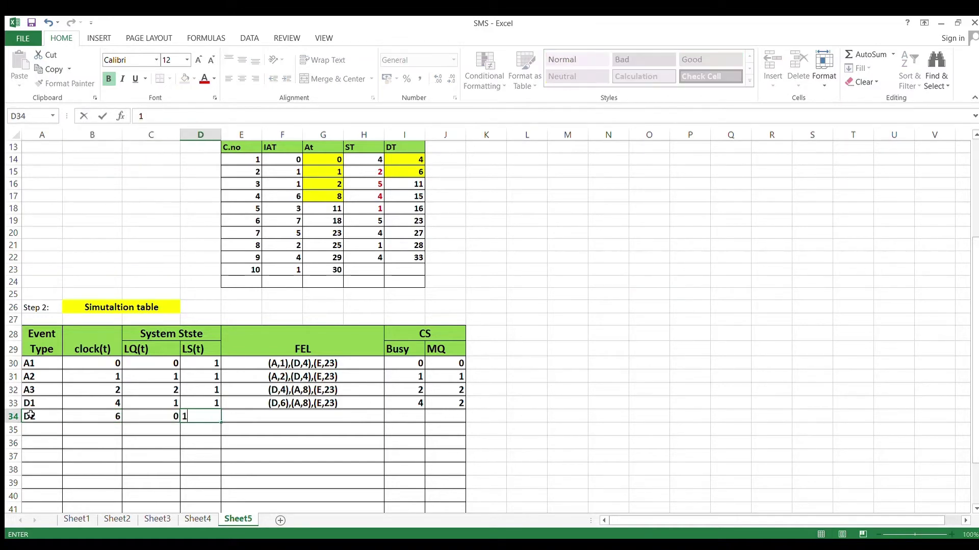
key(Tab)
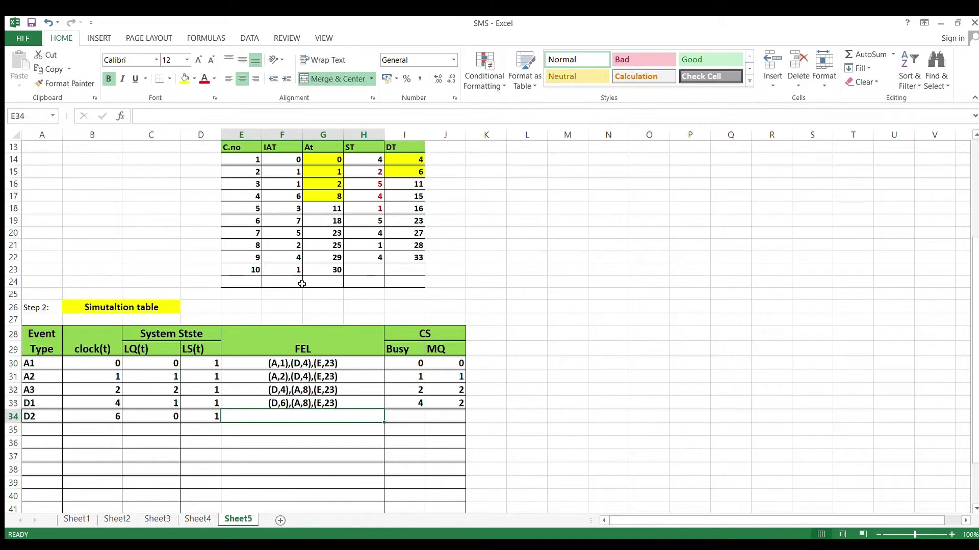
- Fill customer 3's departure time cell yellow and enter the D2 row's future event list as (A,8),(D,11),(E,23)
click(401, 190)
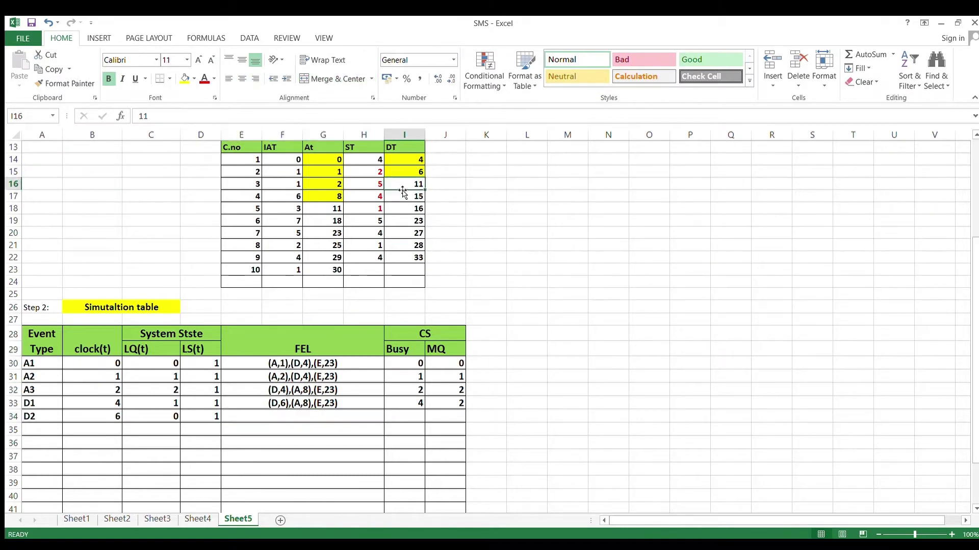
click(184, 79)
click(284, 418)
text(()
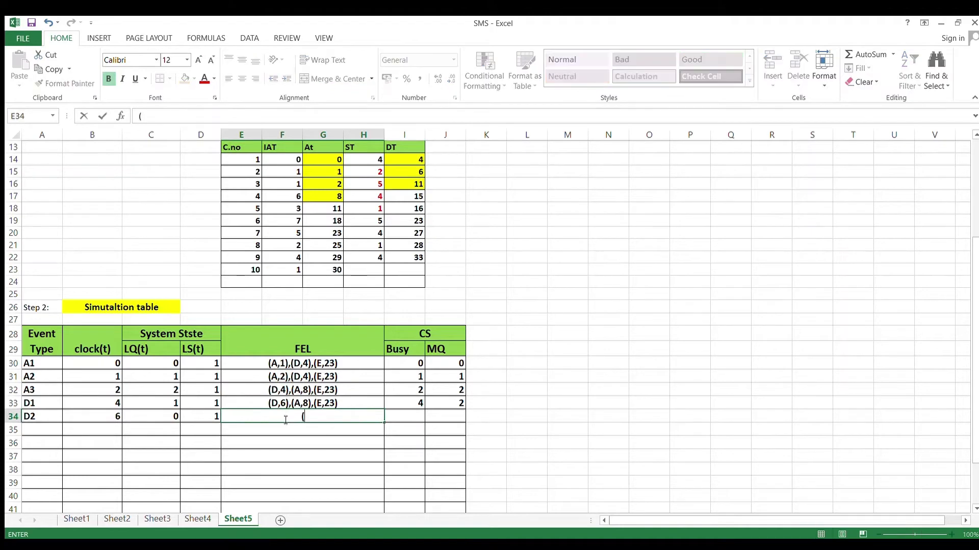
text(A,8),(D,11),()
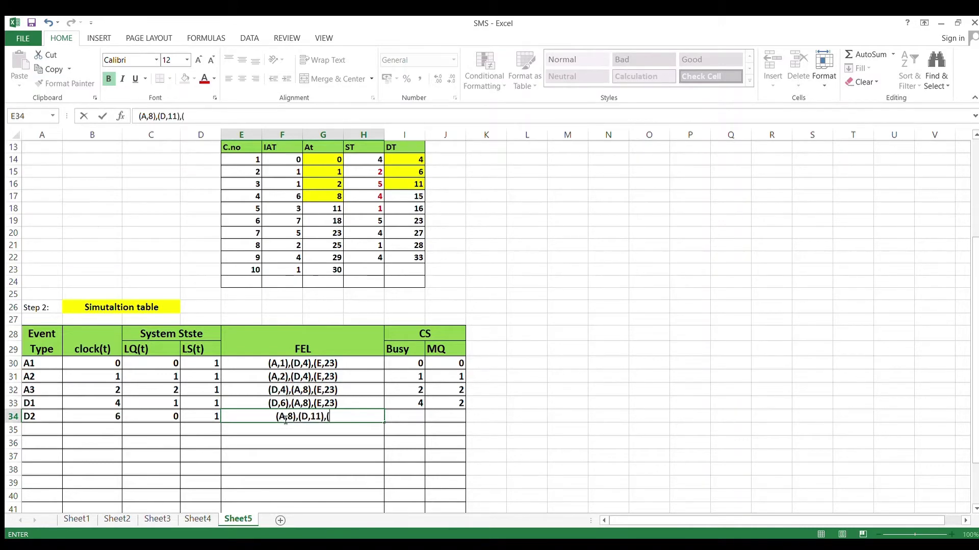
text(E,23))
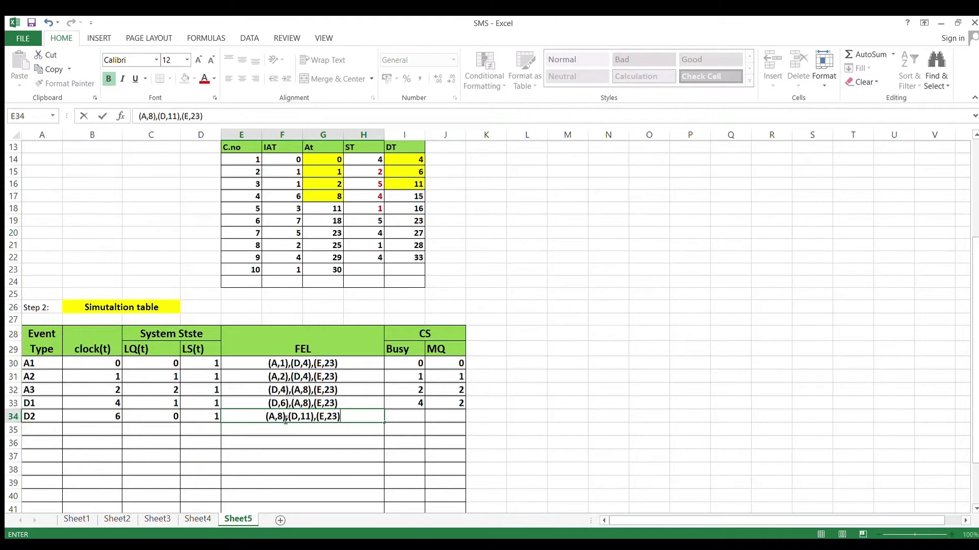
- Compare the D2 row's clock with the A2 row and complete the D2 row with Busy 6 and MQ 2
click(413, 419)
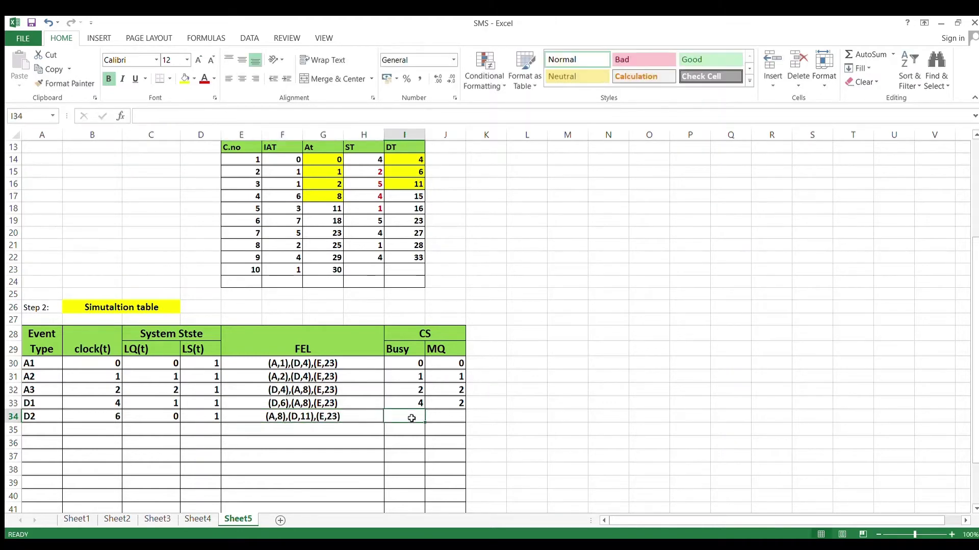
click(89, 422)
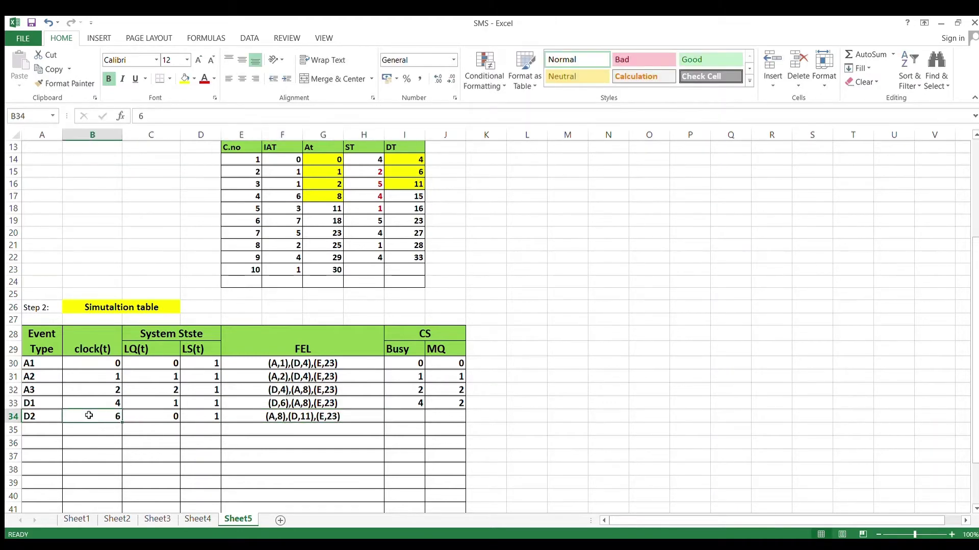
click(105, 379)
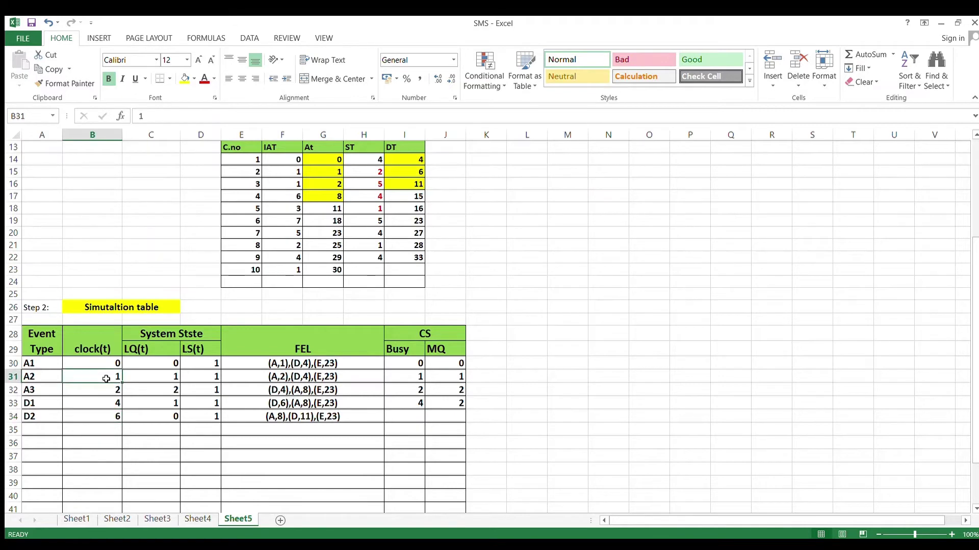
click(419, 376)
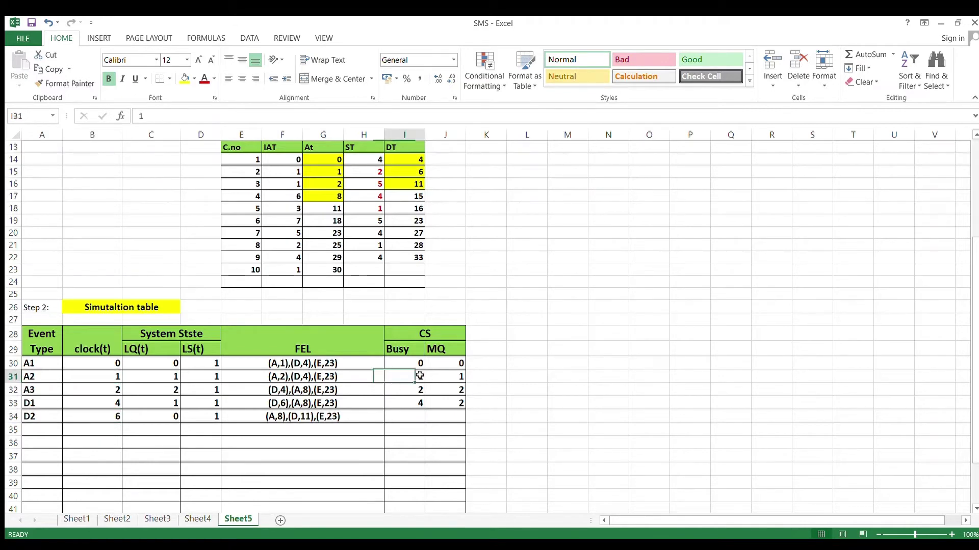
click(416, 414)
text(6)
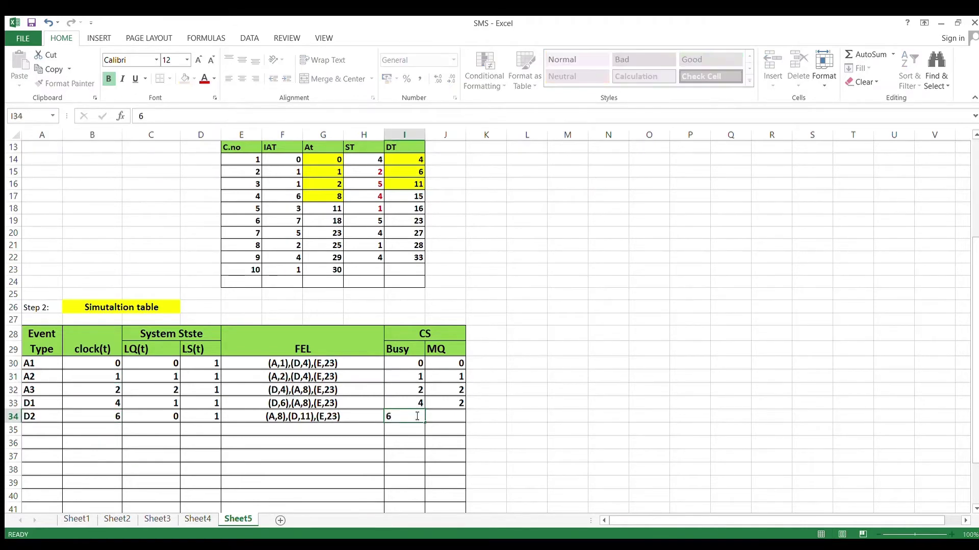
key(Tab)
text(2)
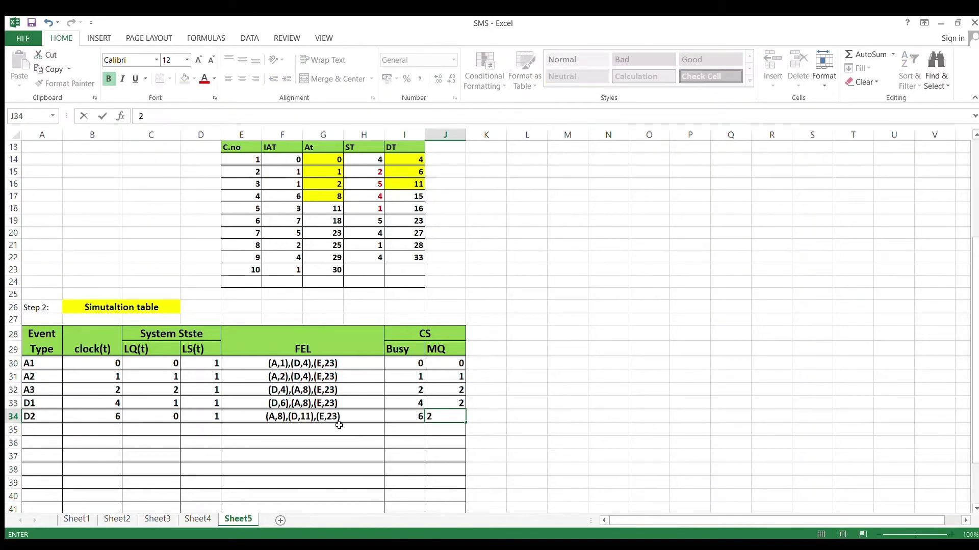
- Enter event type A4 with clock 8, LQ(t) 1 and LS(t) 1 in the simulation table's sixth row
click(111, 432)
text(8)
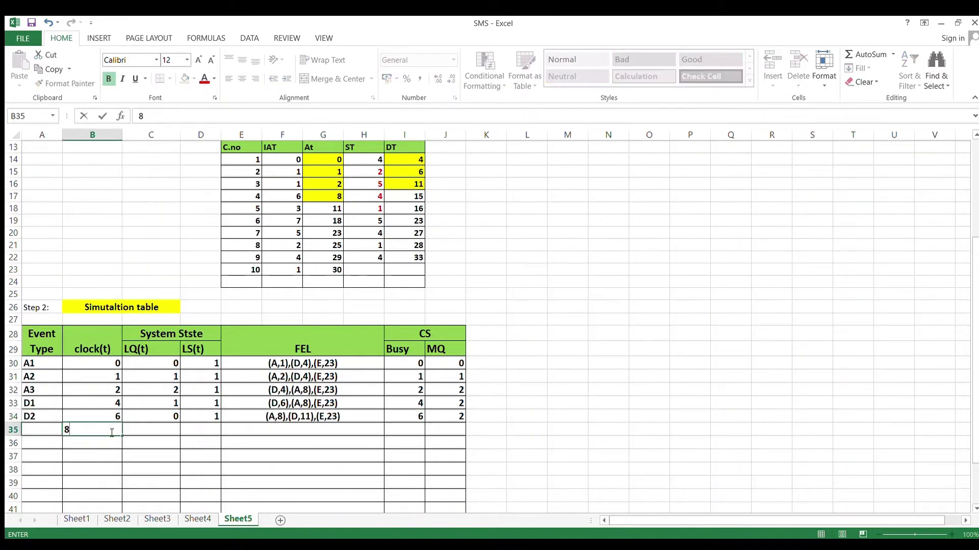
click(49, 430)
text(A4)
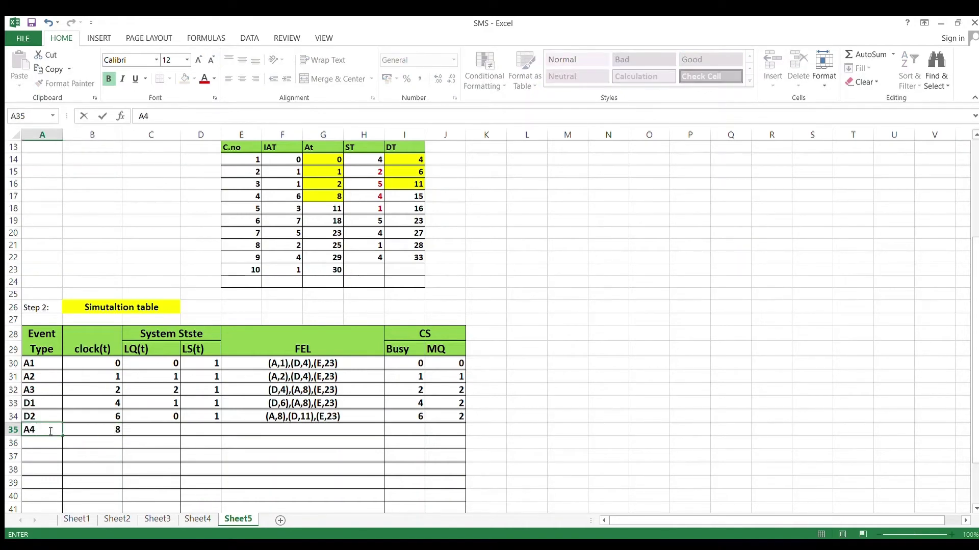
key(Tab)
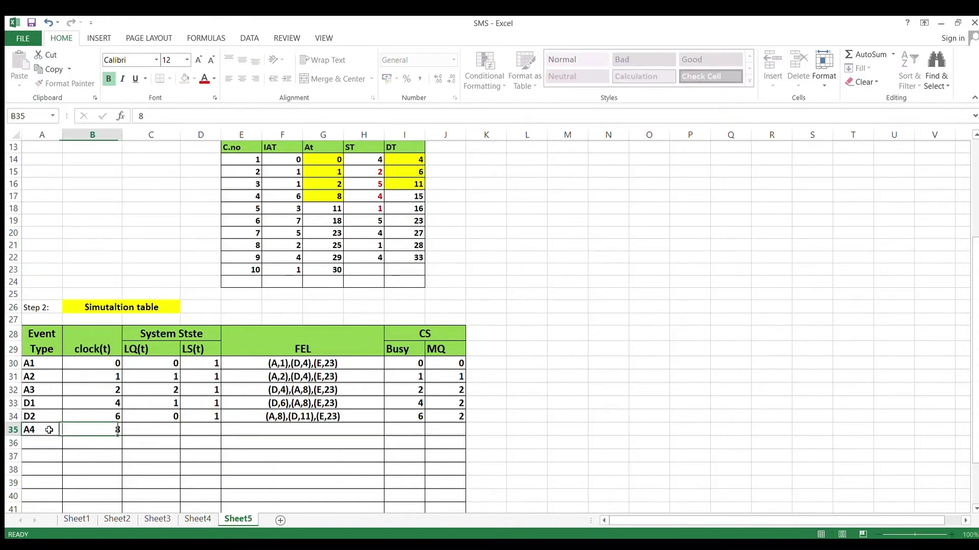
key(Tab)
text(1)
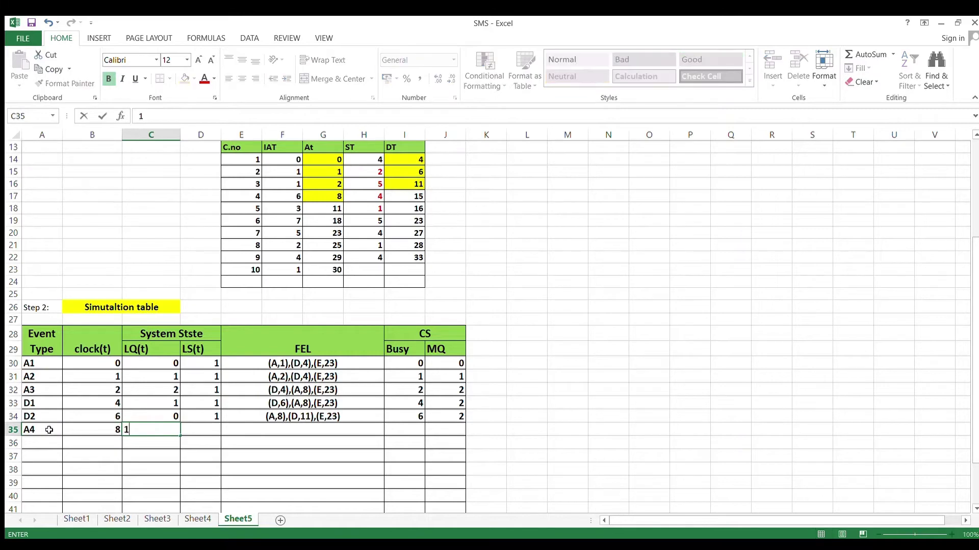
key(Tab)
key(Tab)
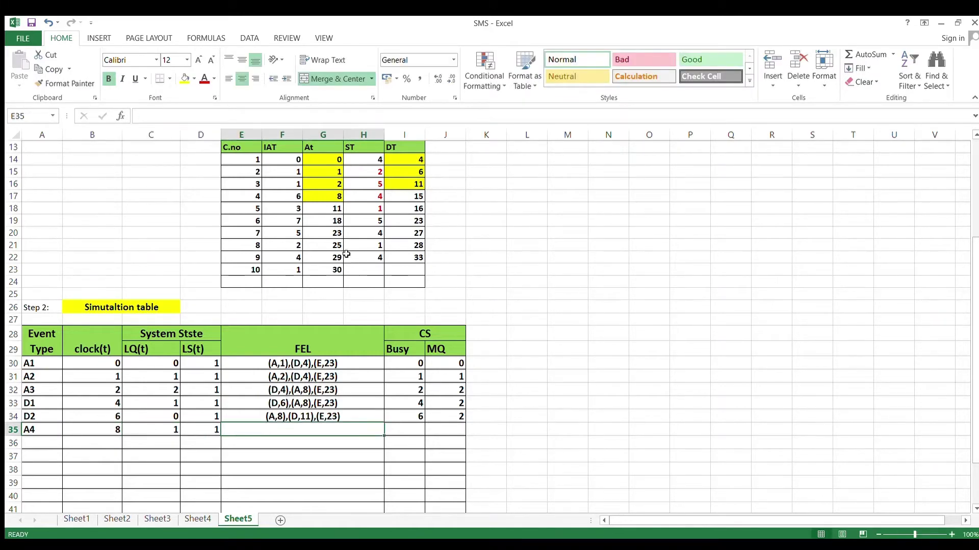
- Fill customer 5's arrival time cell yellow and enter the A4 row's future event list as (A,11),(D,11),(E,23)
click(324, 210)
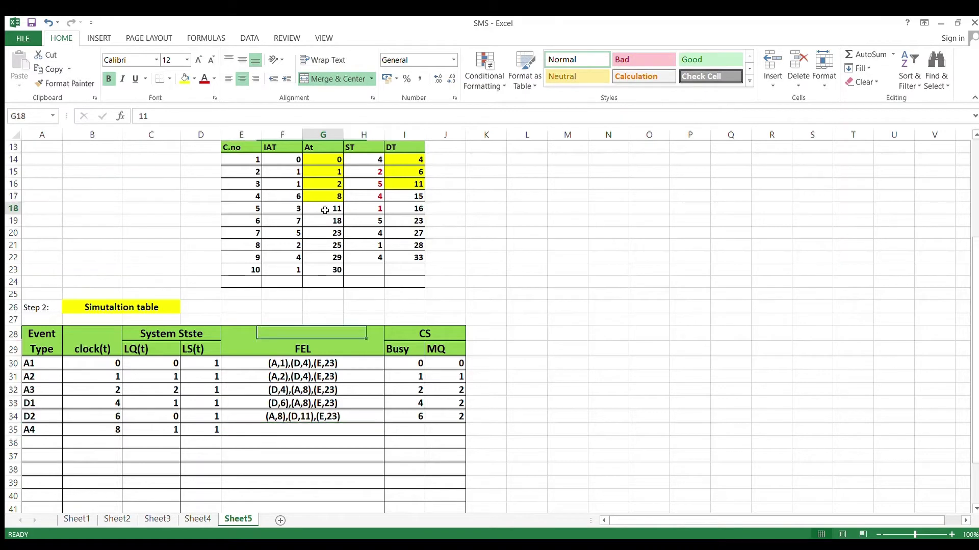
click(180, 80)
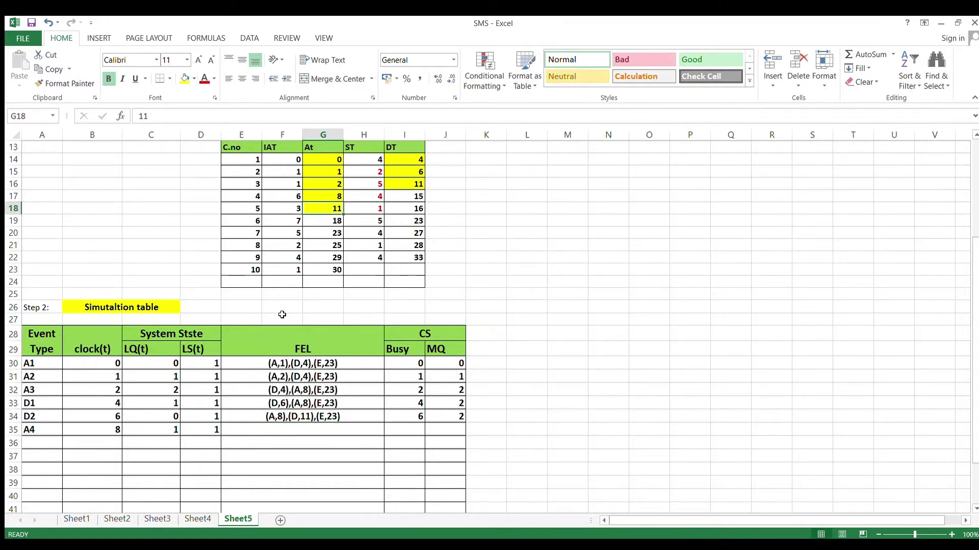
click(270, 431)
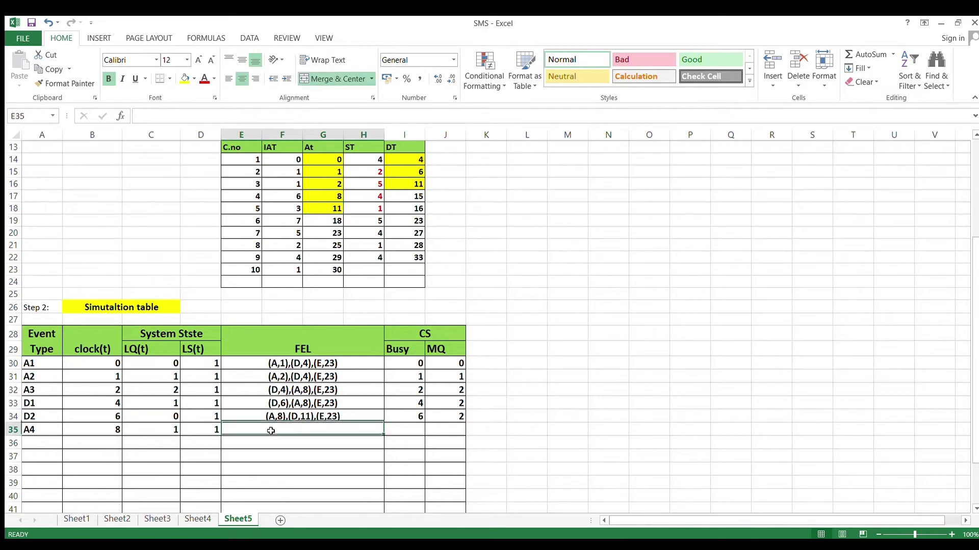
text((A,)
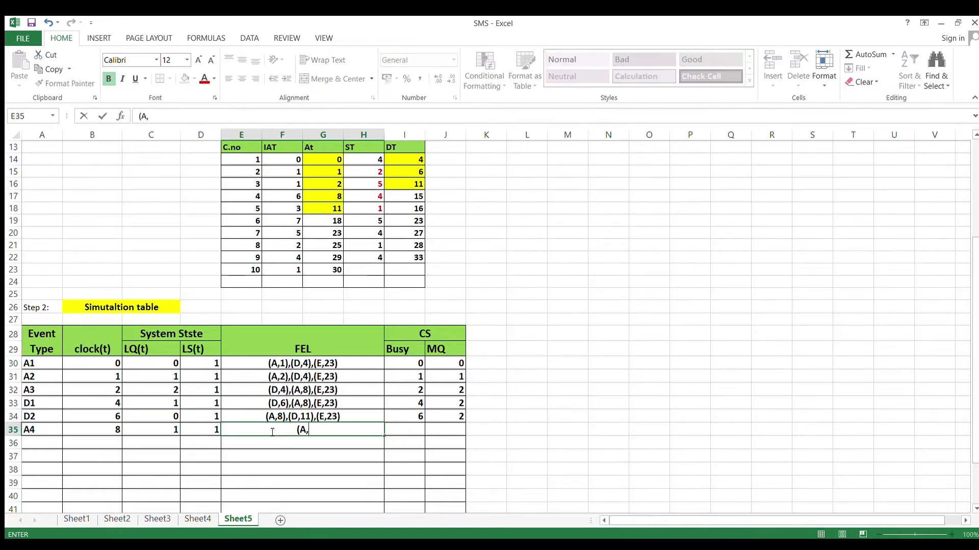
text(11),(D,11),)
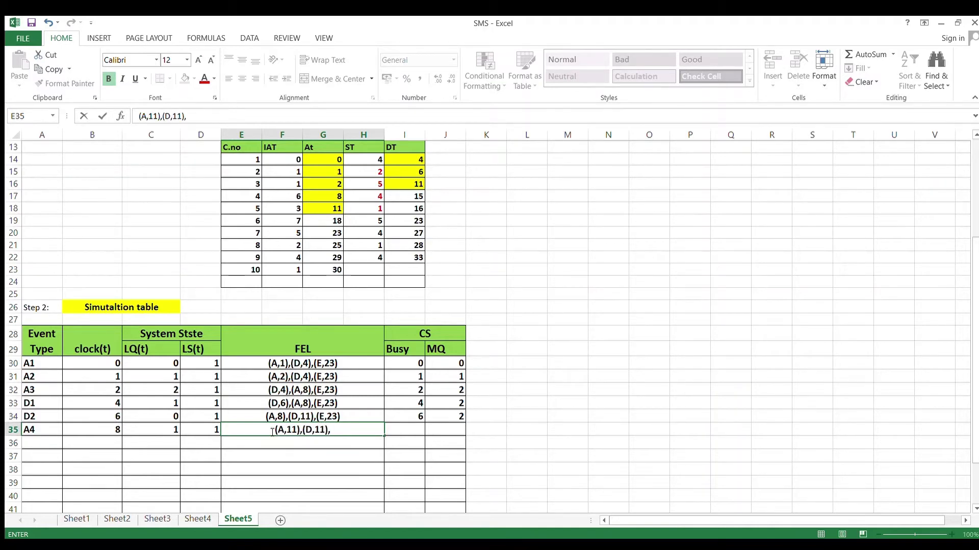
text((E,23))
- Compare the A4 row's clock with the A3 row and complete the A4 row with Busy 8 and MQ 2
click(404, 432)
click(29, 430)
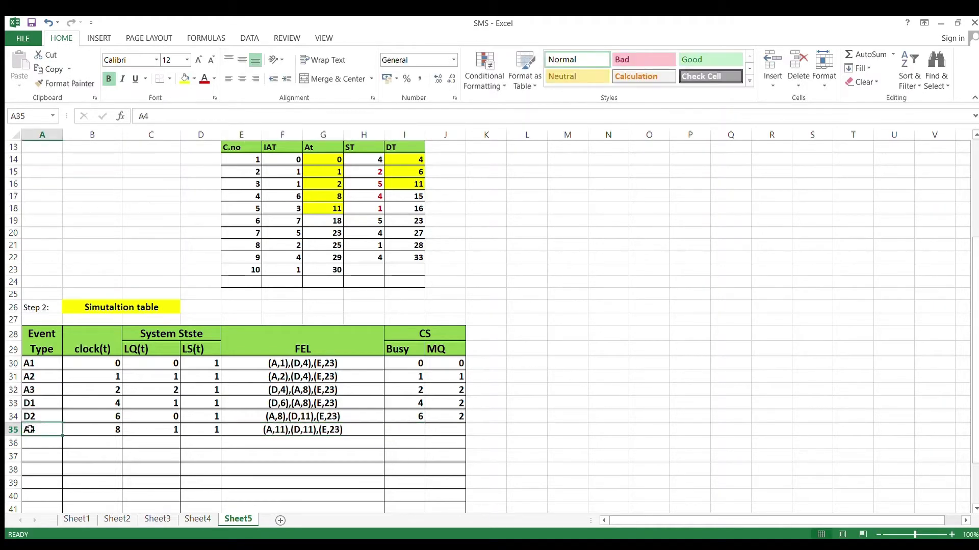
click(96, 434)
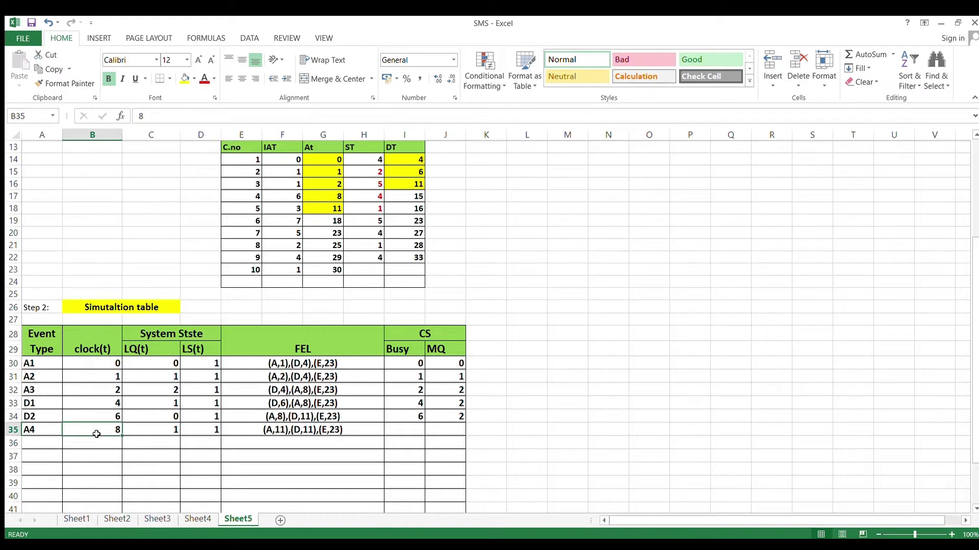
click(50, 392)
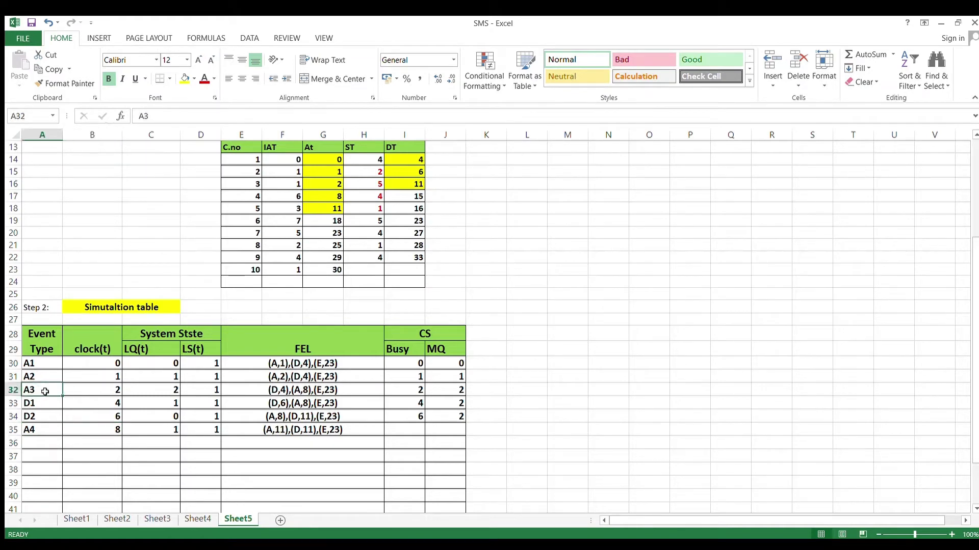
click(111, 389)
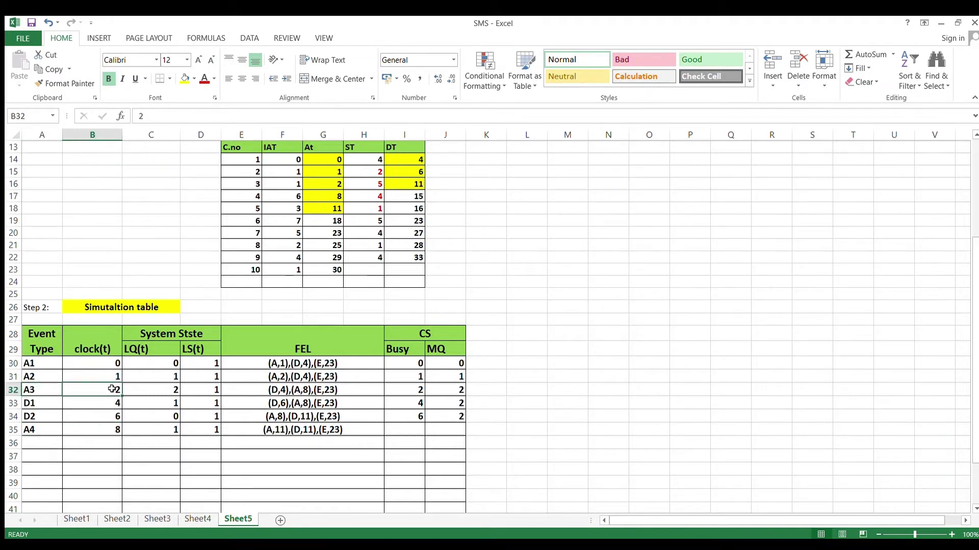
click(419, 391)
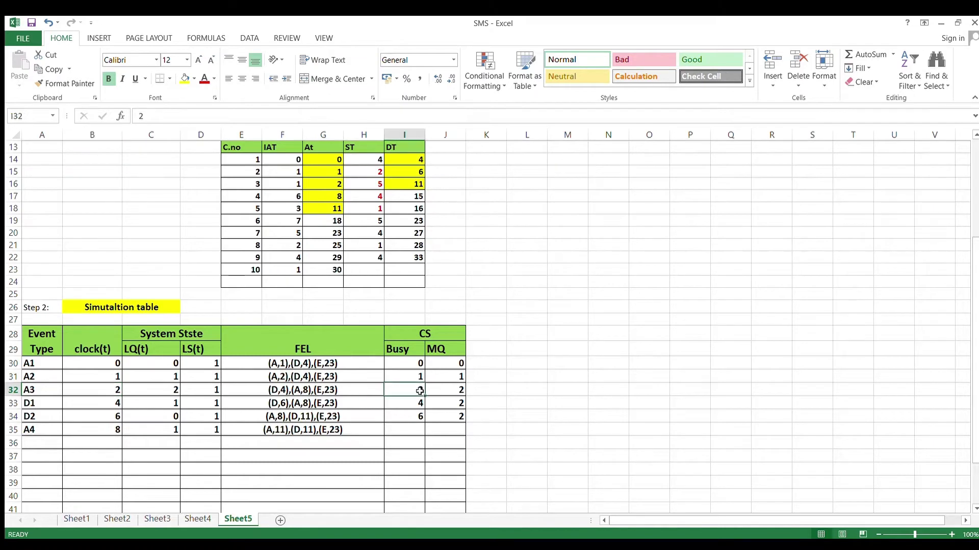
click(417, 430)
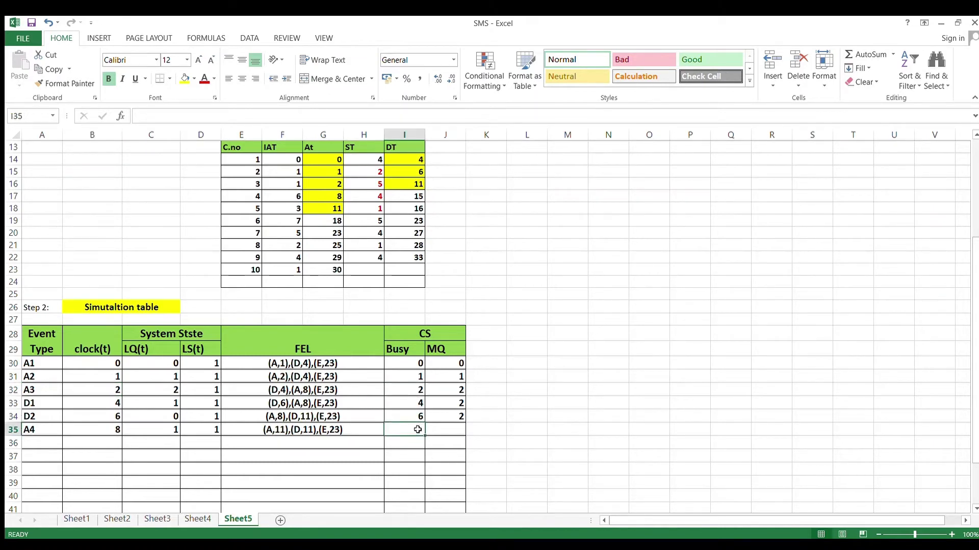
text(8)
click(454, 431)
text(2)
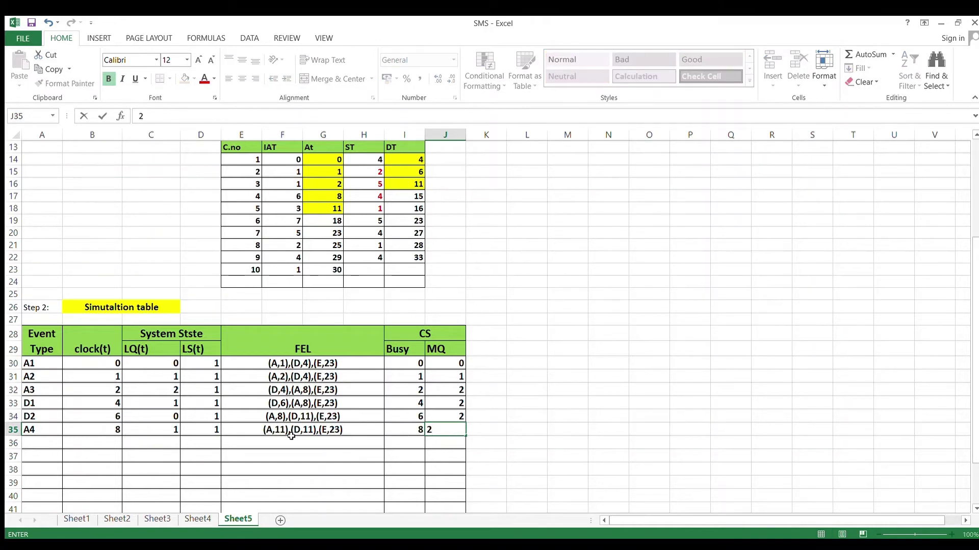
- Enter event type A5/D3 with clock 11, LQ(t) 1 and LS(t) 1 in the simulation table's seventh row
click(116, 446)
text(11)
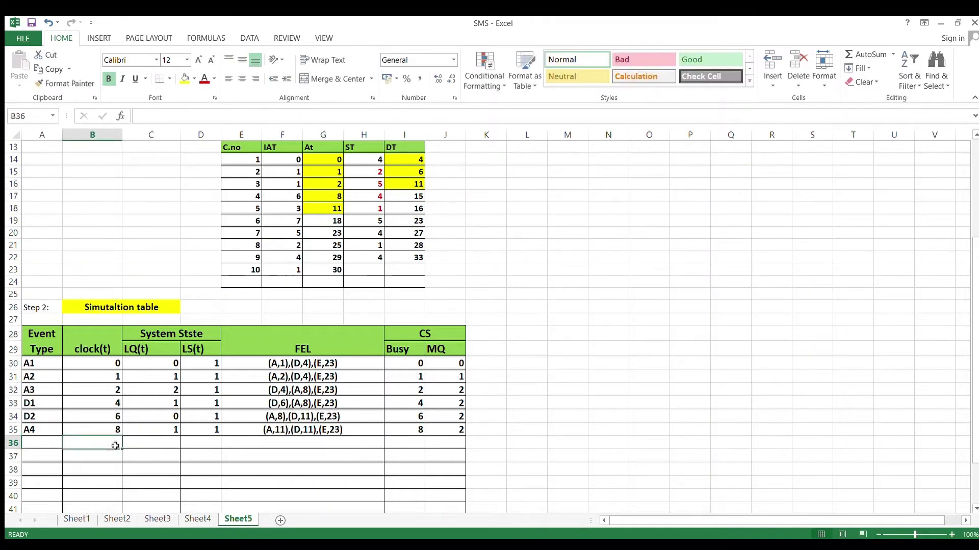
click(38, 447)
text(A5)
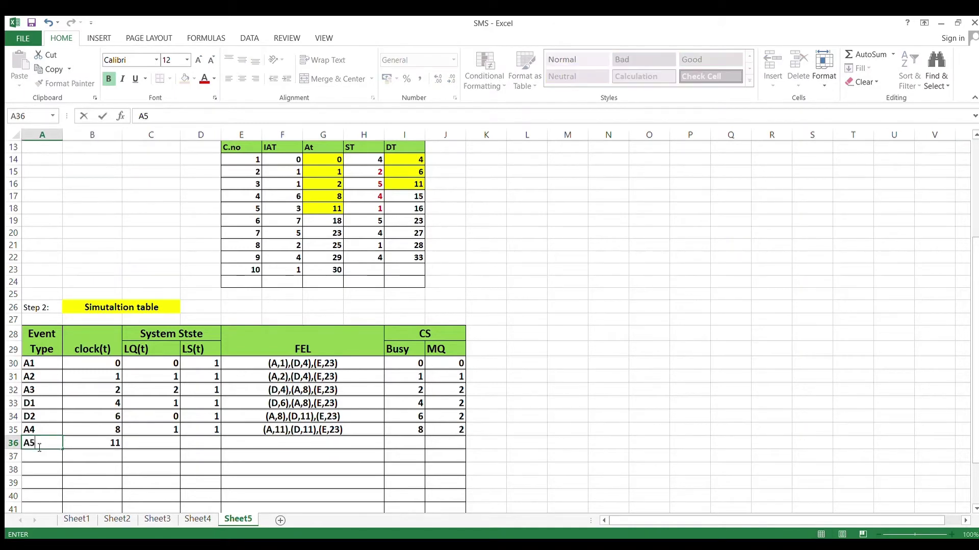
text(/D3)
click(149, 443)
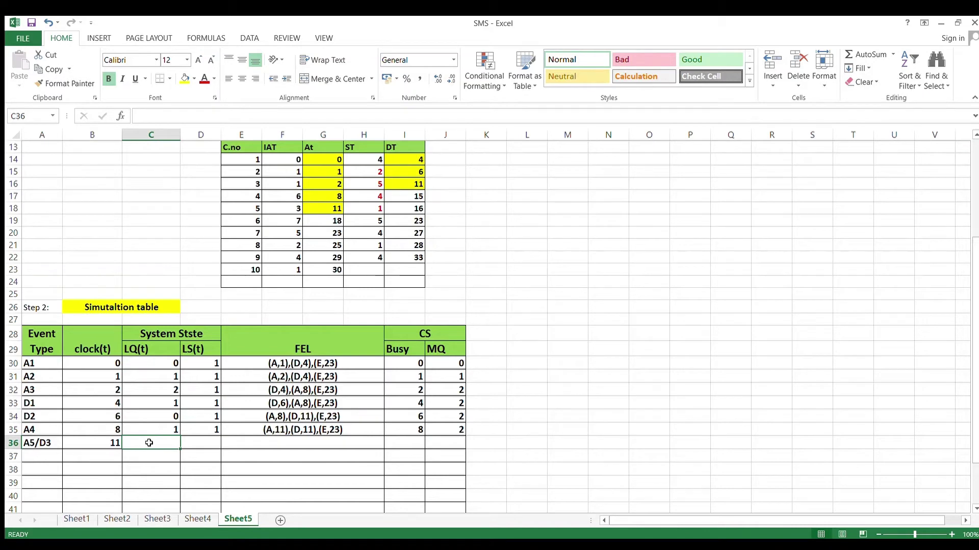
text(1)
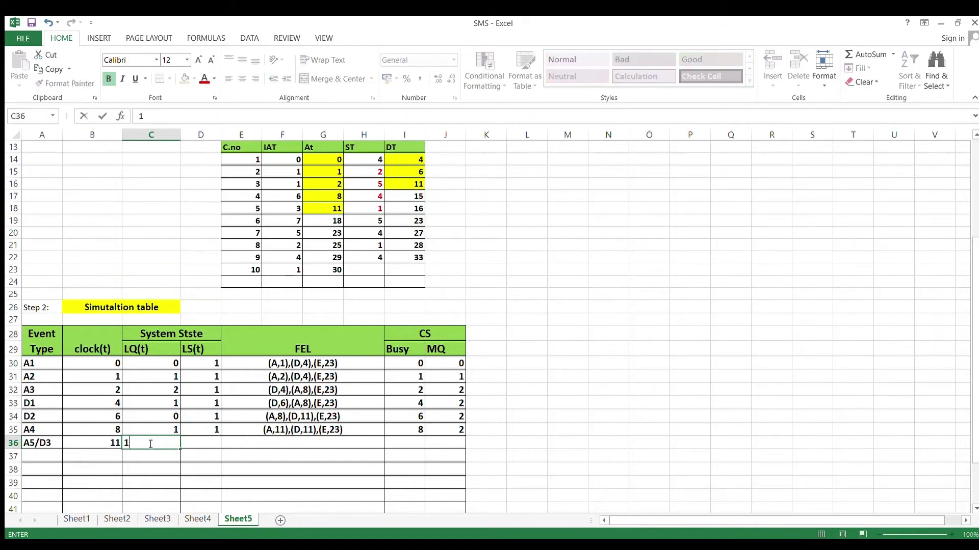
click(200, 442)
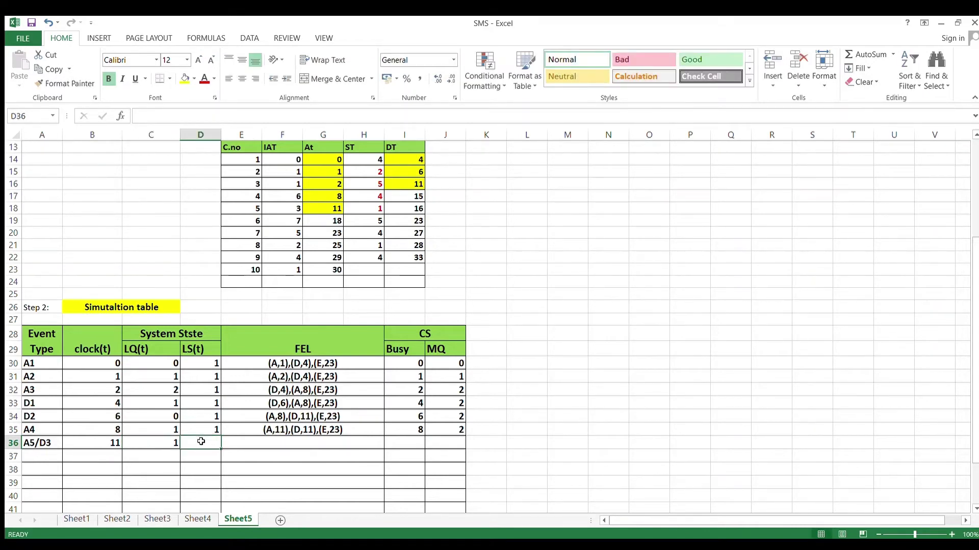
text(1)
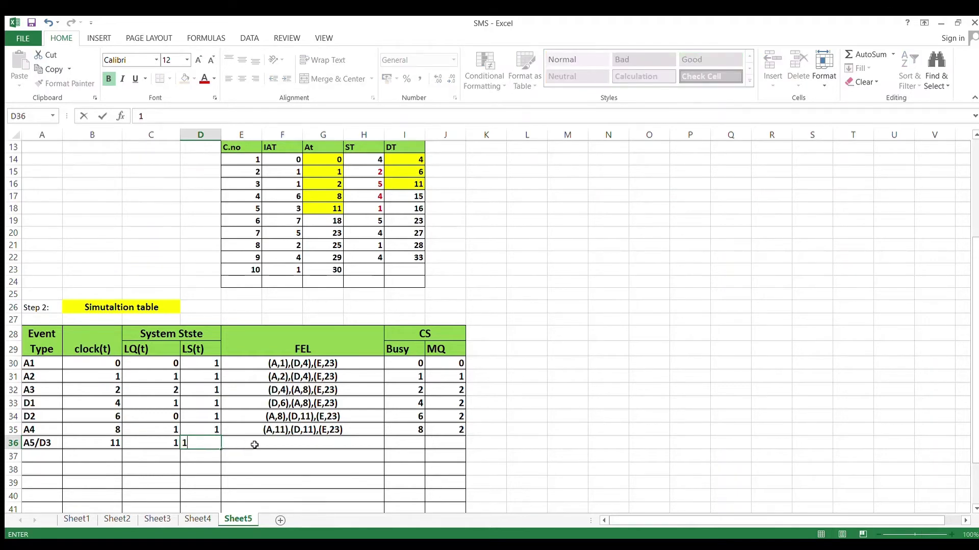
- Fill customer 6's arrival time and customer 4's departure time cells yellow
click(256, 445)
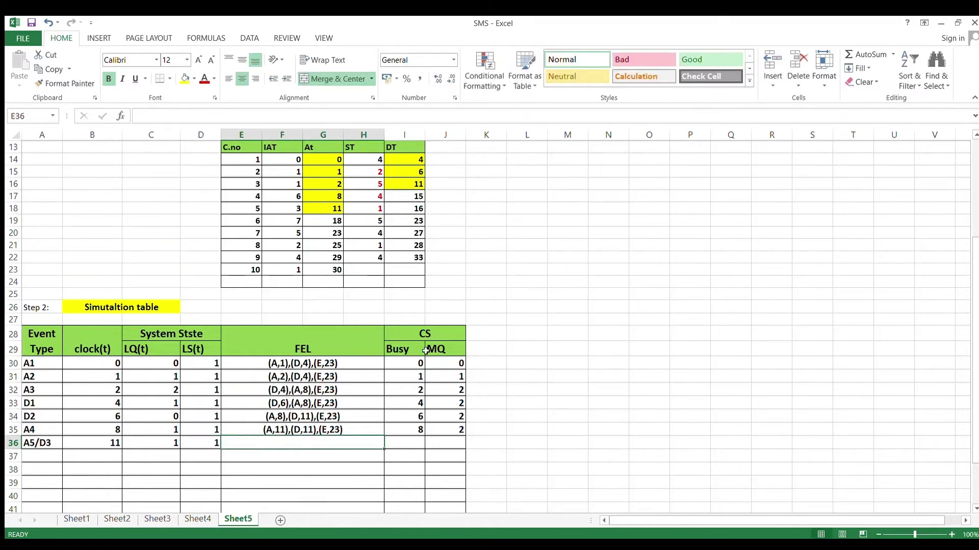
click(327, 223)
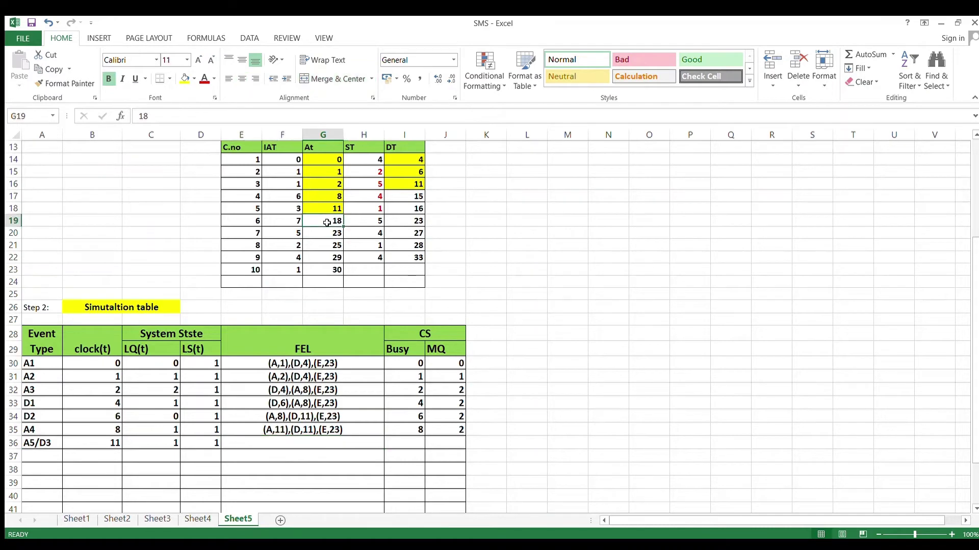
click(181, 82)
click(418, 196)
click(182, 81)
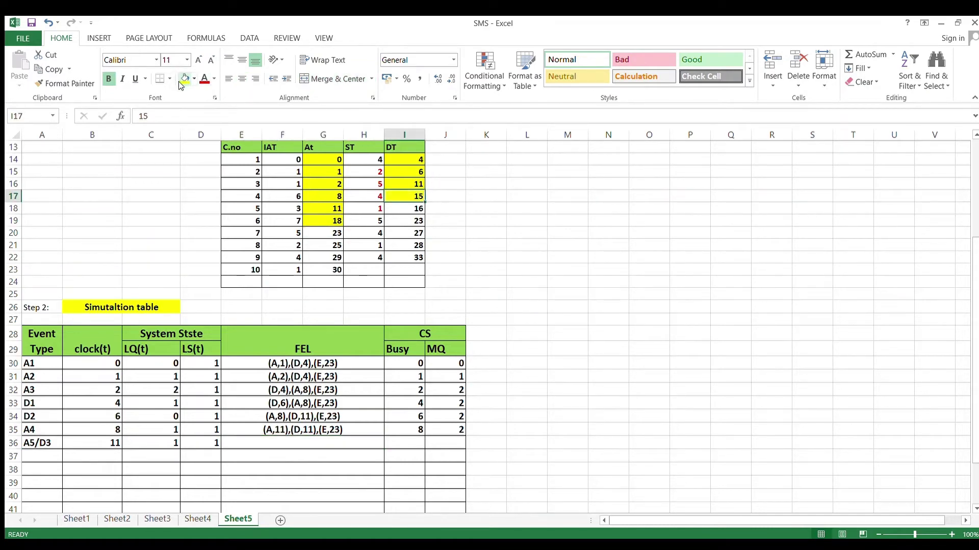
- Enter the A5/D3 row's future event list as (D,15),(A,18),(E,23)
click(269, 447)
text(()
text(A,)
key(BackSpace)
key(BackSpace)
text(D,15)
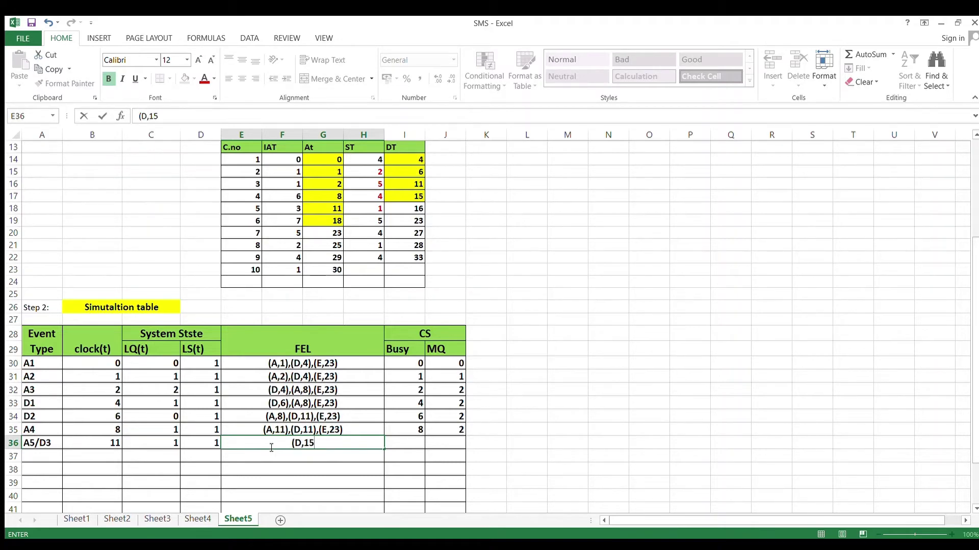
text(),(A,18),)
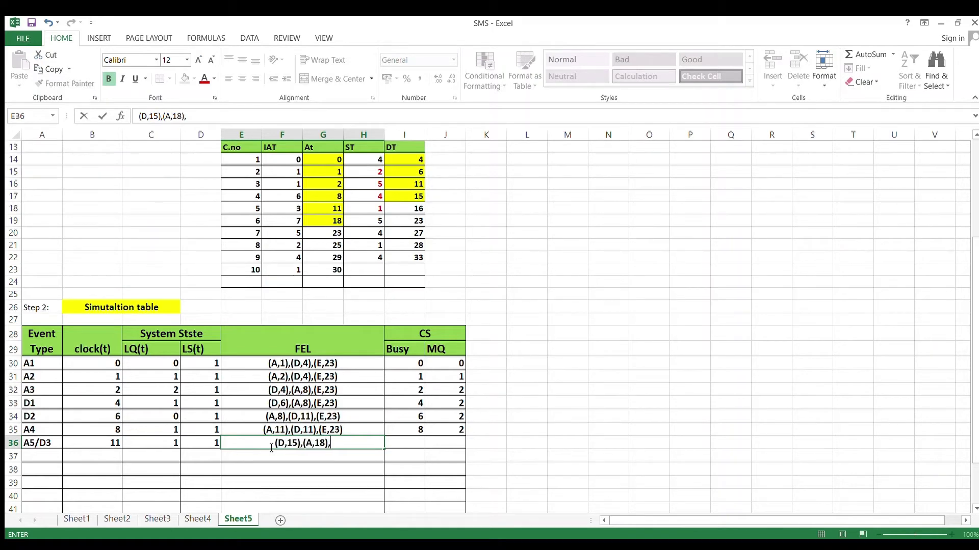
text((E,2)
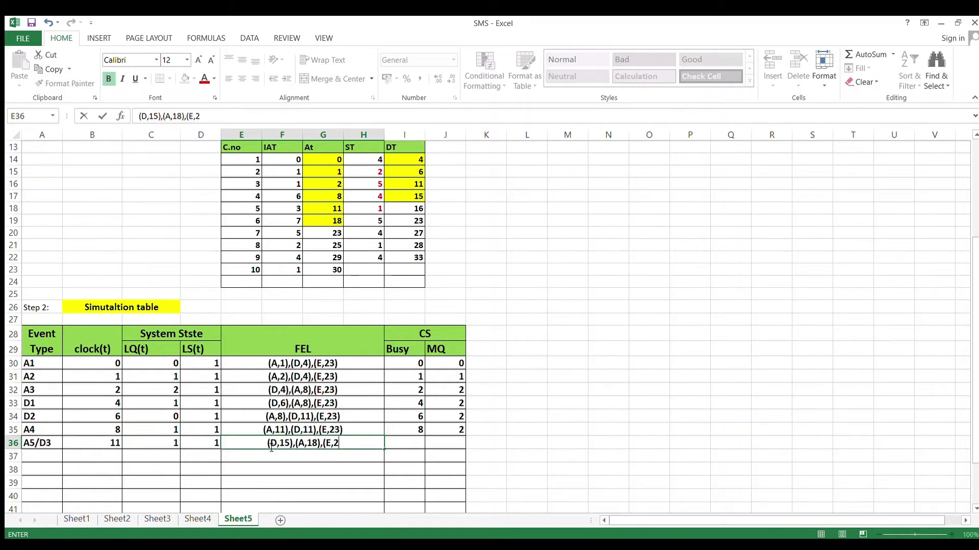
text(3))
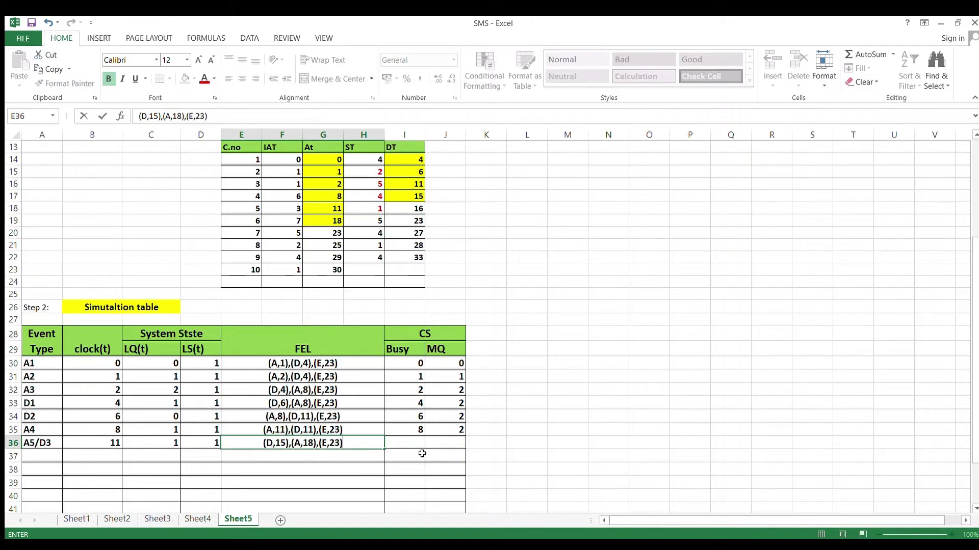
- Compare the A5/D3 row's clock with the A4 row and complete the A5/D3 row with Busy 11 and MQ 2
click(418, 447)
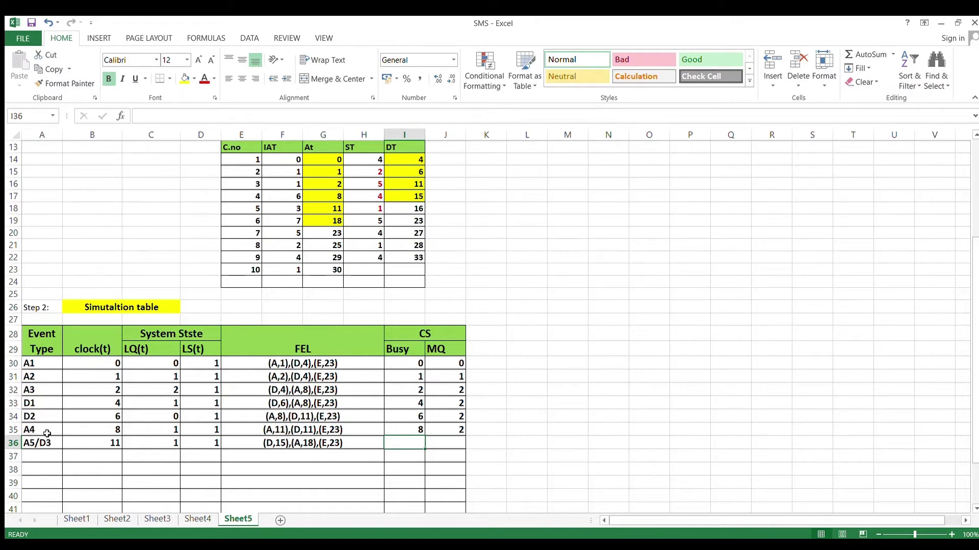
click(115, 448)
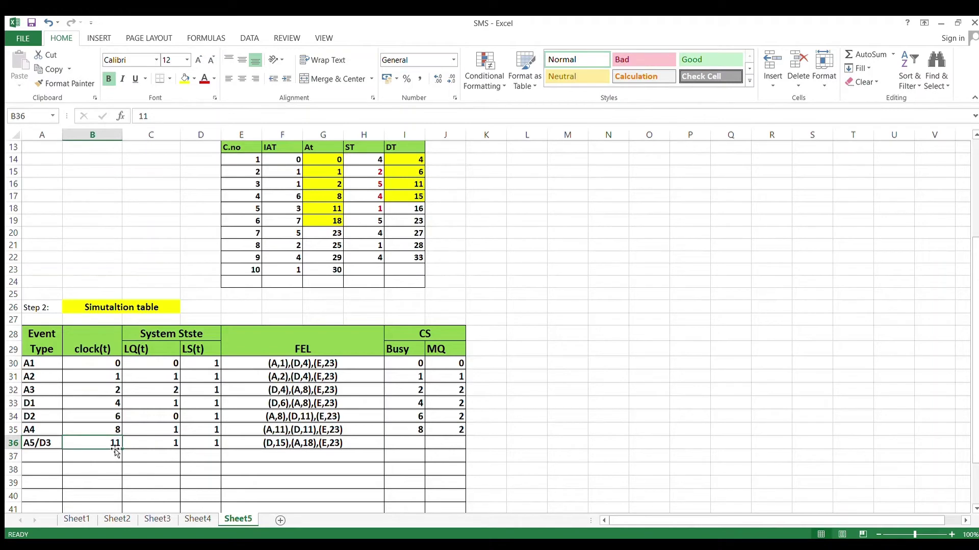
click(114, 430)
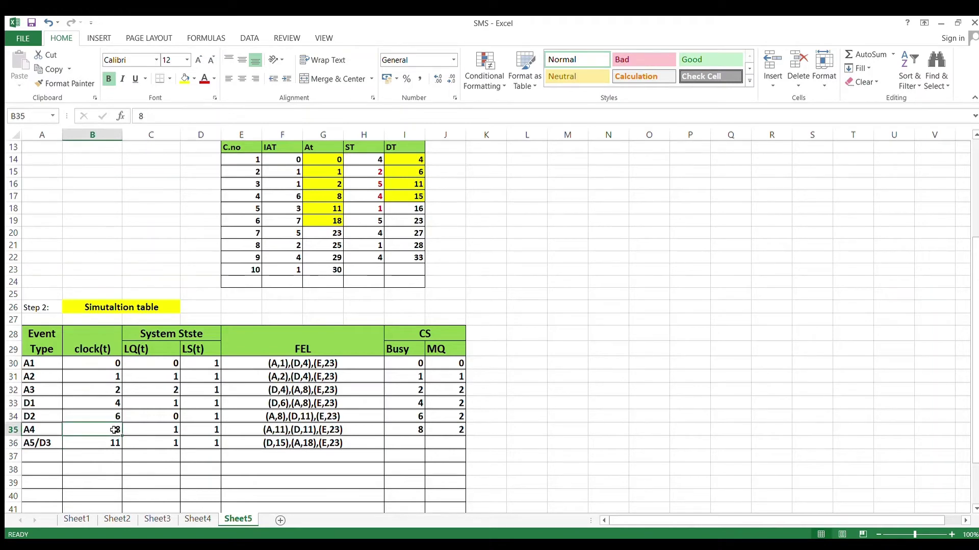
click(410, 435)
click(414, 443)
text(11)
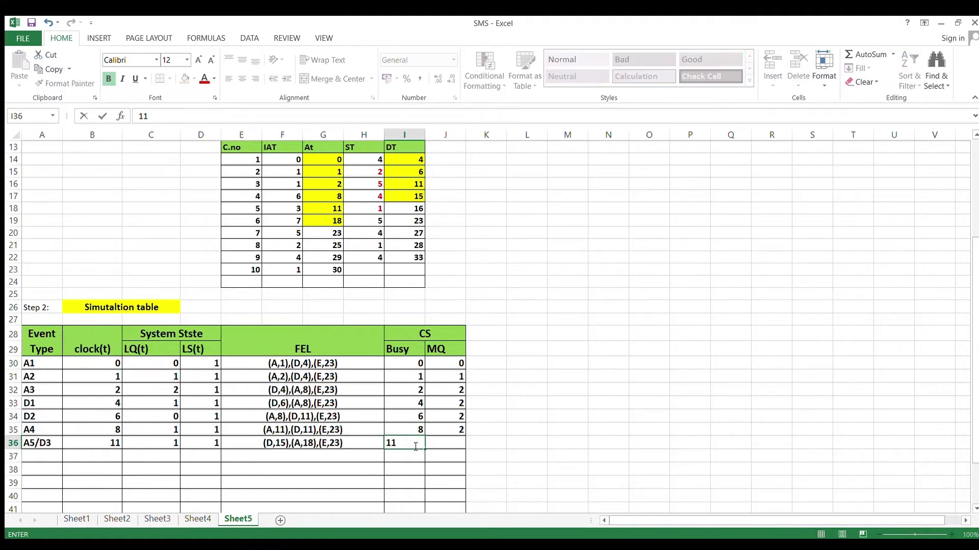
click(448, 447)
text(2)
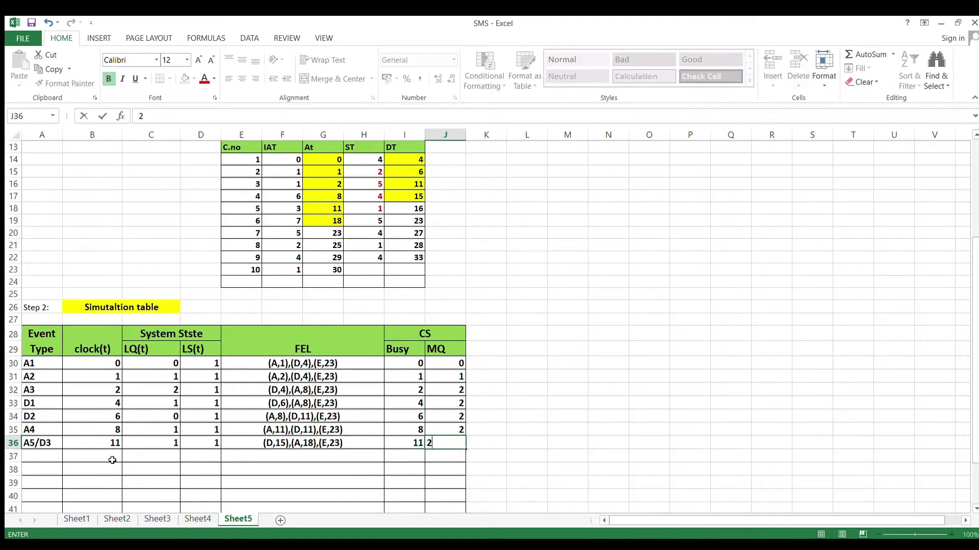
- Enter event type D4 with clock 15, LQ(t) 0 and LS(t) 1 in the simulation table's eighth row
click(112, 460)
text(15)
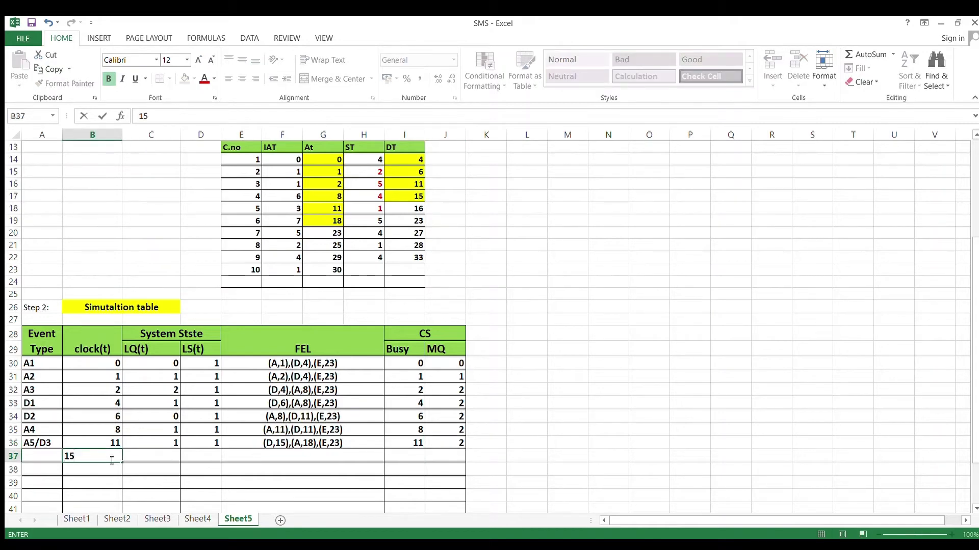
click(53, 459)
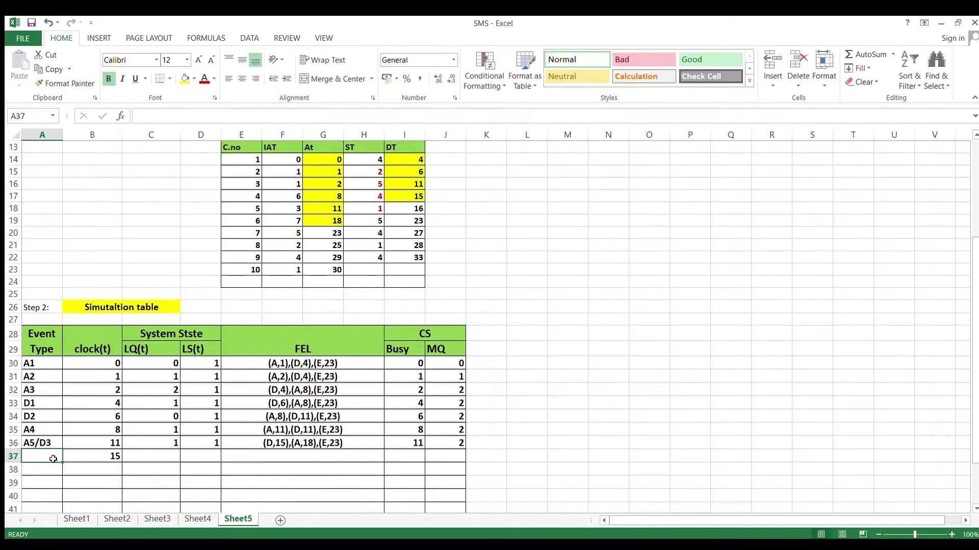
text(D4)
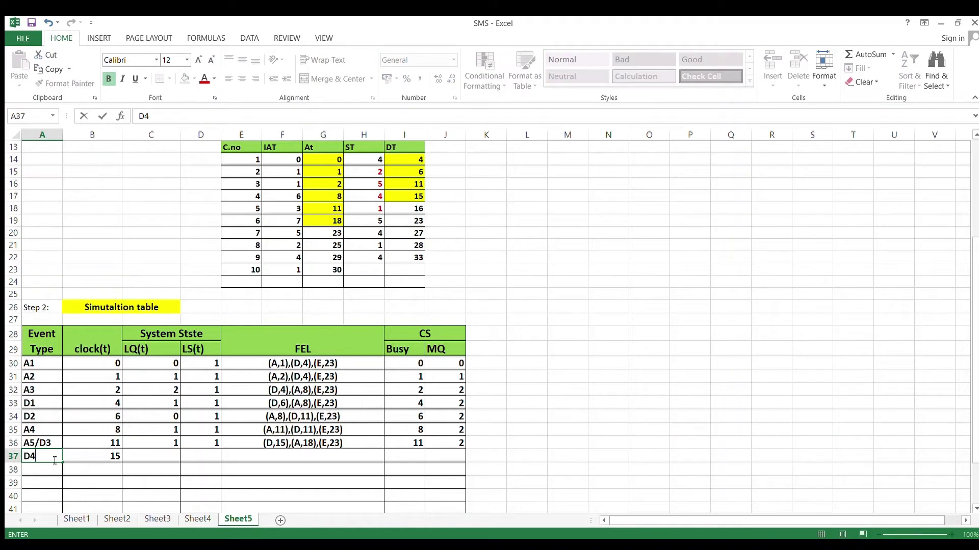
key(Tab)
key(Tab)
text(0)
key(Tab)
text(1)
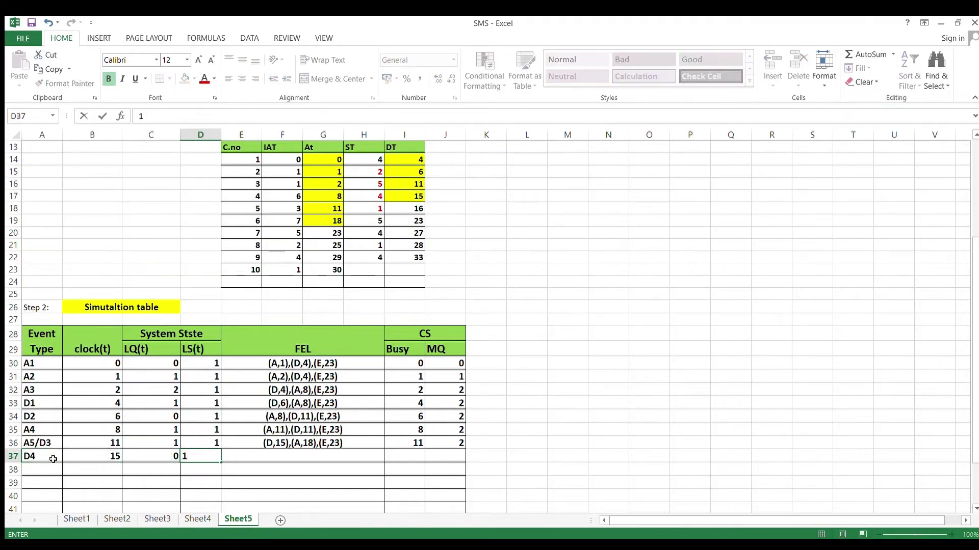
key(Tab)
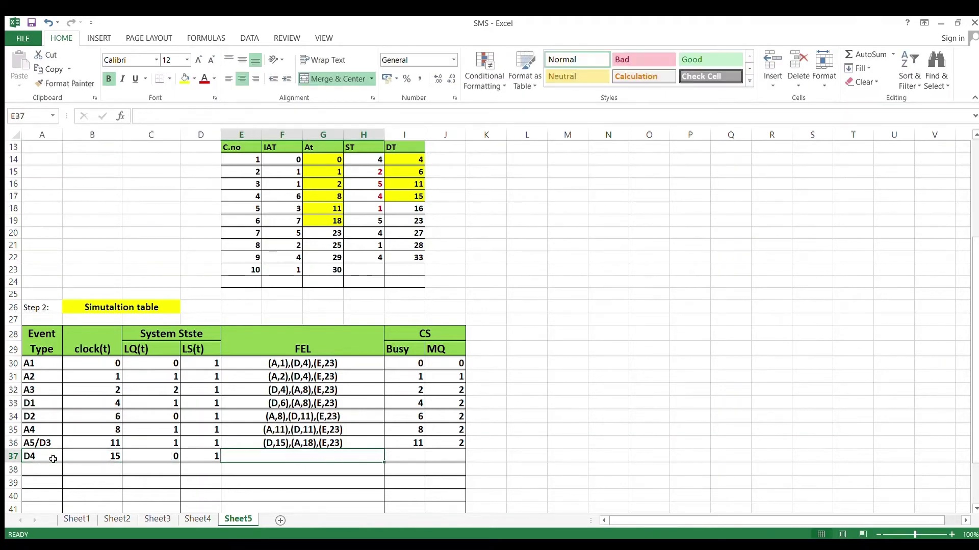
- Fill customer 5's departure time cell yellow and enter the D4 row's future event list as (D,16),(A,18),(E,23)
click(416, 210)
click(184, 81)
click(306, 457)
text((D)
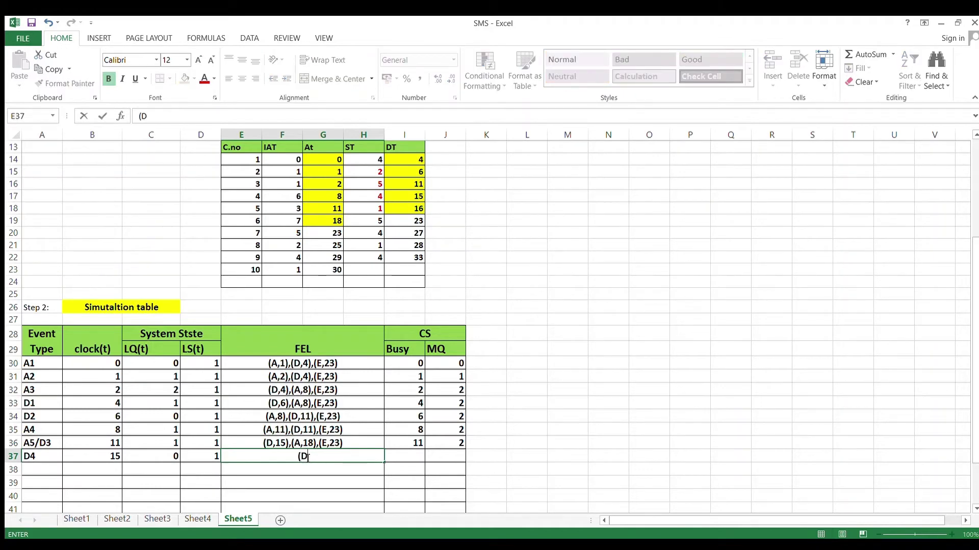
text(,16))
text(,)
key(BackSpace)
text(),(A,18),)
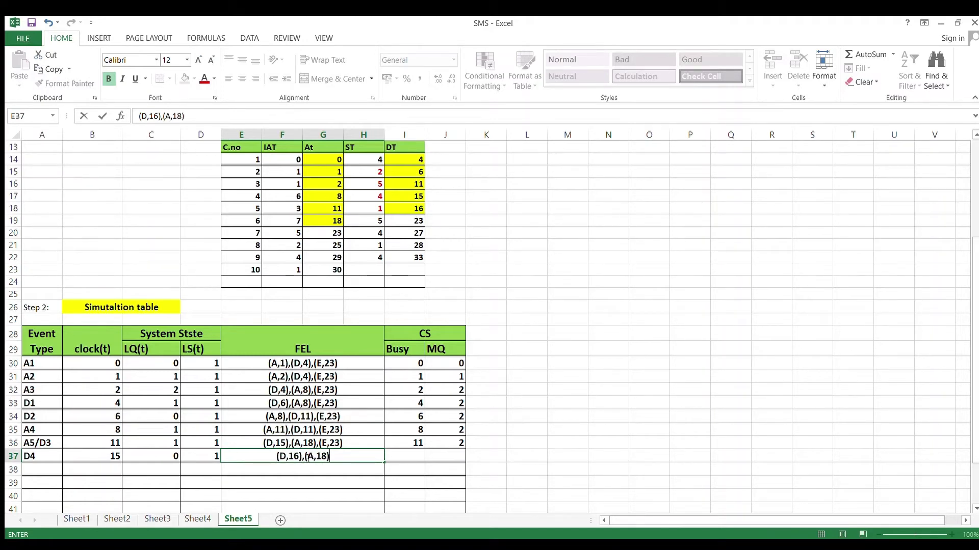
text((E,)
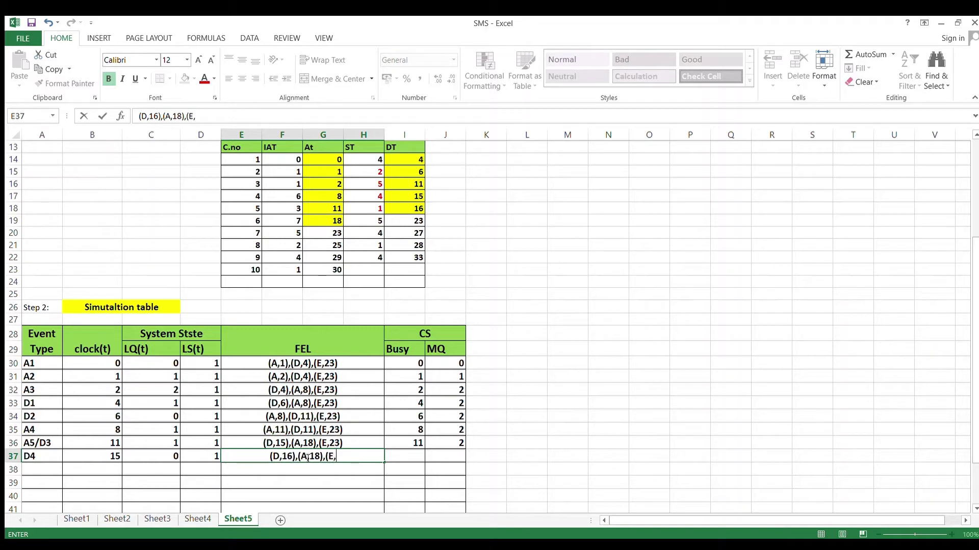
text(23))
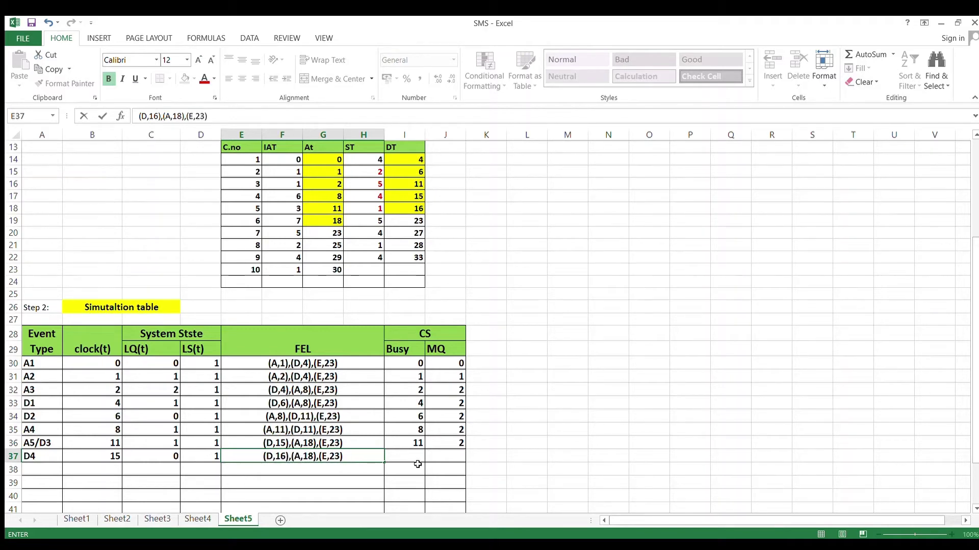
- Compare the D4 row with the A4 row's clock and complete the D4 row with Busy 15 and MQ 2
click(417, 461)
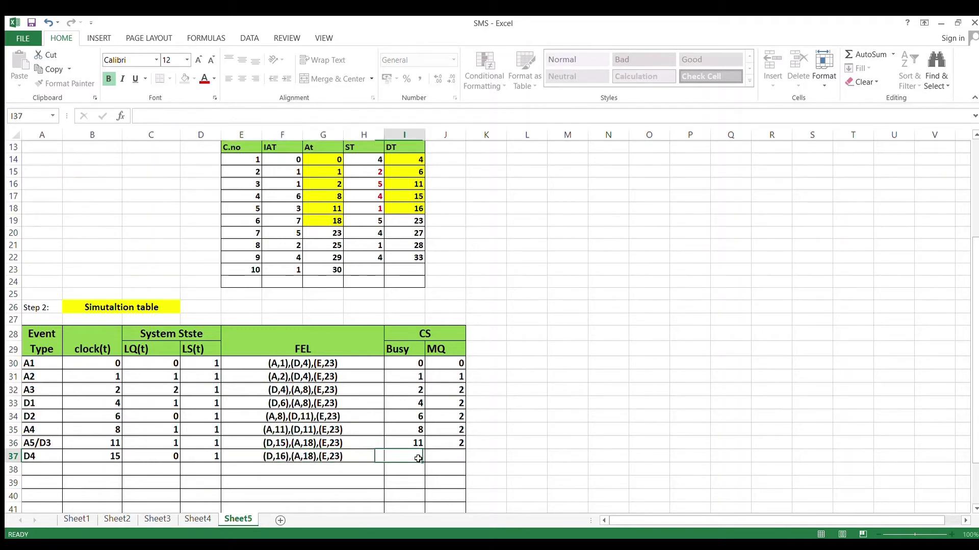
click(37, 461)
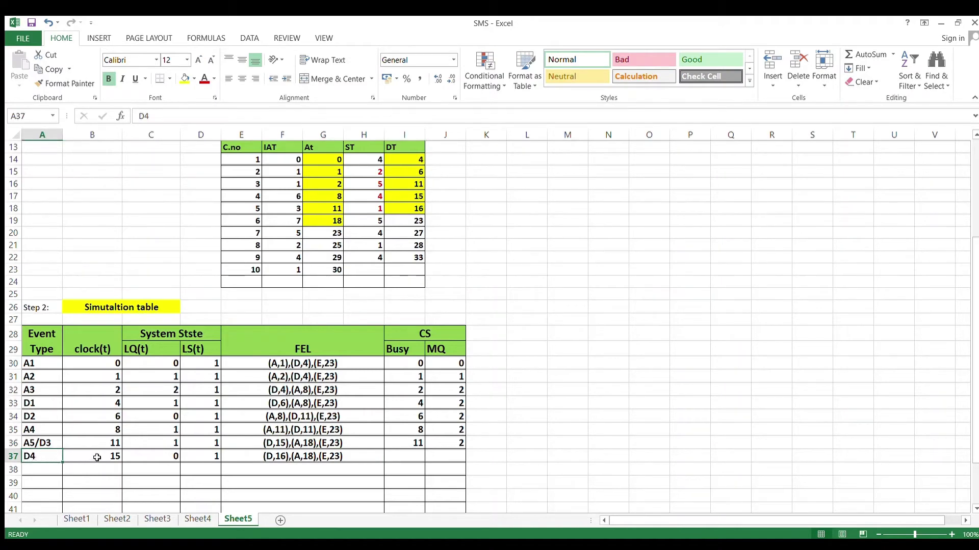
click(36, 432)
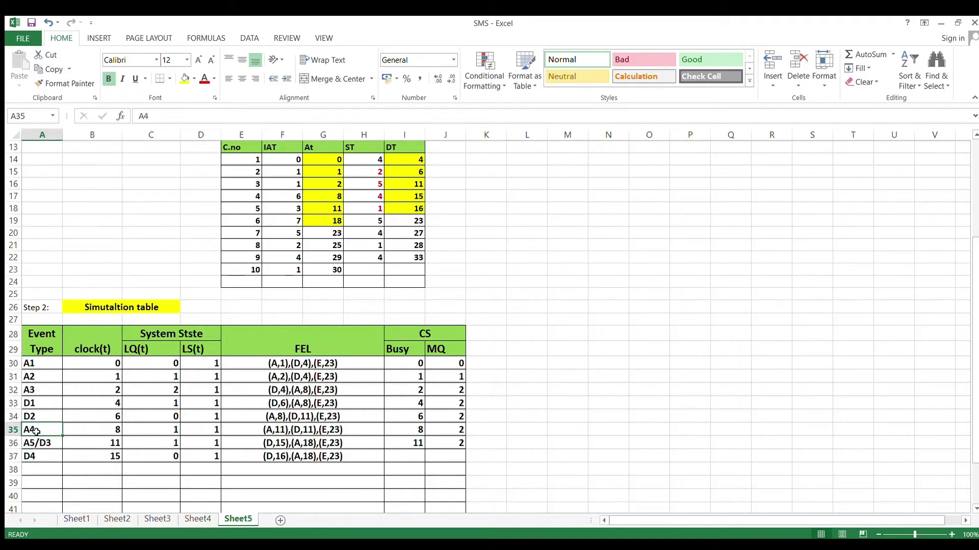
click(117, 433)
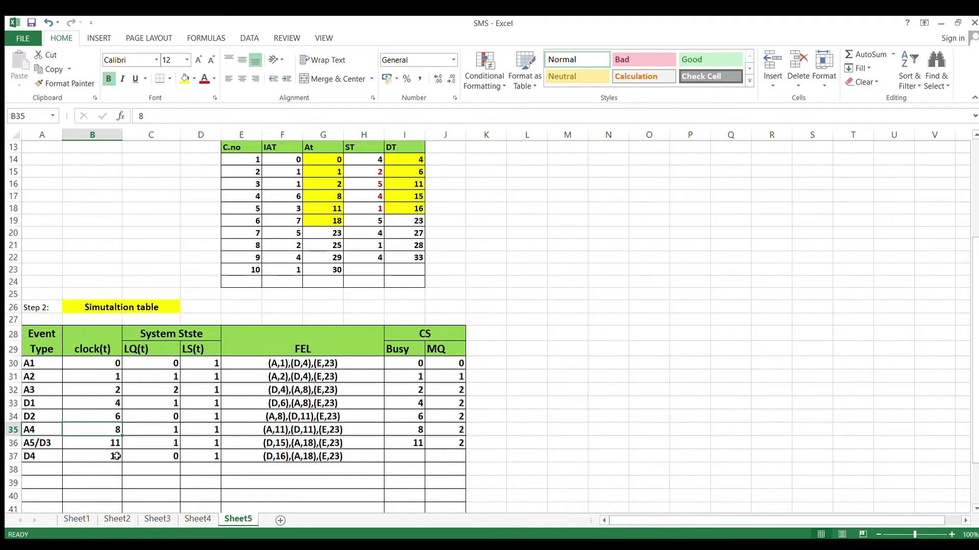
click(411, 430)
click(415, 456)
text(1)
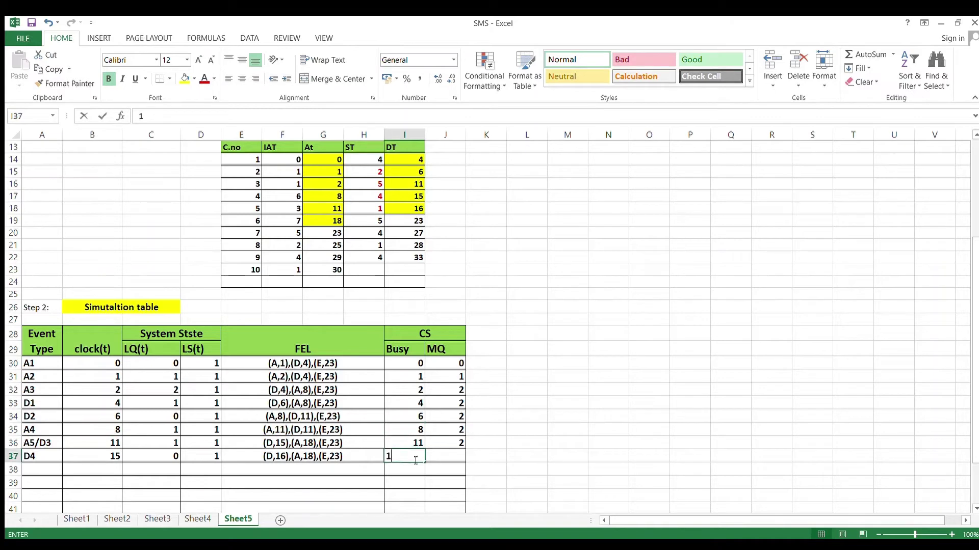
text(5)
key(Tab)
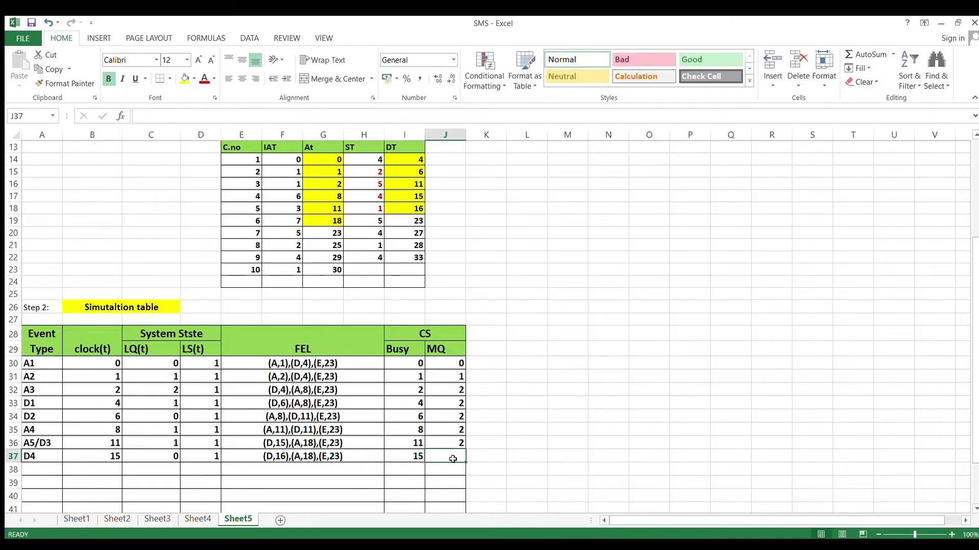
text(2)
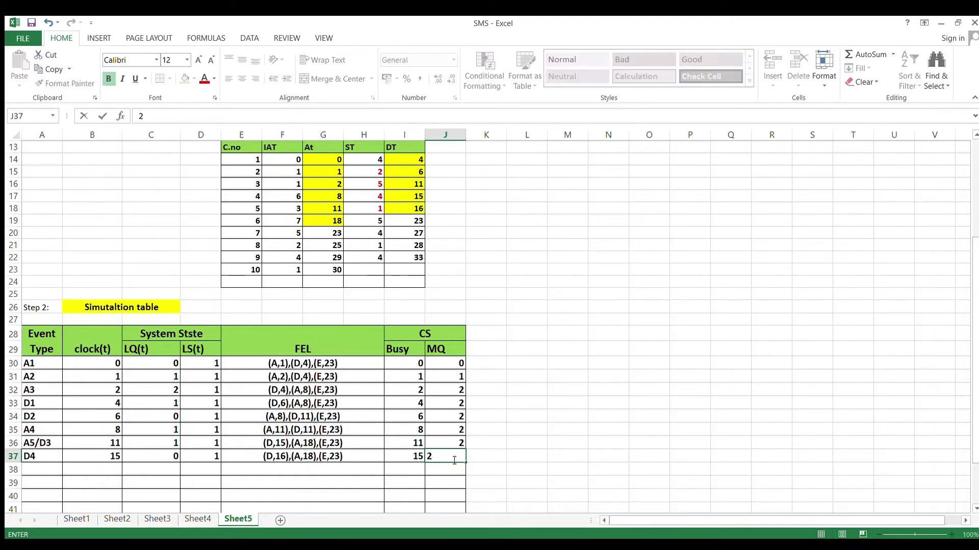
click(297, 466)
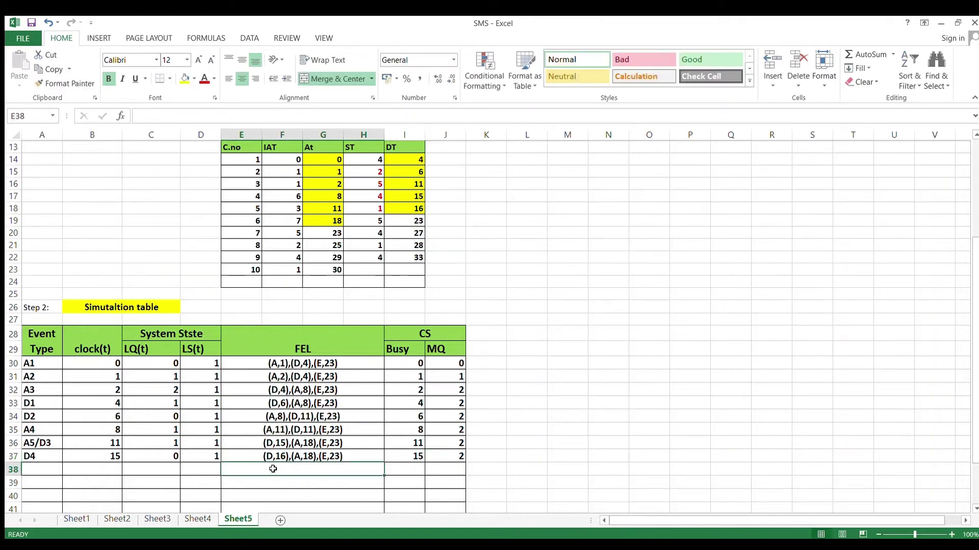
- Enter event type D5 with clock 16, LQ(t) 0 and LS(t) 0 in the simulation table's ninth row
click(110, 471)
text(16)
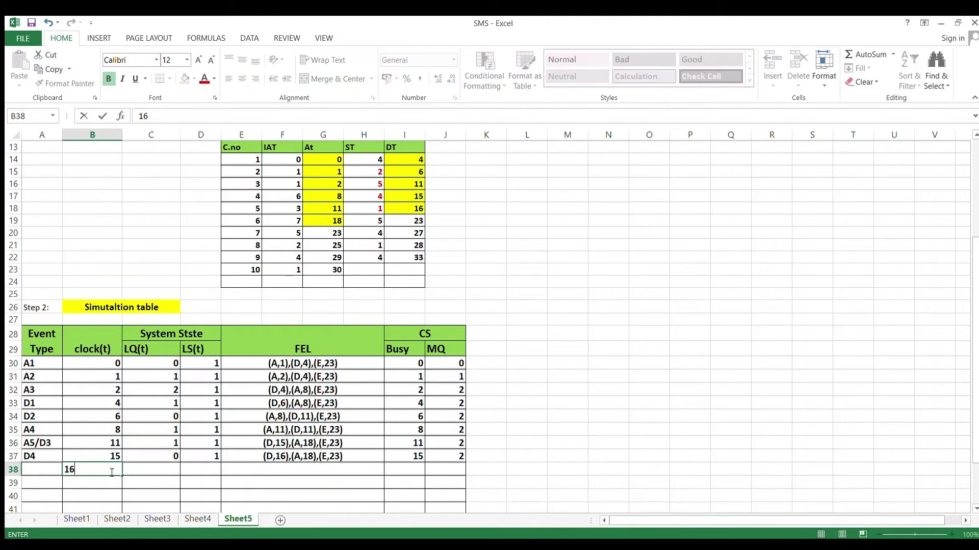
click(51, 473)
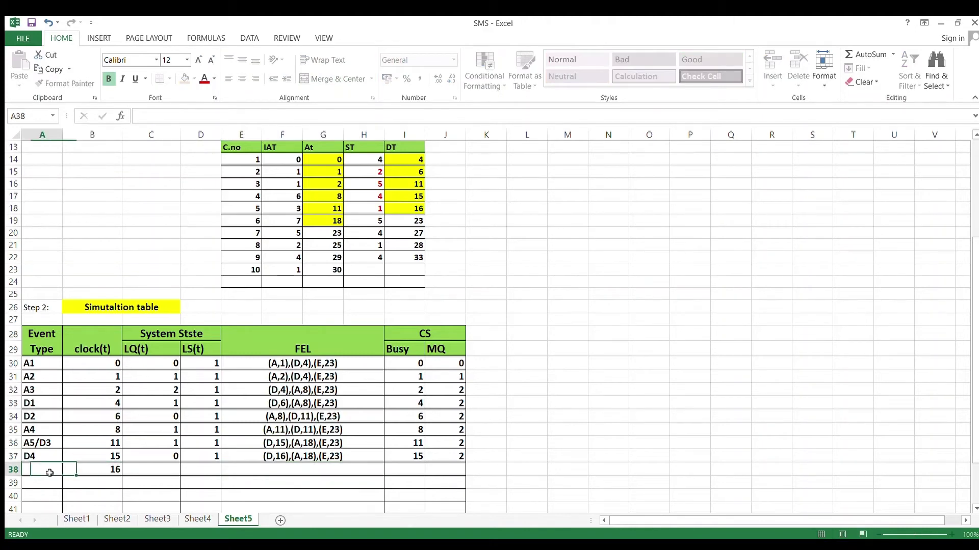
text(D5)
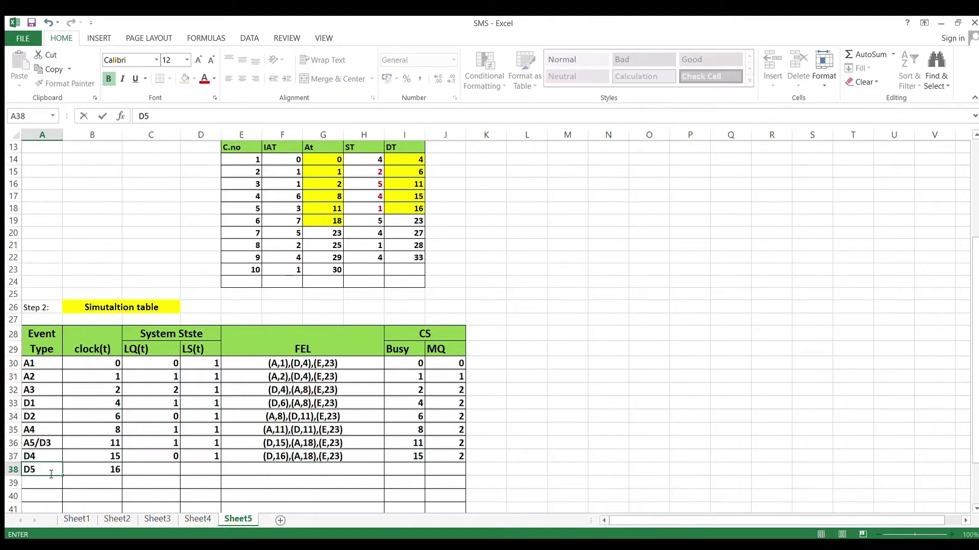
key(Tab)
key(Tab)
text(0)
key(ctrl+Return)
key(Tab)
text(0)
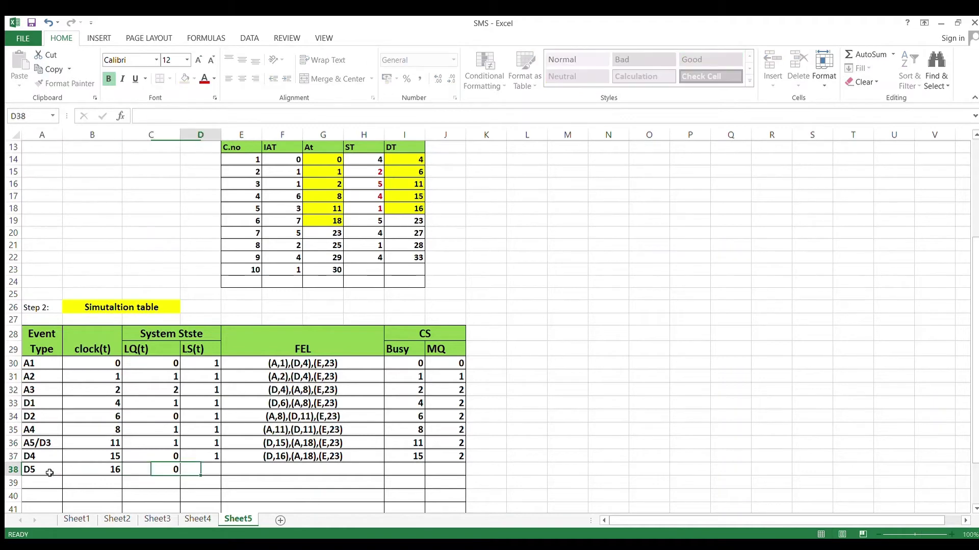
key(Tab)
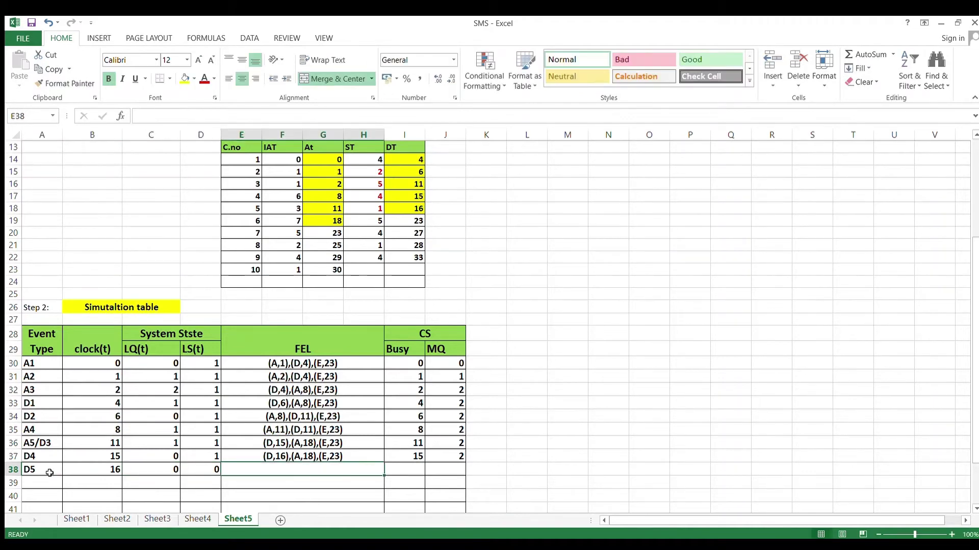
- Fill customer 6's departure time cell yellow and enter the D5 row's future event list as (A,18),(D,23),(E,23)
click(414, 226)
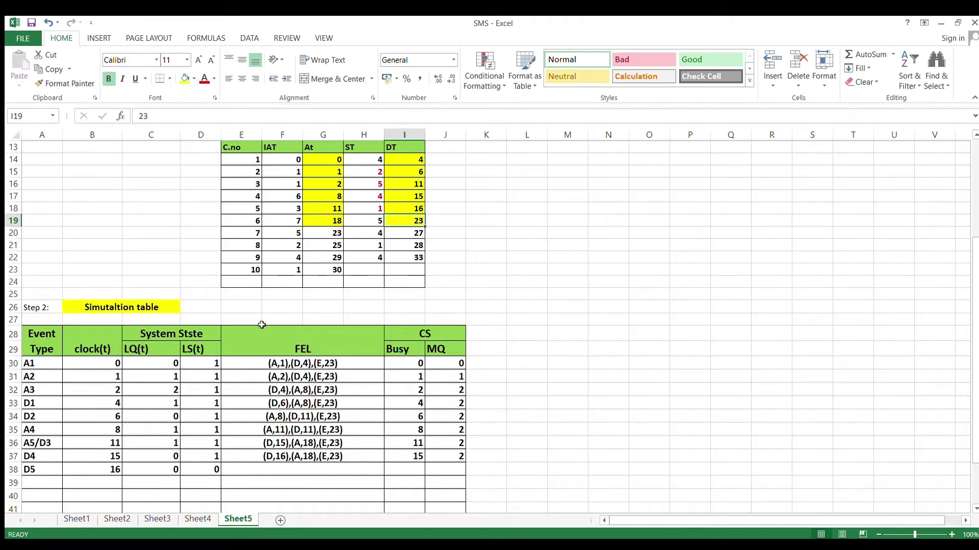
click(279, 469)
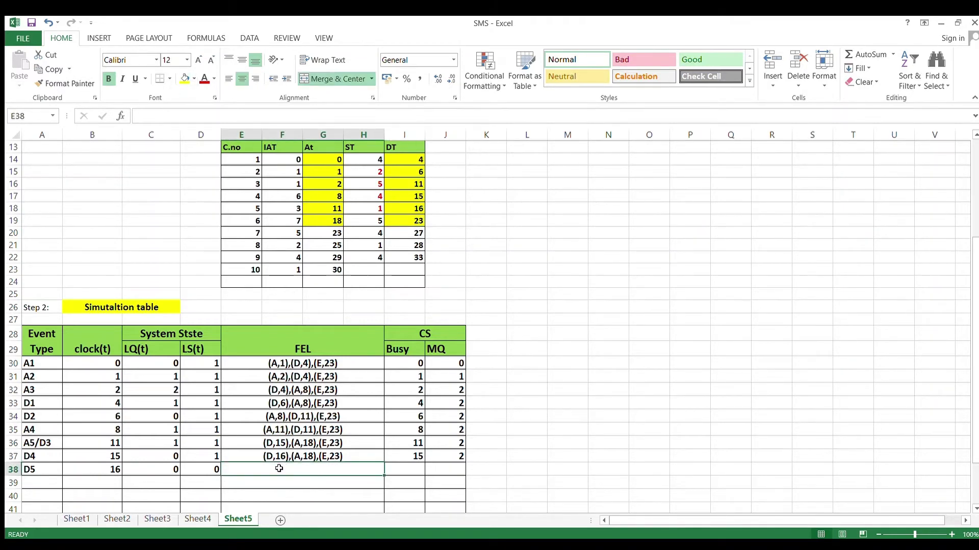
text((A,18)
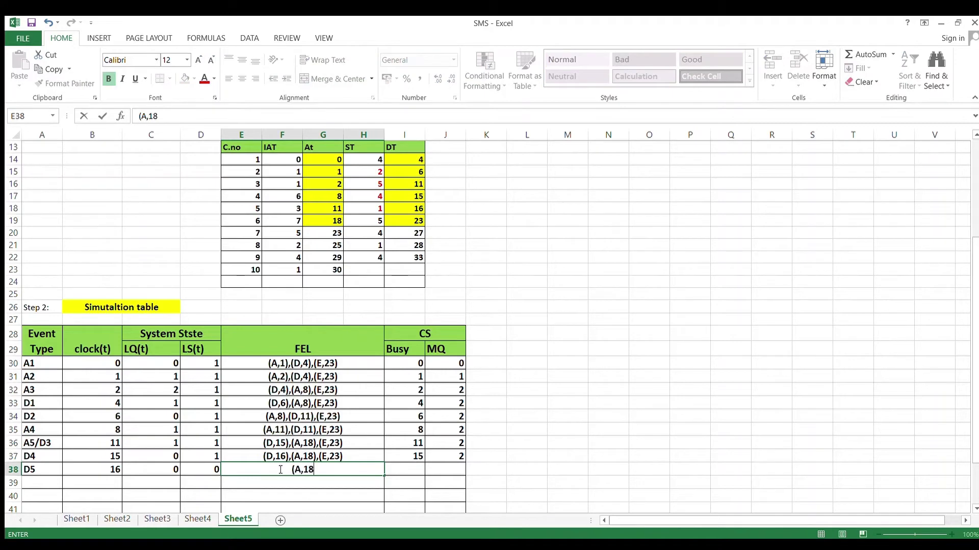
text(),(D,23),(E,23))
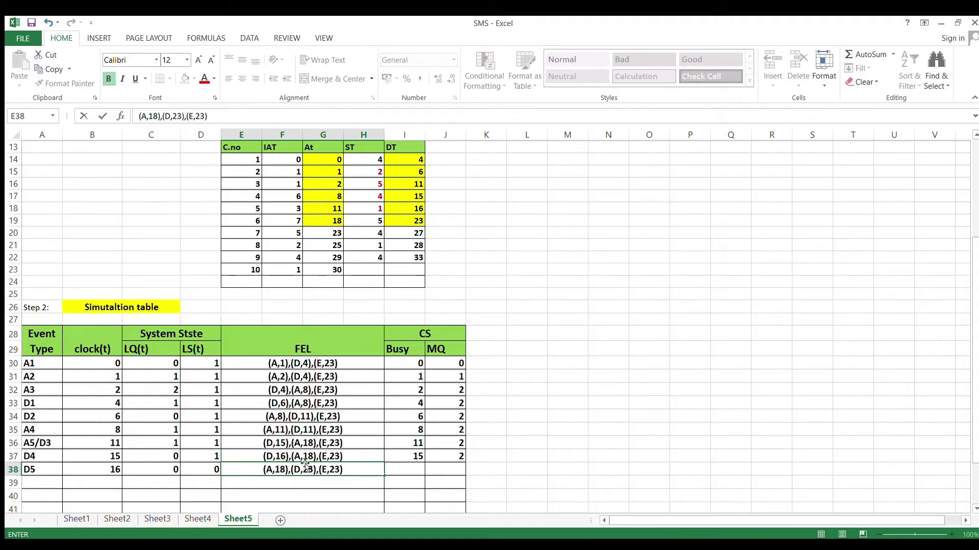
- Compare the D5 row with the A5/D3 row's clock and complete the D5 row with Busy 16 and MQ 2
click(415, 471)
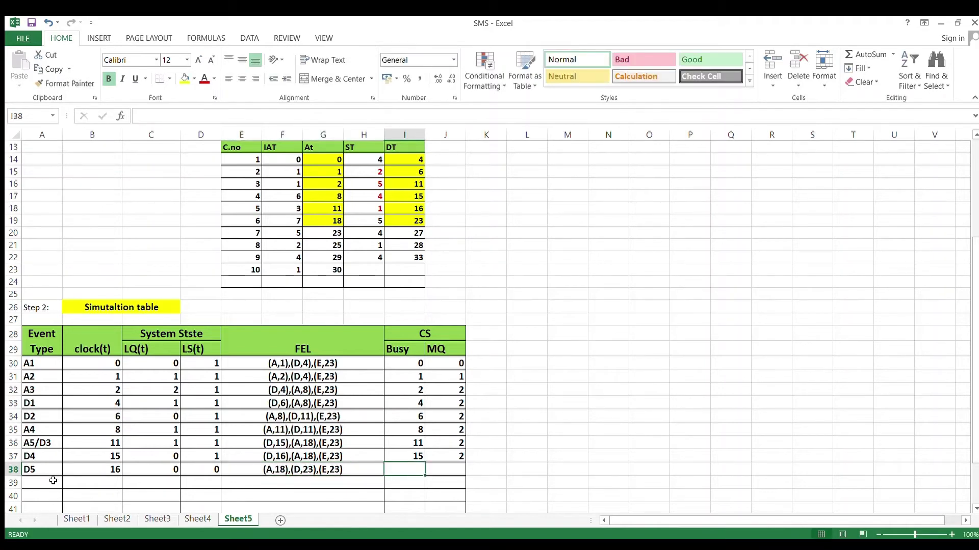
click(37, 470)
click(39, 443)
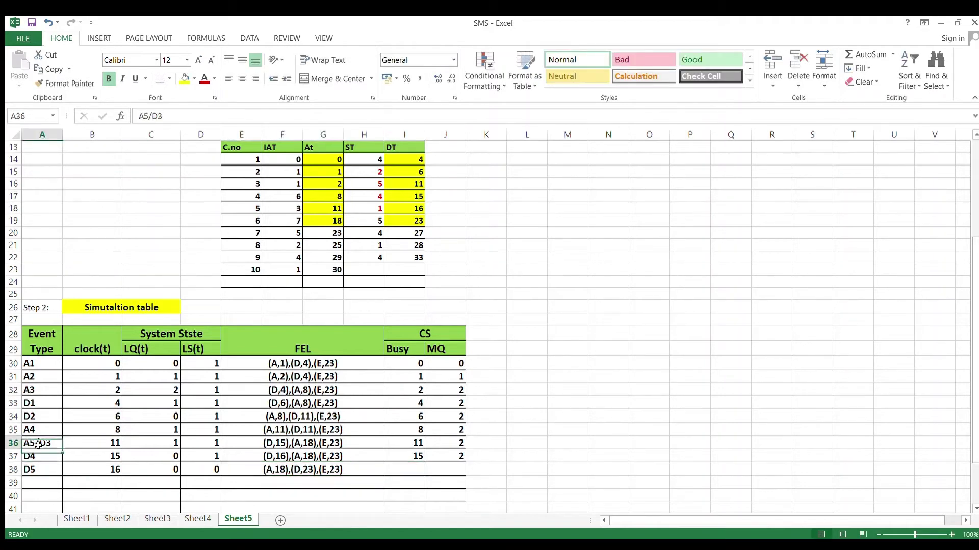
click(109, 445)
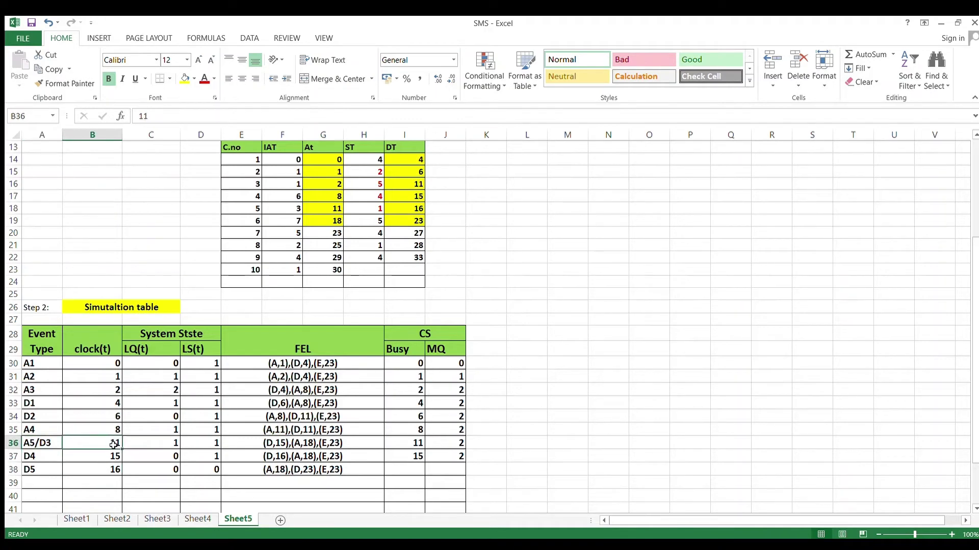
click(418, 474)
text(16)
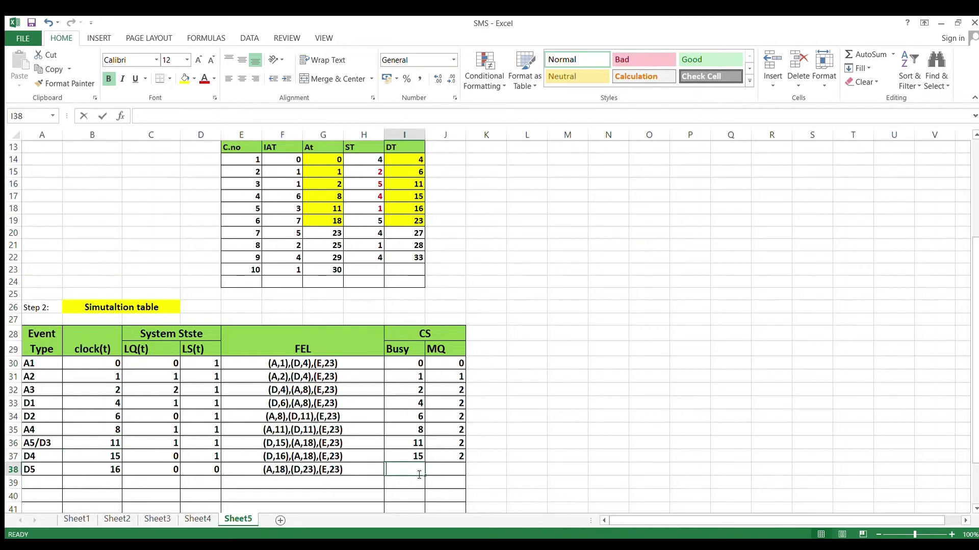
key(Tab)
text(2)
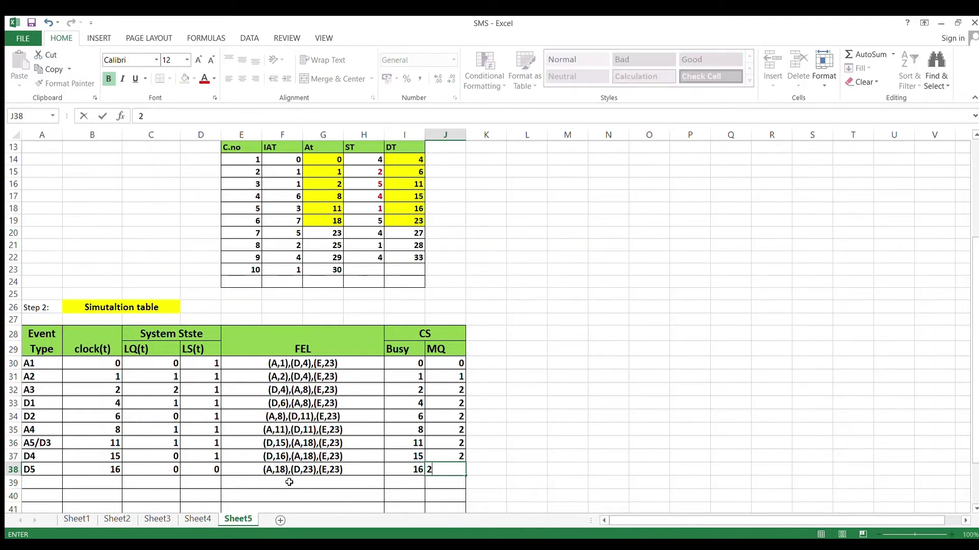
click(246, 482)
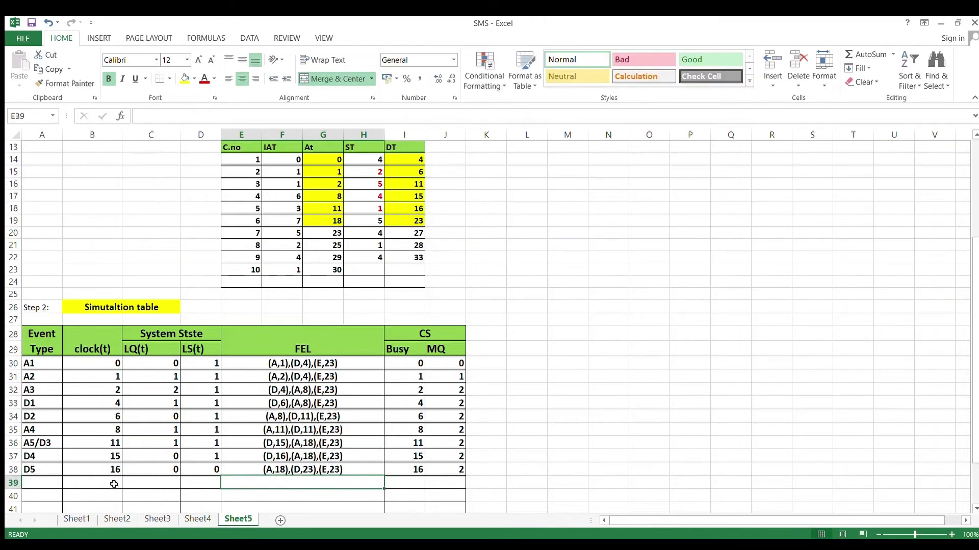
- Enter event type A6 with clock 18, LQ(t) 0 and LS(t) 1 in the simulation table's tenth row
click(113, 484)
text(18)
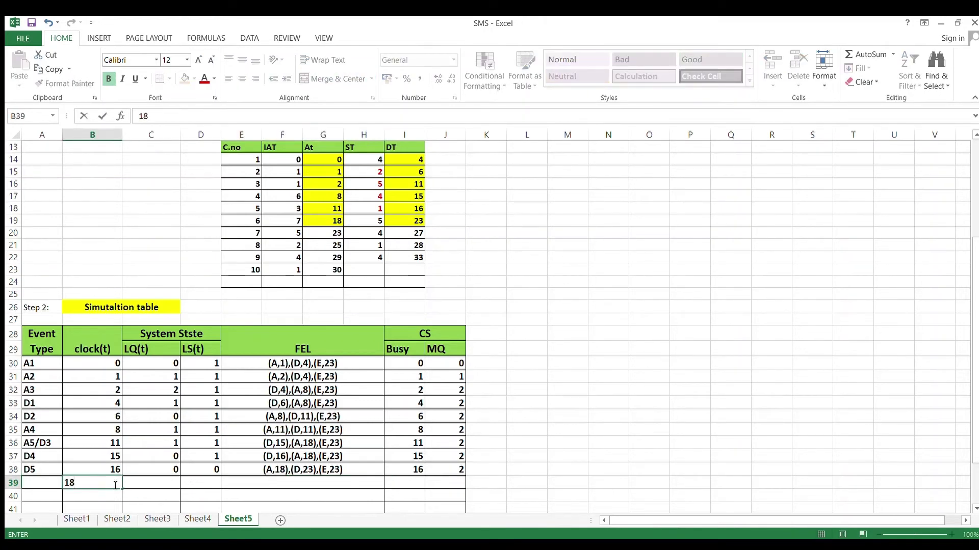
click(43, 484)
text(A6)
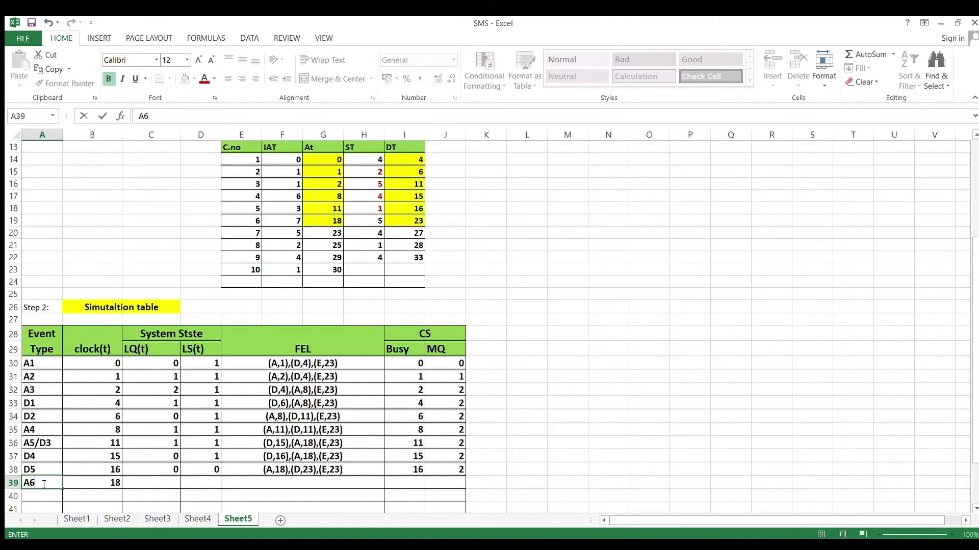
key(Tab)
key(Tab)
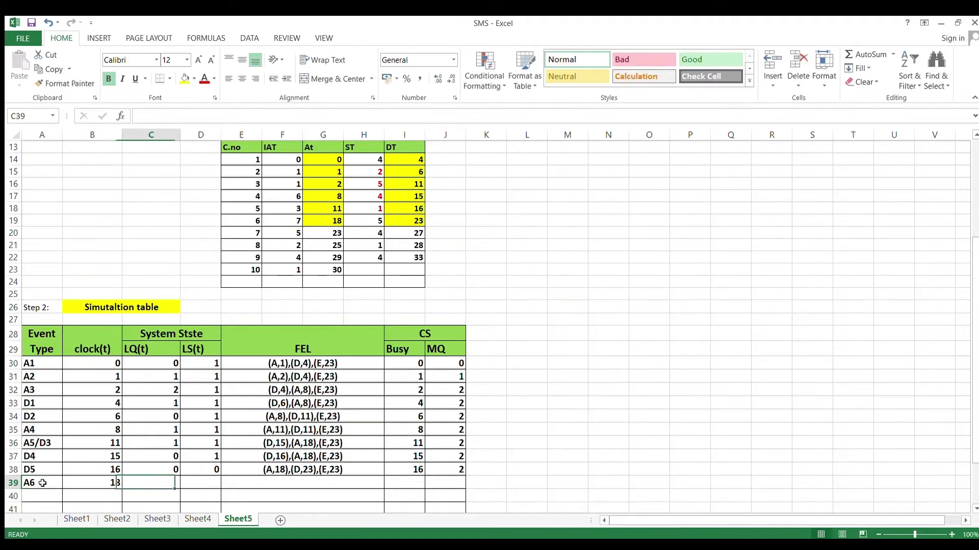
text(0)
key(Tab)
text(1)
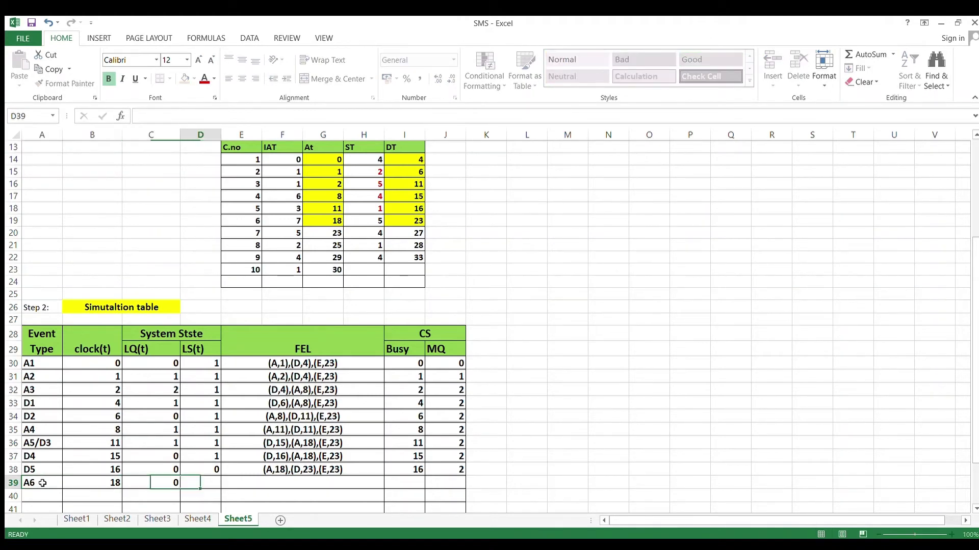
key(Tab)
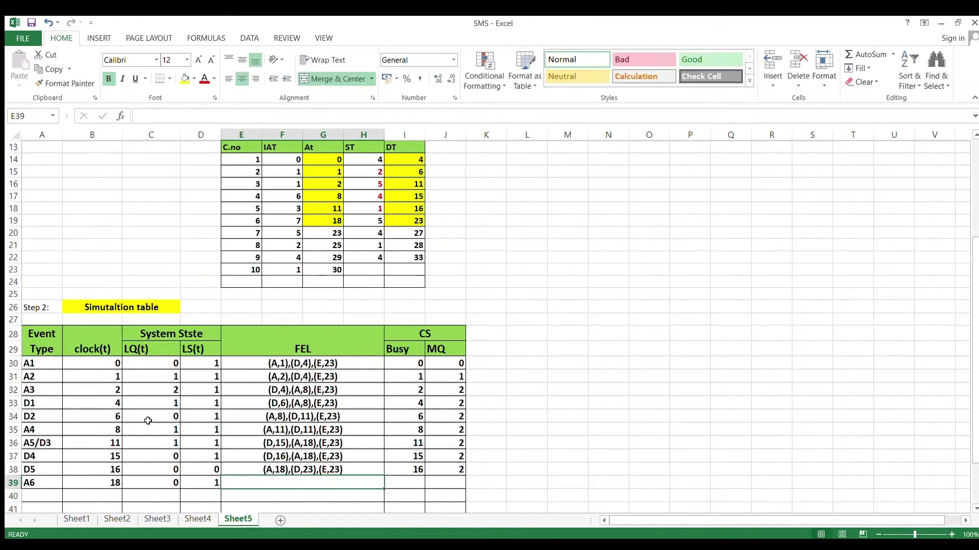
- Fill customer 7's arrival time cell yellow and enter the A6 row's future event list as (A,23),(D,23),(E,23)
click(333, 233)
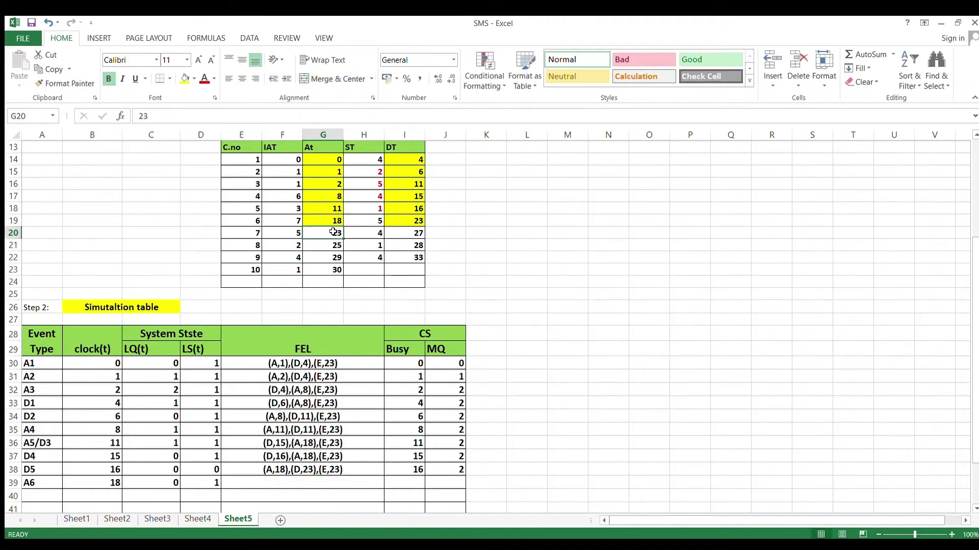
click(181, 79)
click(289, 483)
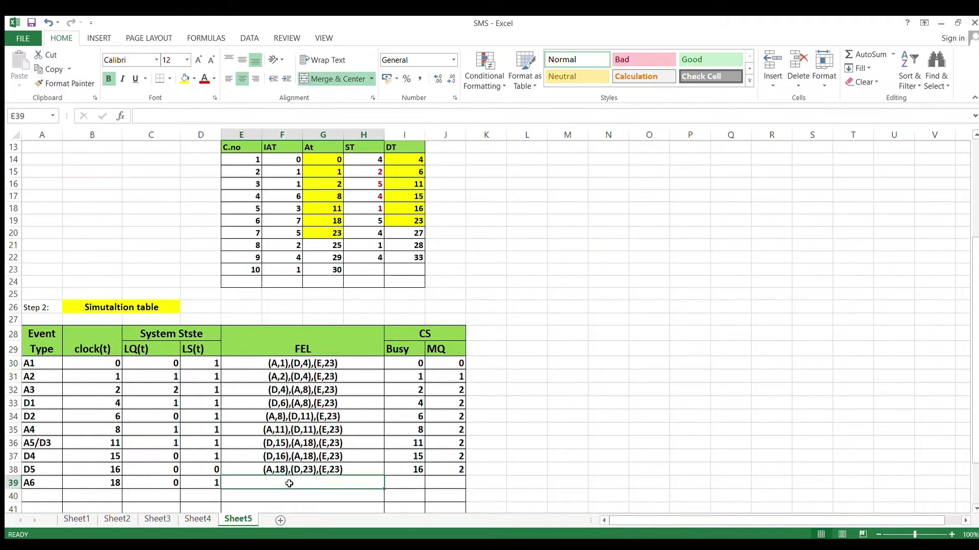
text((A,23)
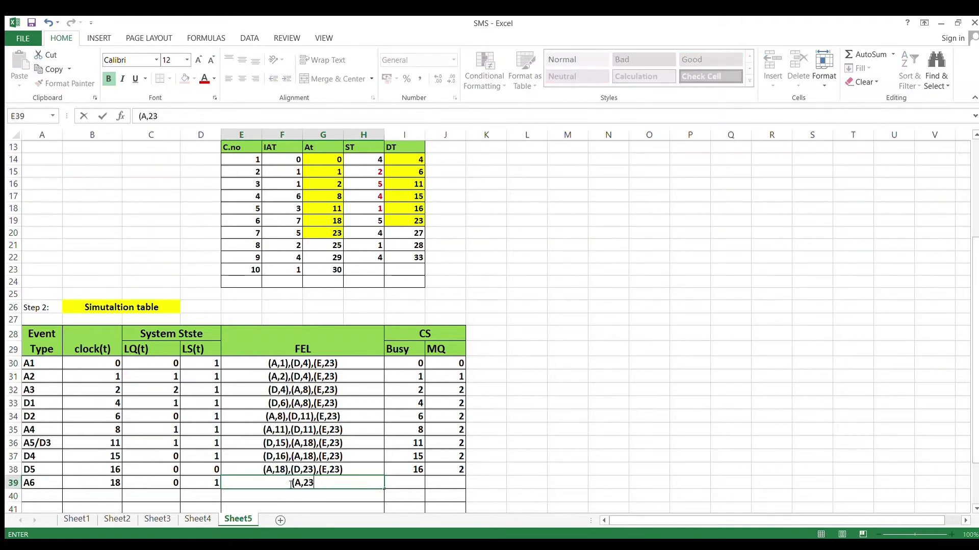
text(),(D,23),)
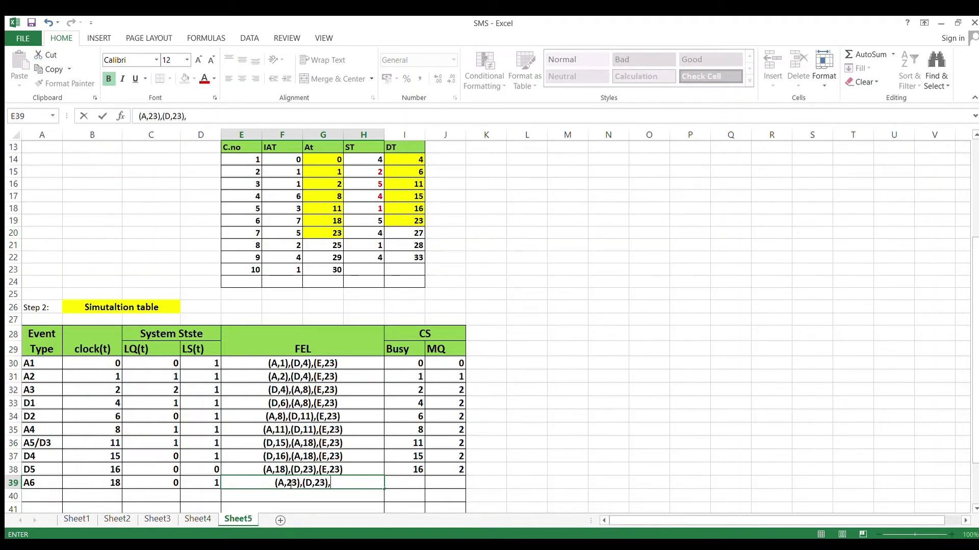
text((E)
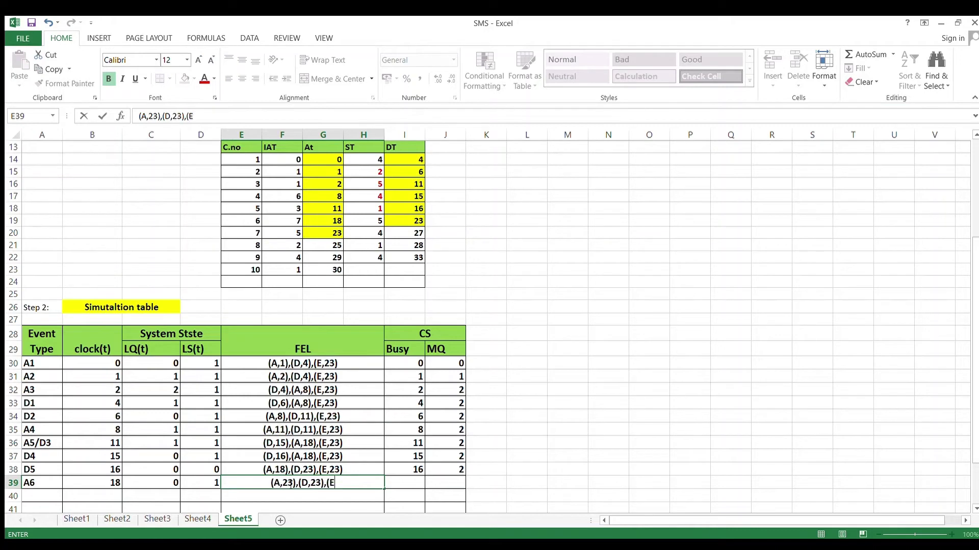
text(,23))
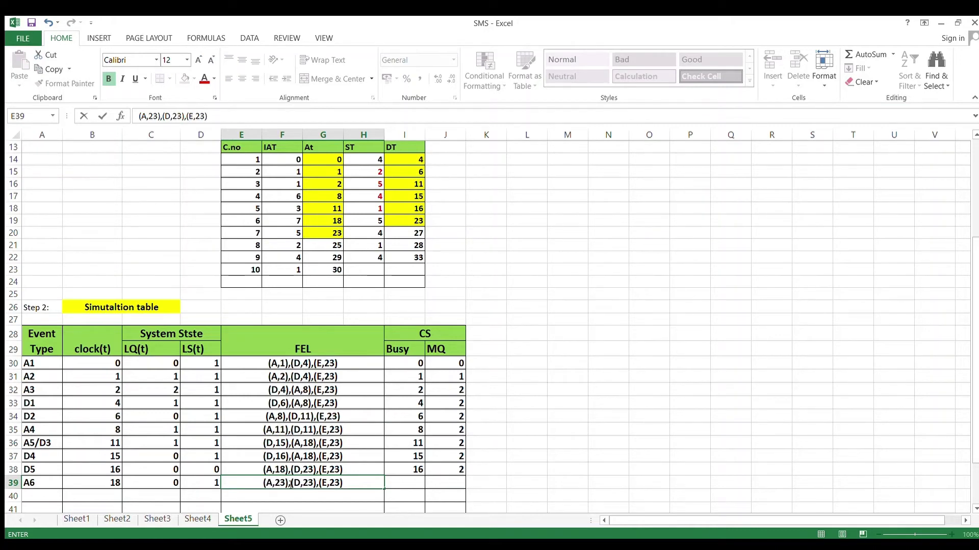
- Complete the A6 row's cumulative statistics with Busy 16 and MQ 2
key(Tab)
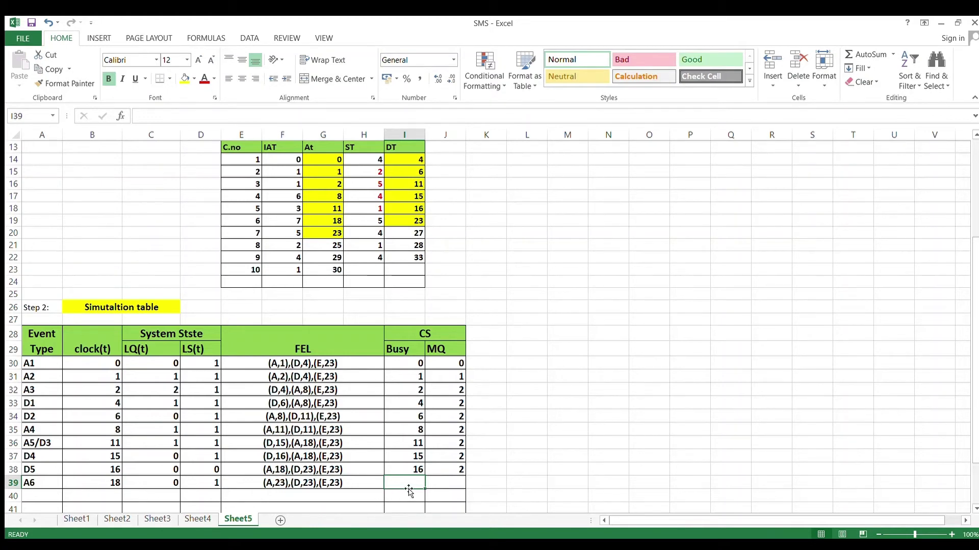
click(39, 490)
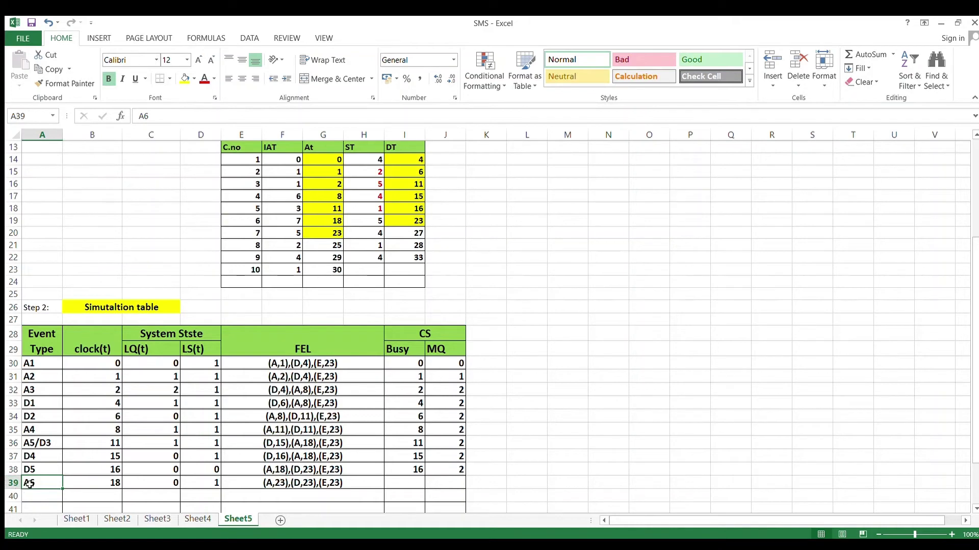
click(416, 484)
text(16)
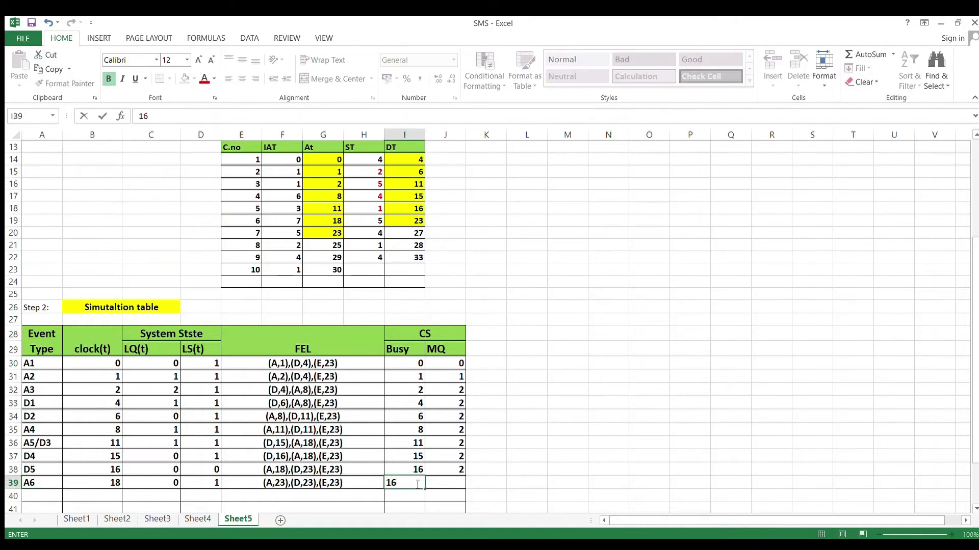
key(Tab)
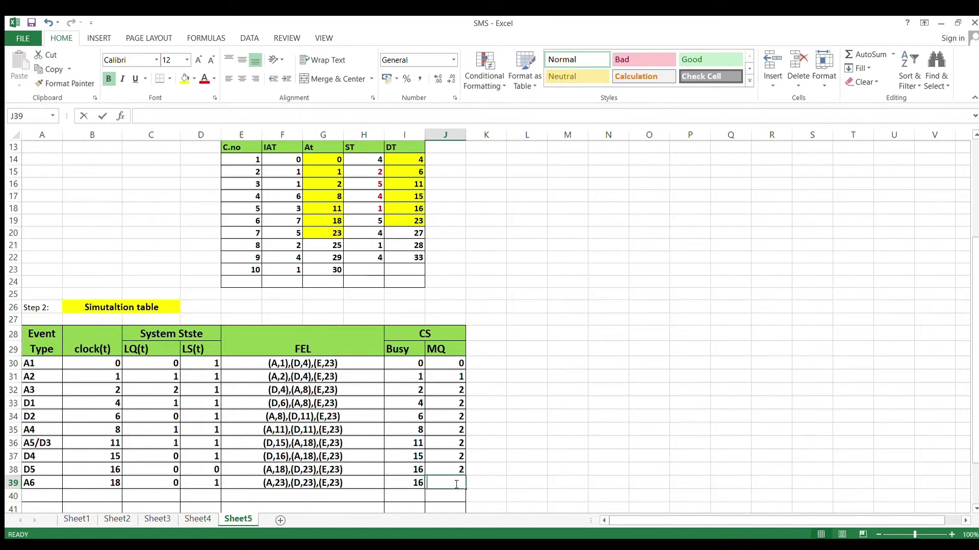
text(2)
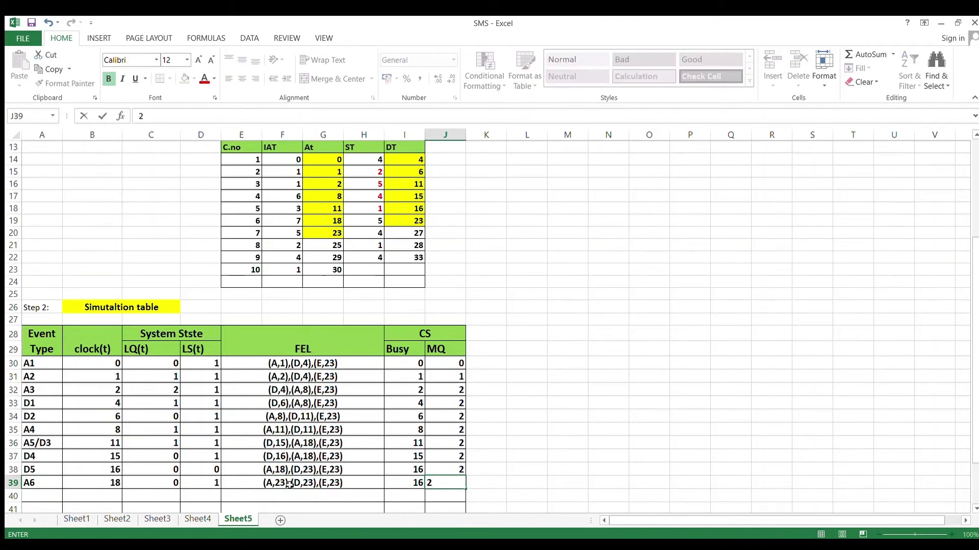
- Enter event type A7/D6 with clock 23, LQ(t) 0 and LS(t) 1 in the simulation table's eleventh row
click(112, 495)
text(23)
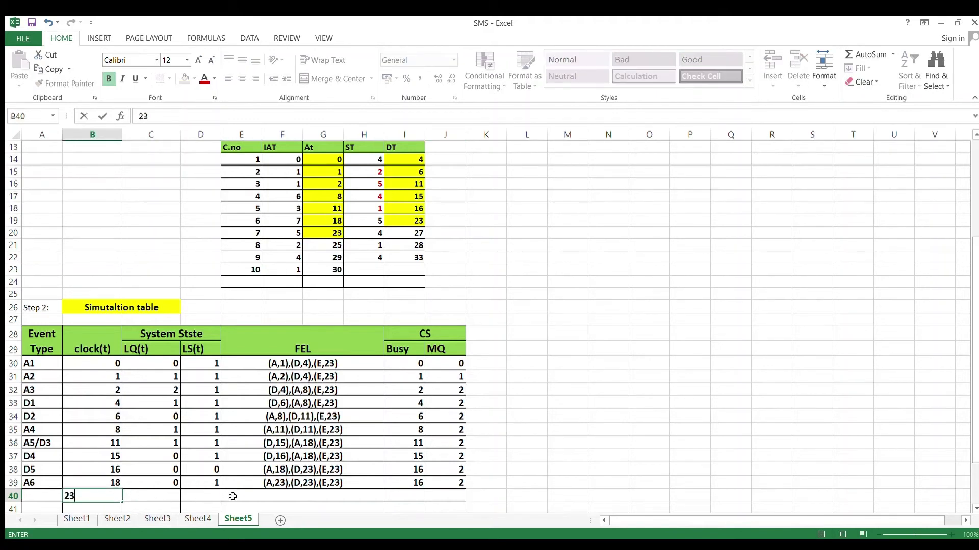
click(41, 497)
text(A)
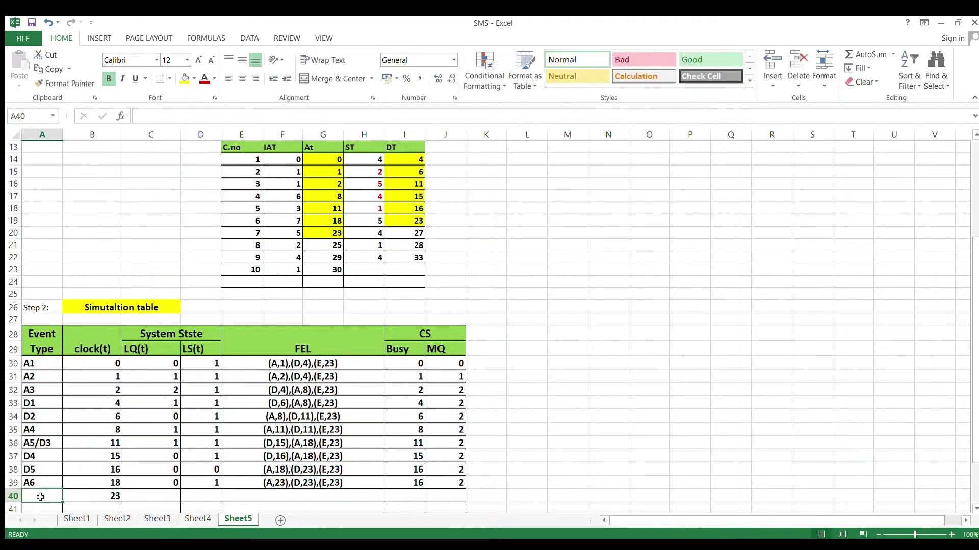
text(7/D6)
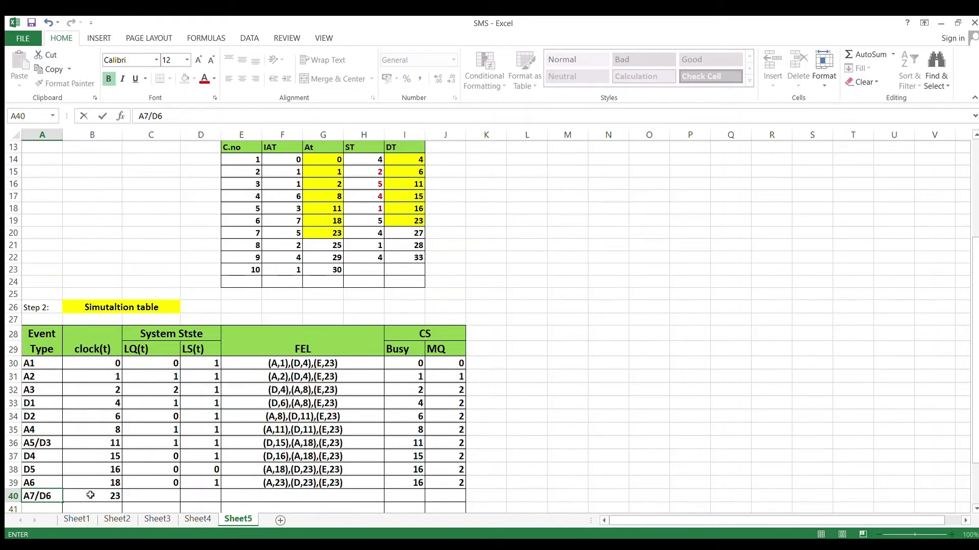
click(167, 493)
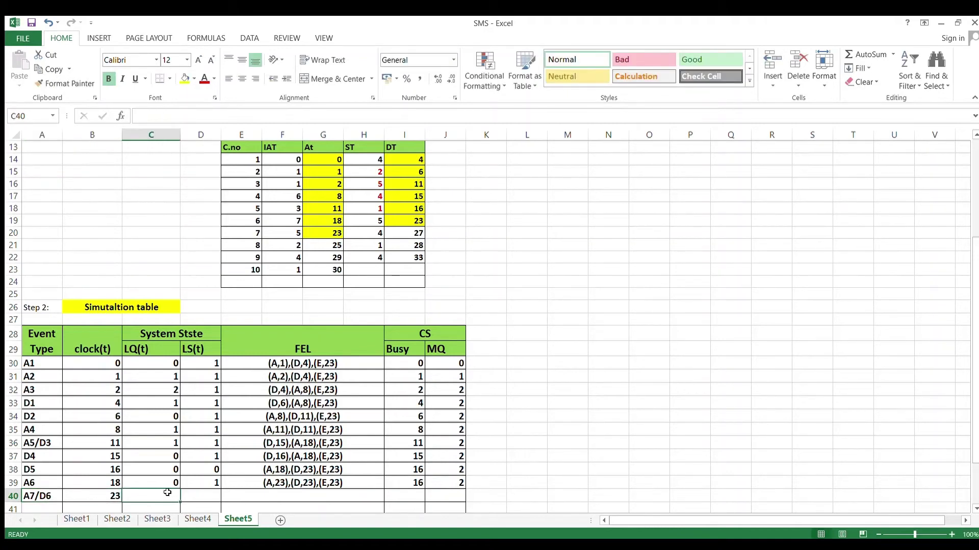
text(0)
key(Tab)
text(1)
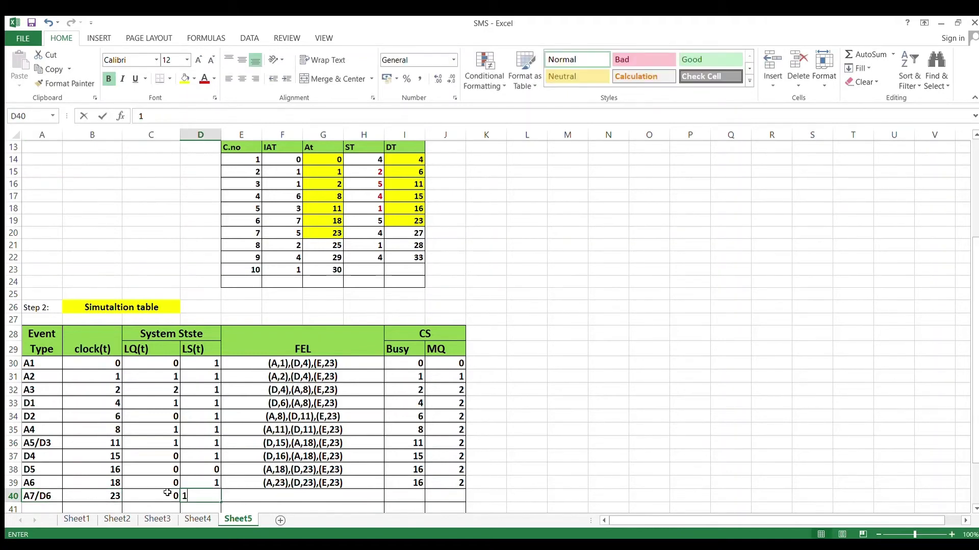
key(Tab)
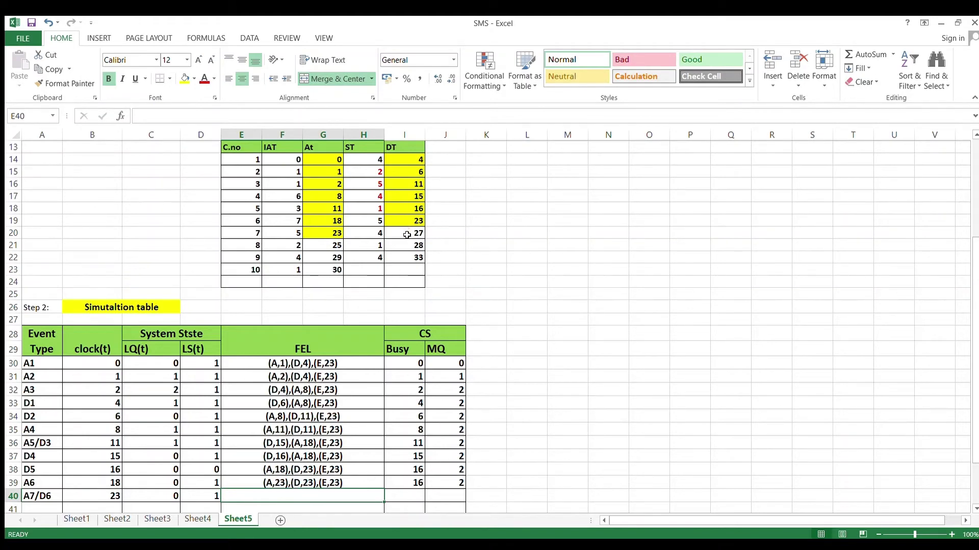
- Fill customer 8's arrival time cell and customer 7's departure time cell yellow in the Step 1 table
click(330, 245)
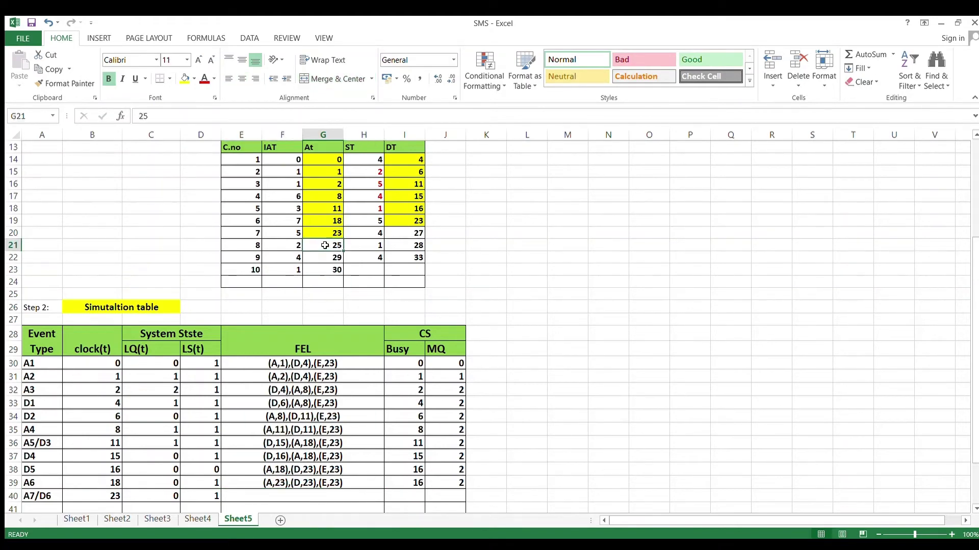
click(185, 79)
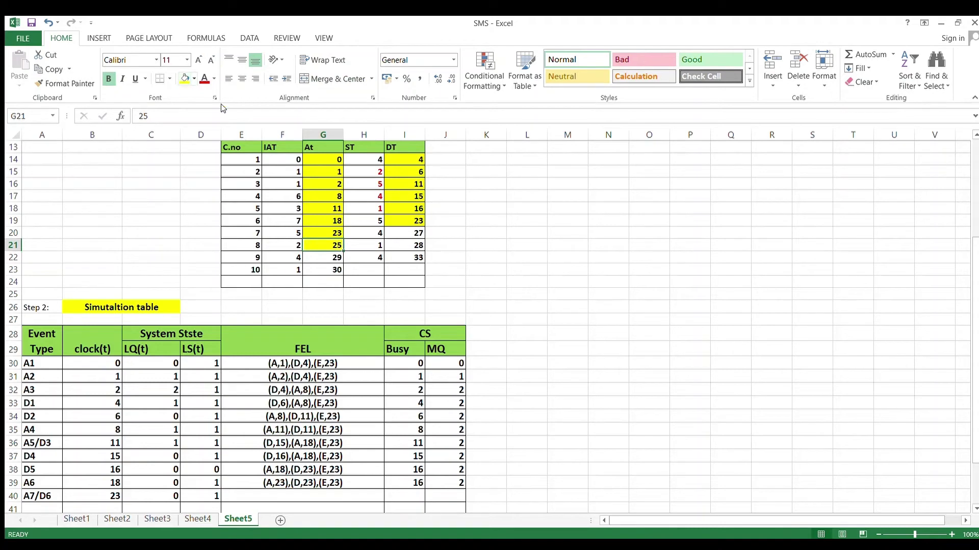
click(416, 231)
click(185, 78)
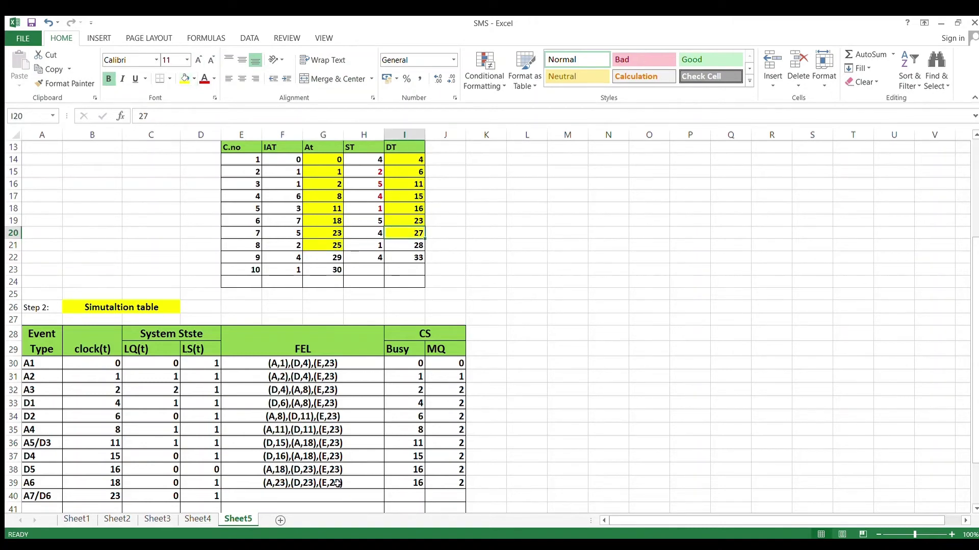
- Enter the A7/D6 row's future event list as (A,25),(D,27),(E,23)
click(280, 499)
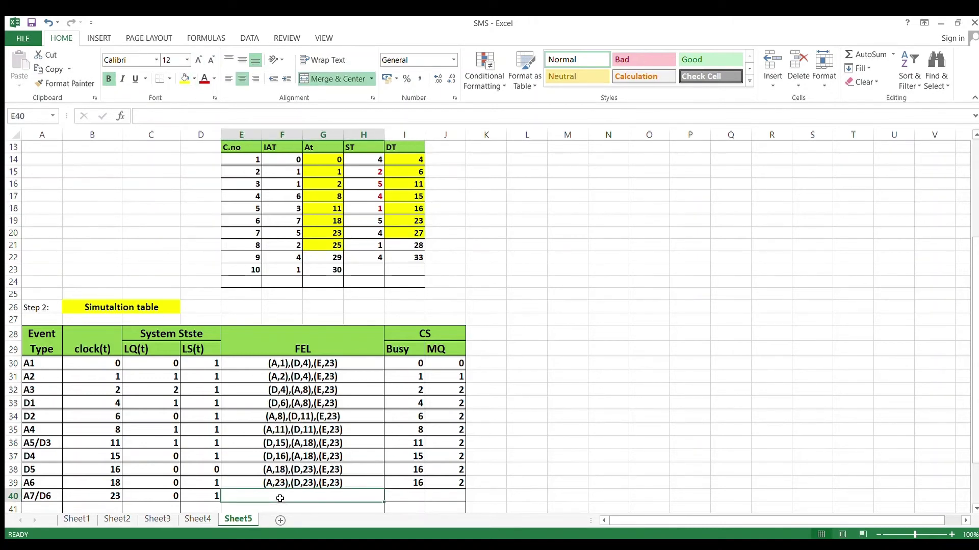
text((A,25)
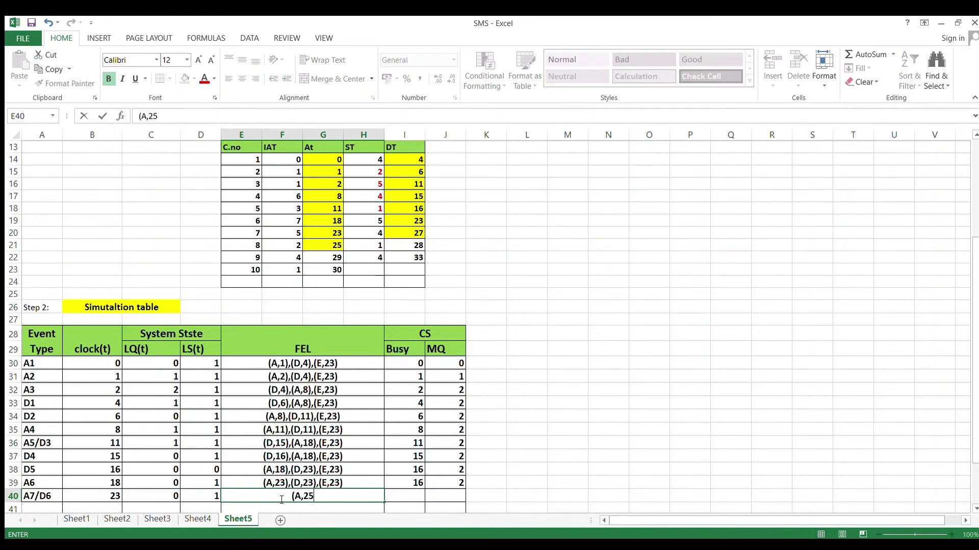
text(),(D,27),)
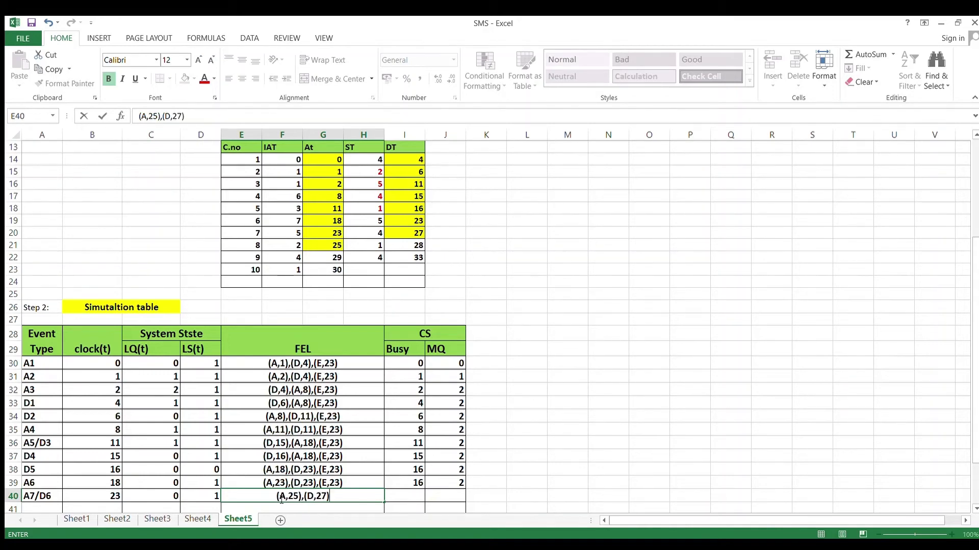
text((E)
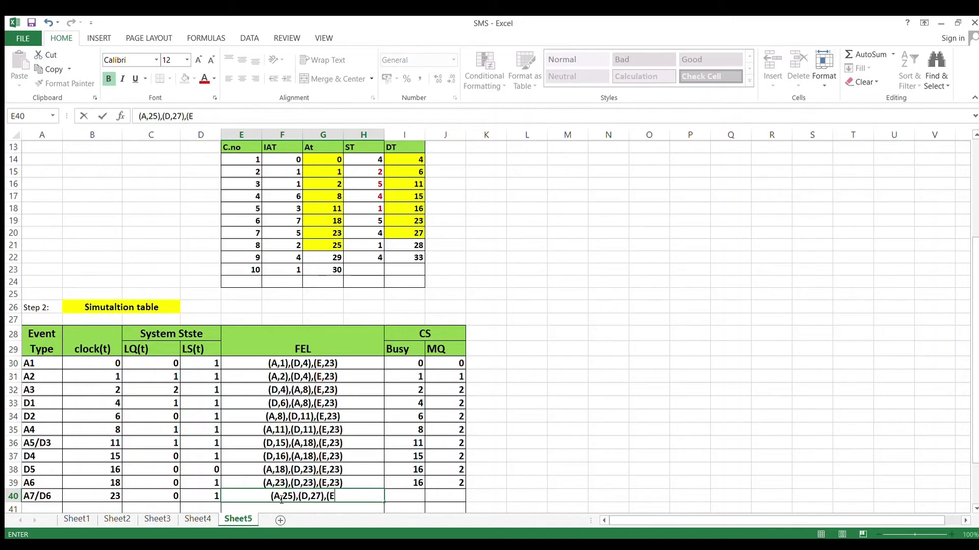
text(,23))
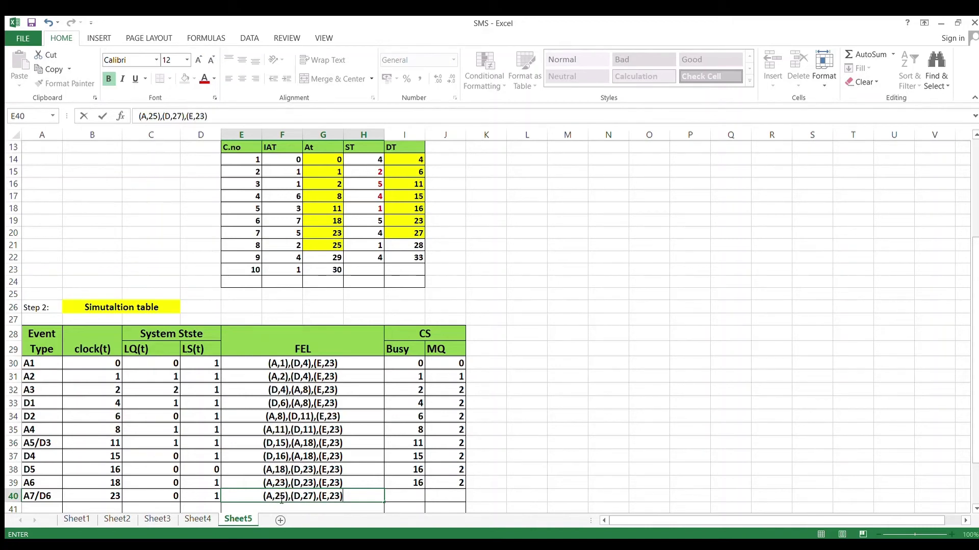
- Compare the A7/D6 row's clock with the A6 row's and complete the A7/D6 row with Busy 21 and MQ 2
click(404, 496)
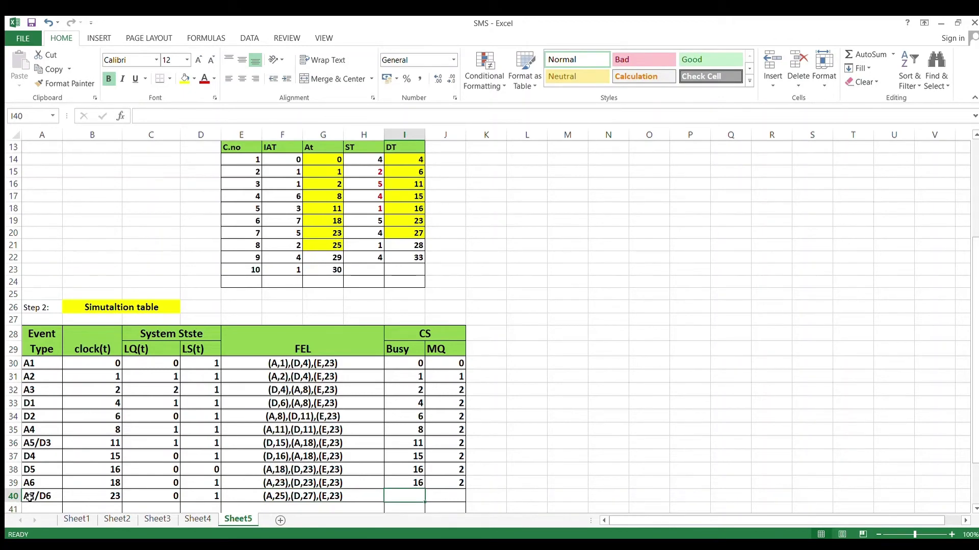
click(29, 497)
click(39, 482)
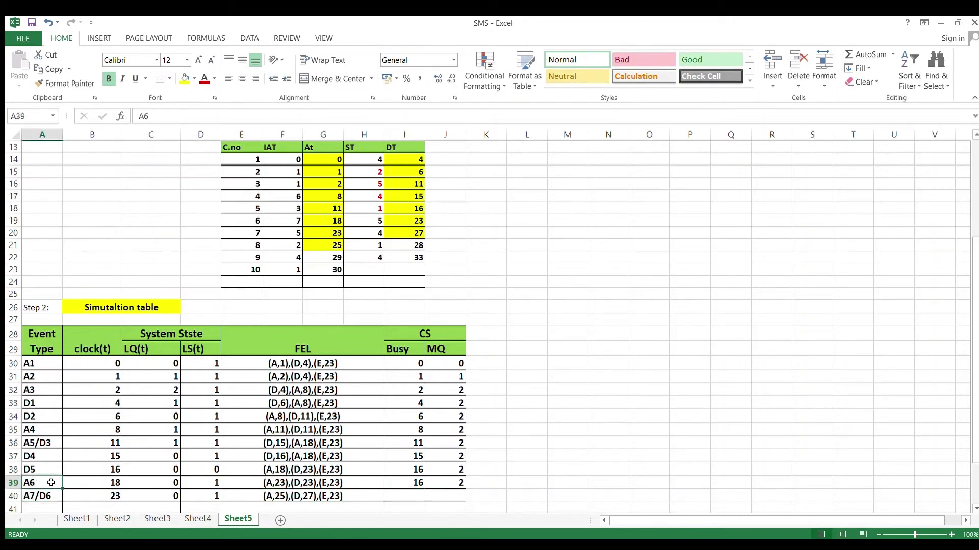
click(102, 497)
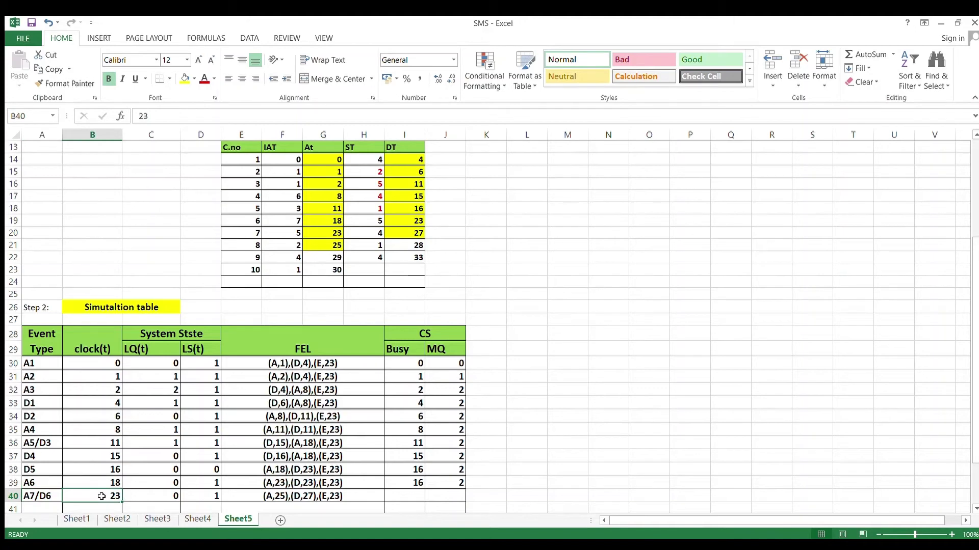
click(108, 482)
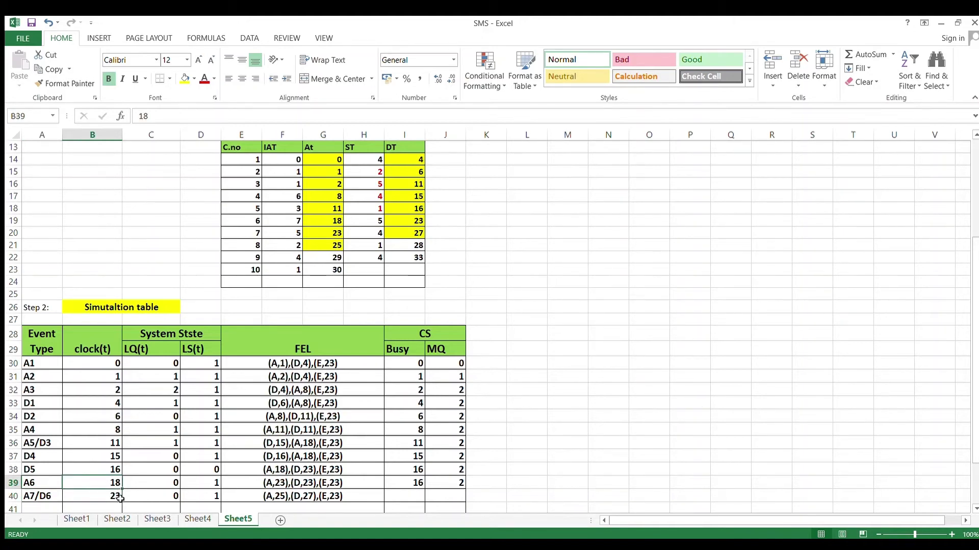
click(116, 500)
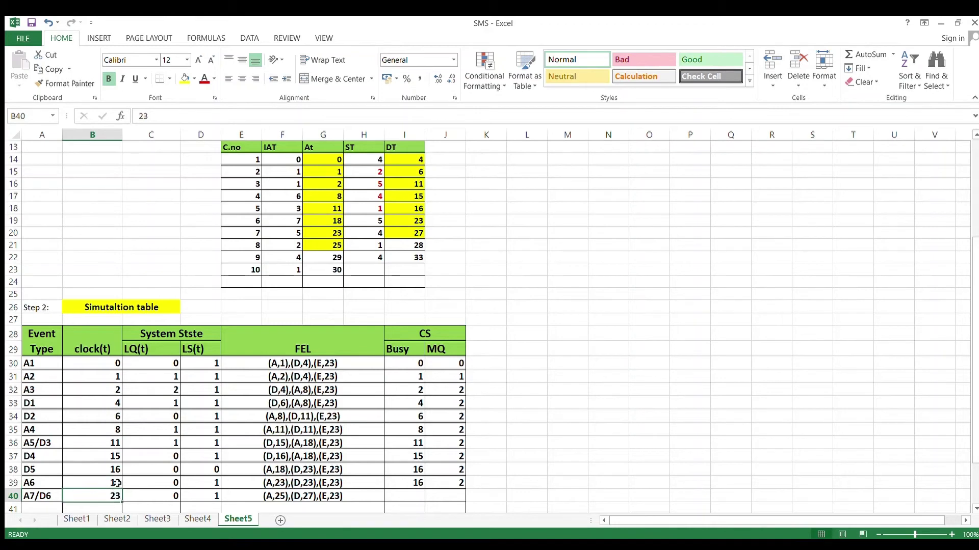
click(414, 484)
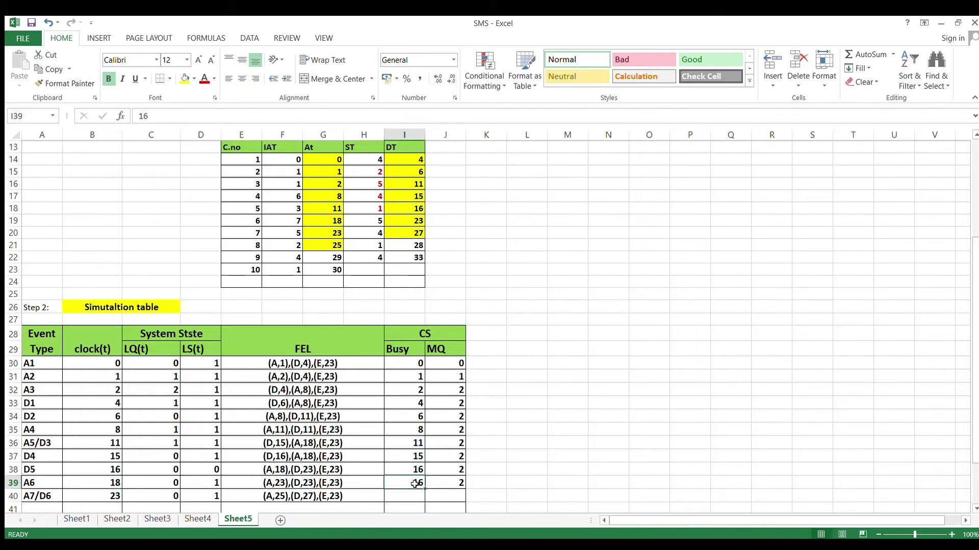
click(415, 500)
text(21)
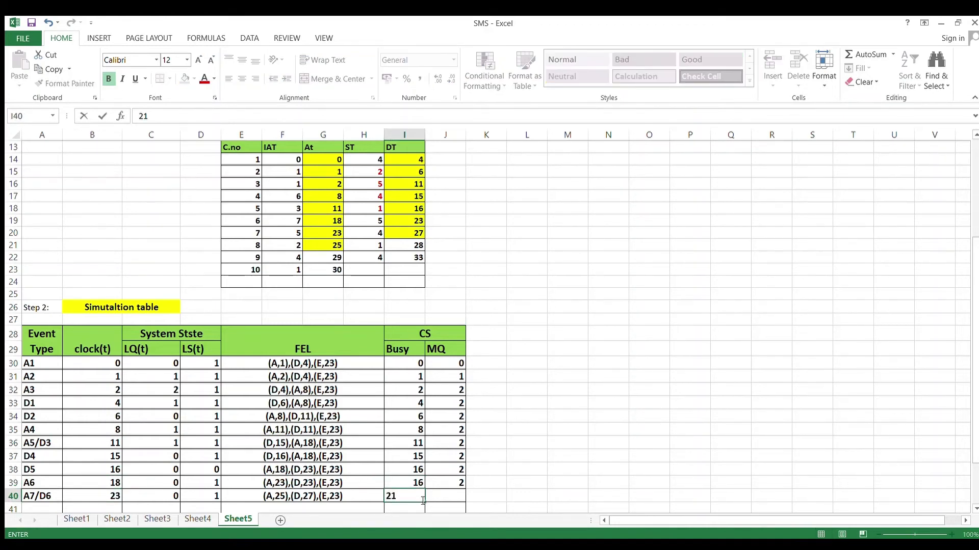
click(445, 498)
text(2)
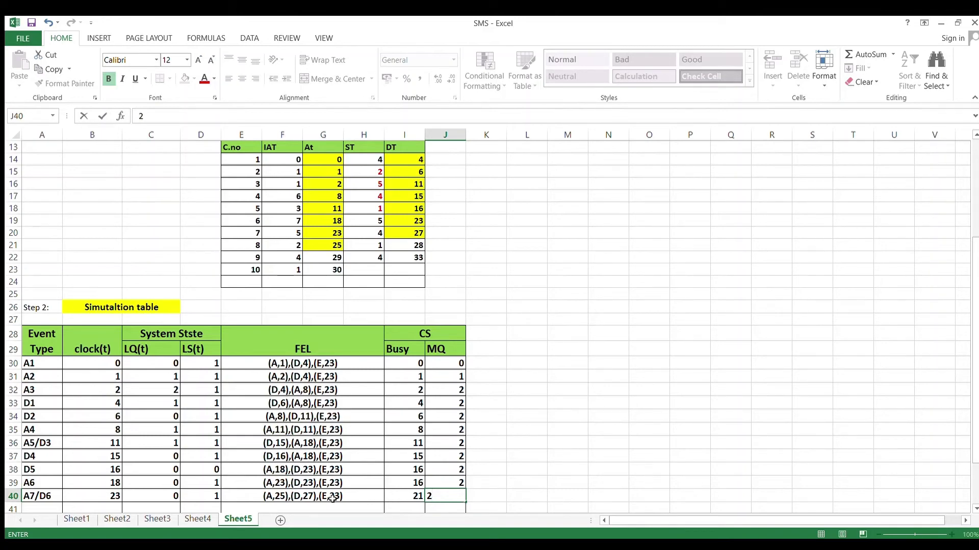
click(765, 470)
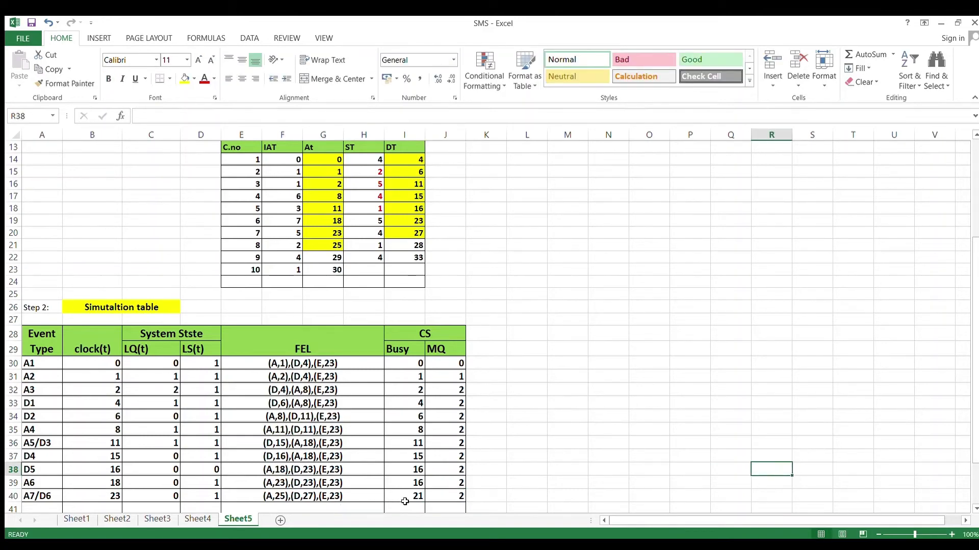
click(404, 499)
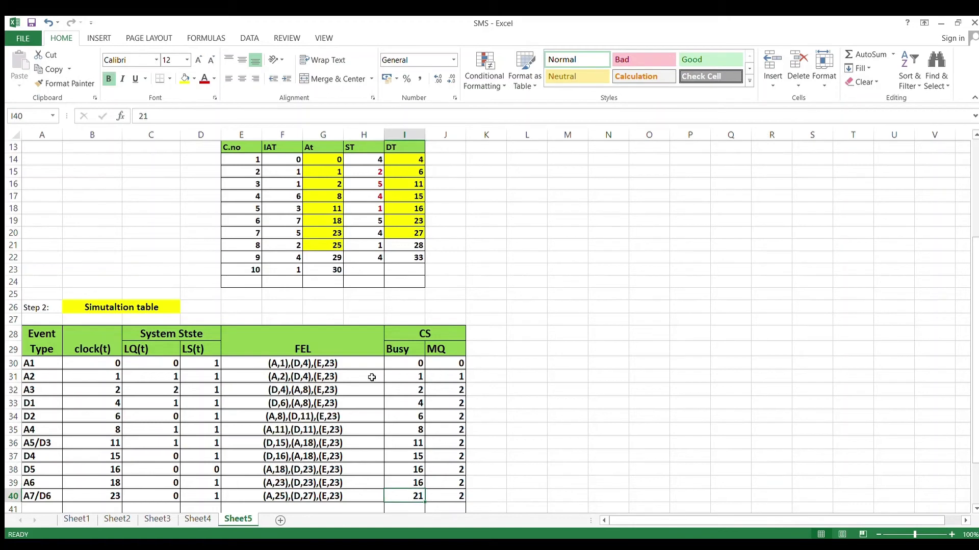
- Fill the Busy 21 and MQ 2 cells in the A7/D6 row yellow
click(180, 80)
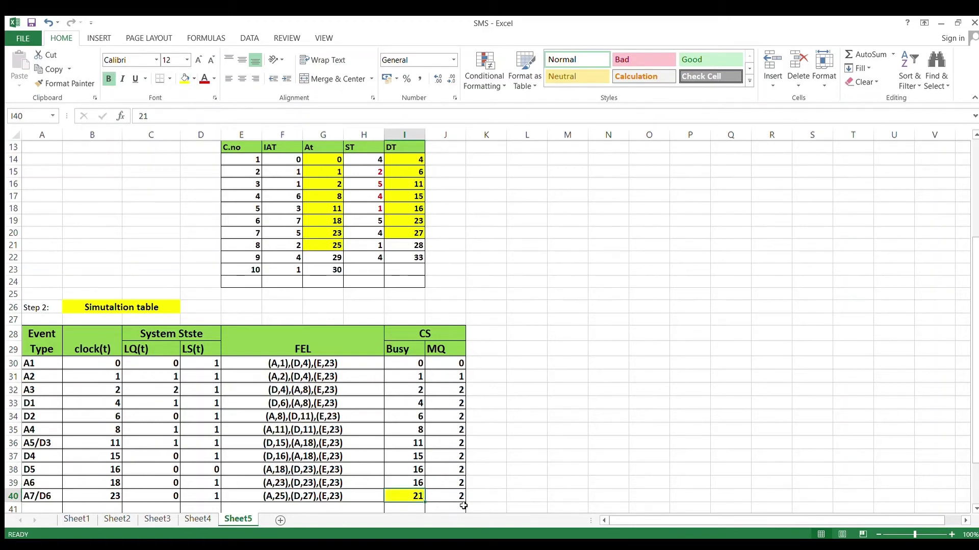
click(459, 499)
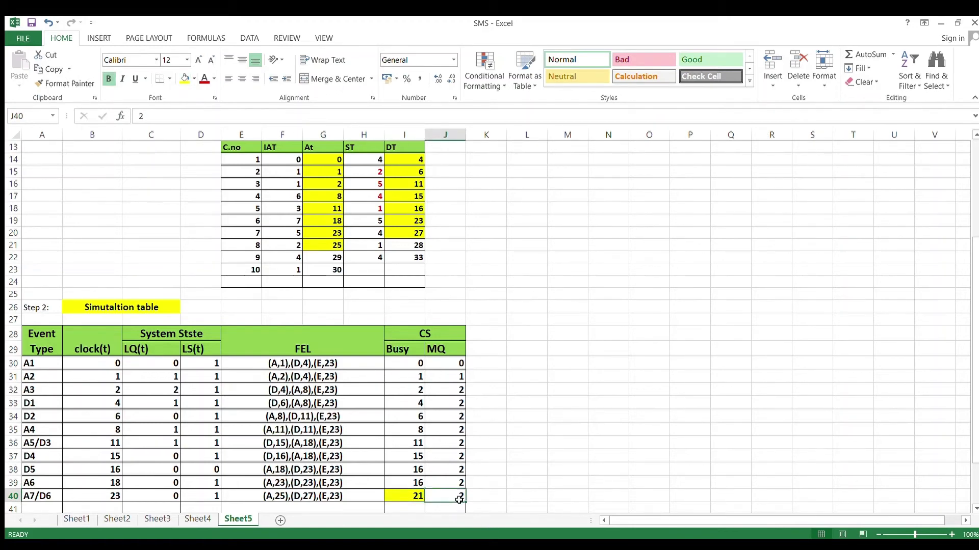
click(184, 81)
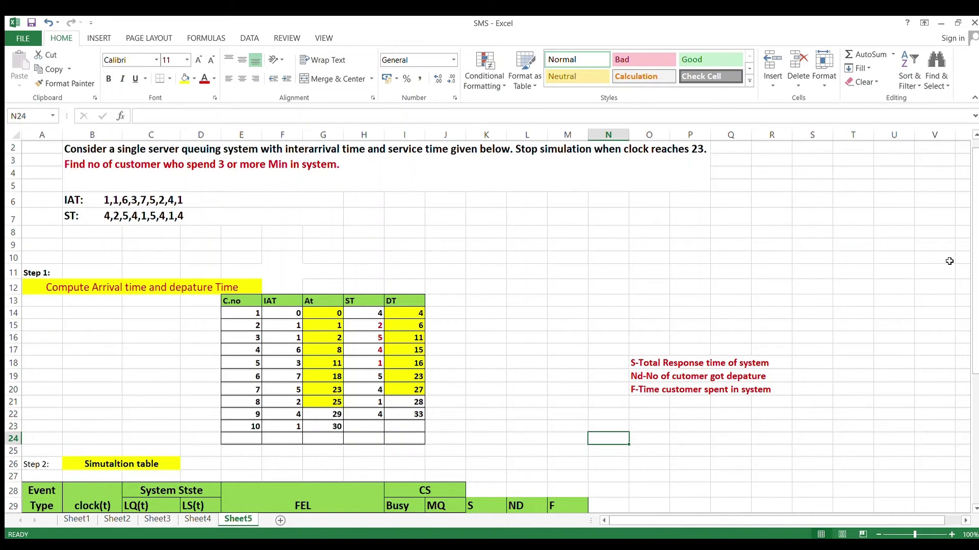
- Enter 0 for S, ND and F in the simulation table's A1 row
drag(973, 247, 973, 288)
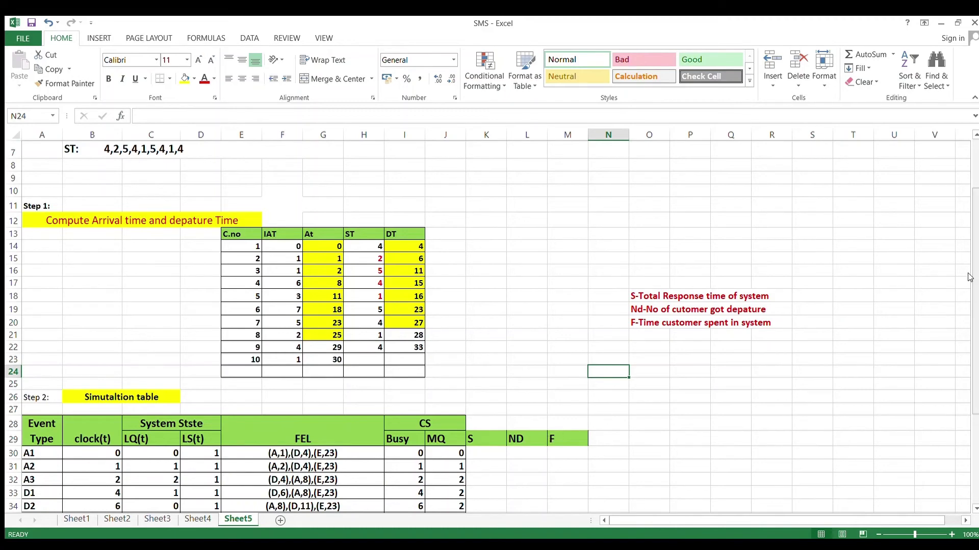
scroll(529, 372, down, 2)
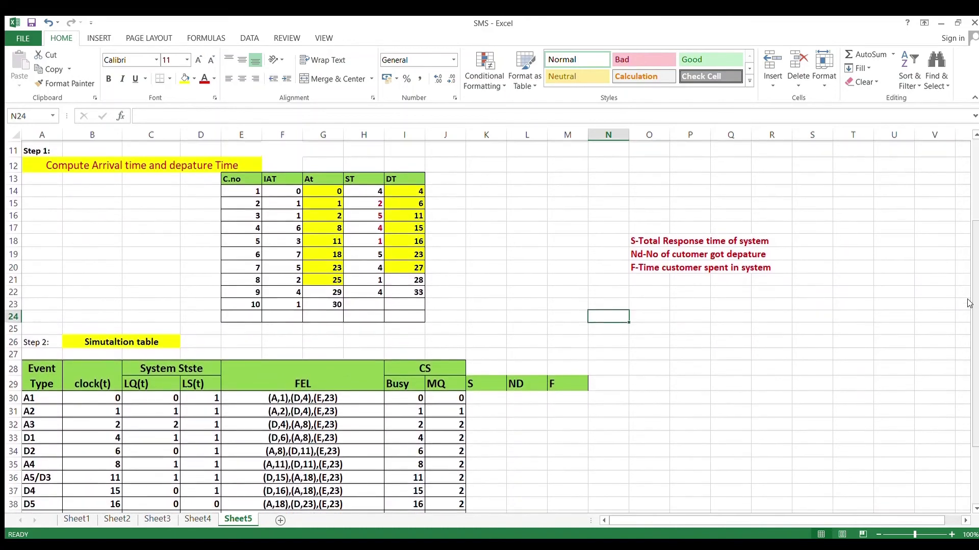
click(486, 399)
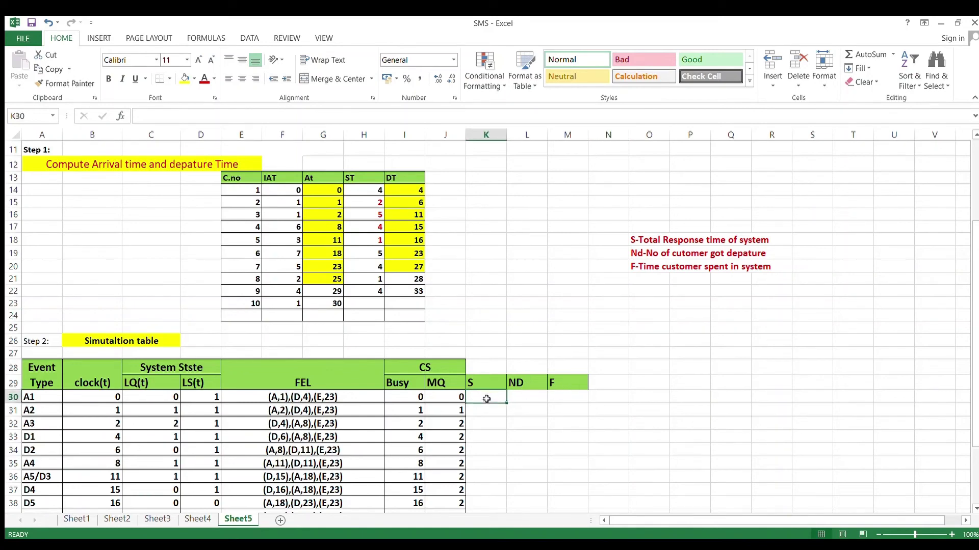
text(0)
key(Tab)
text(0)
key(Tab)
text(0)
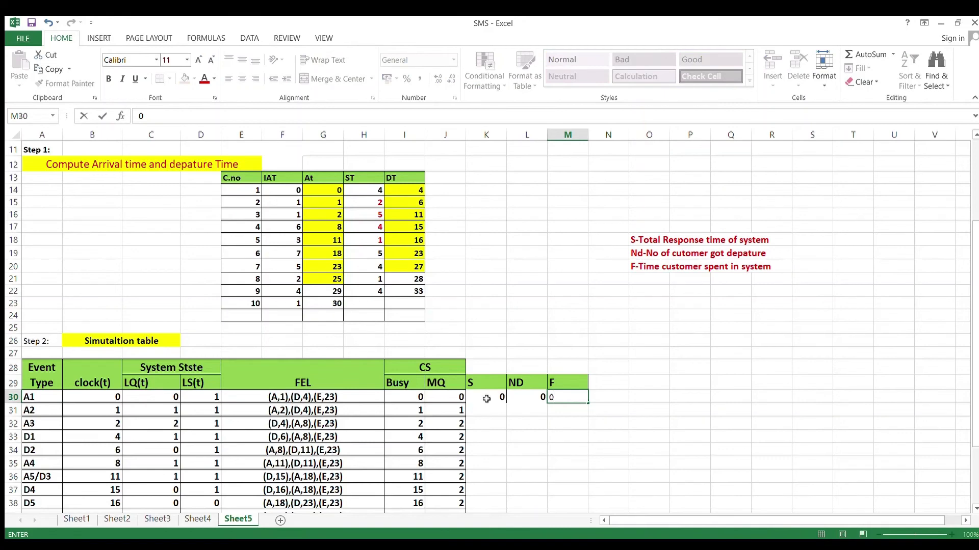
- Enter 0 for S, ND and F in the simulation table's A2 row
click(485, 411)
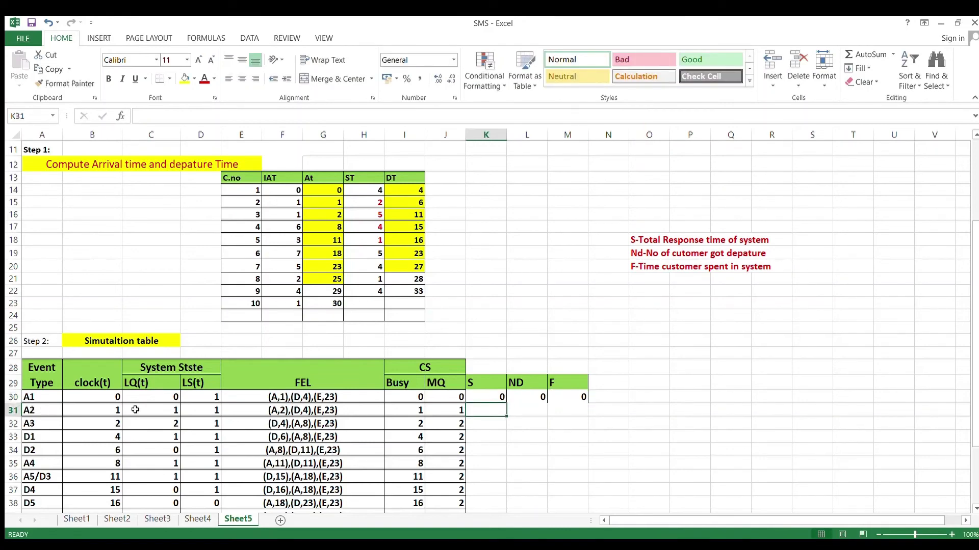
text(0)
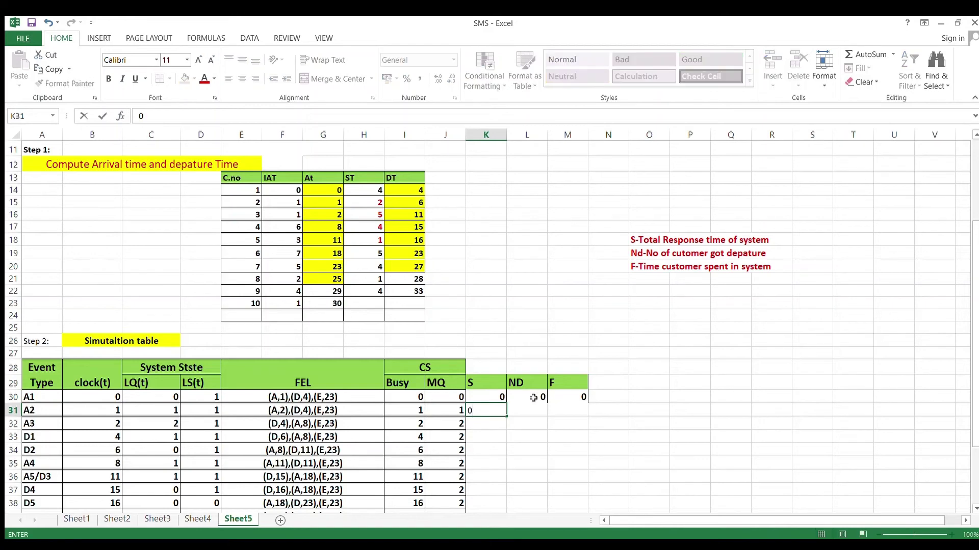
key(Tab)
text(0)
text(0)
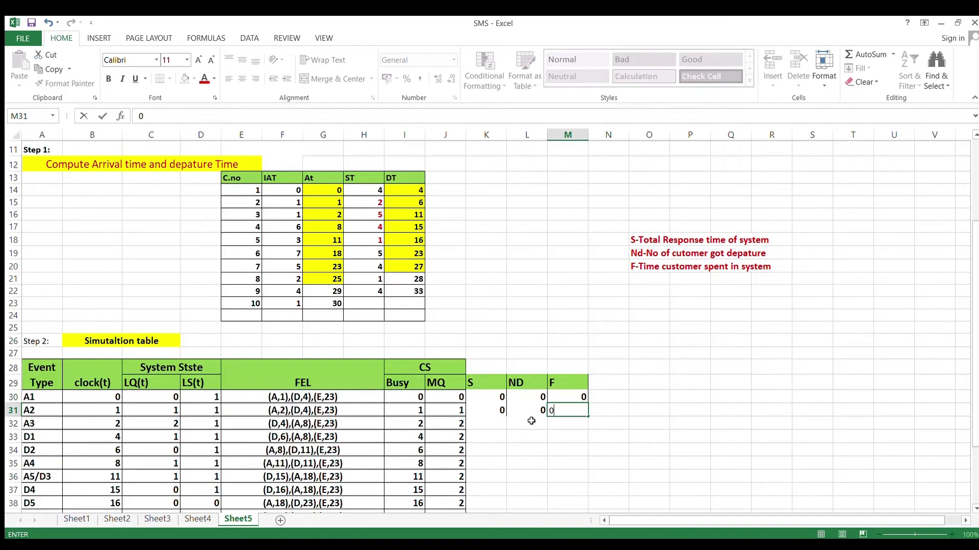
- Enter 0 for S, ND and F in the simulation table's A3 row
click(503, 427)
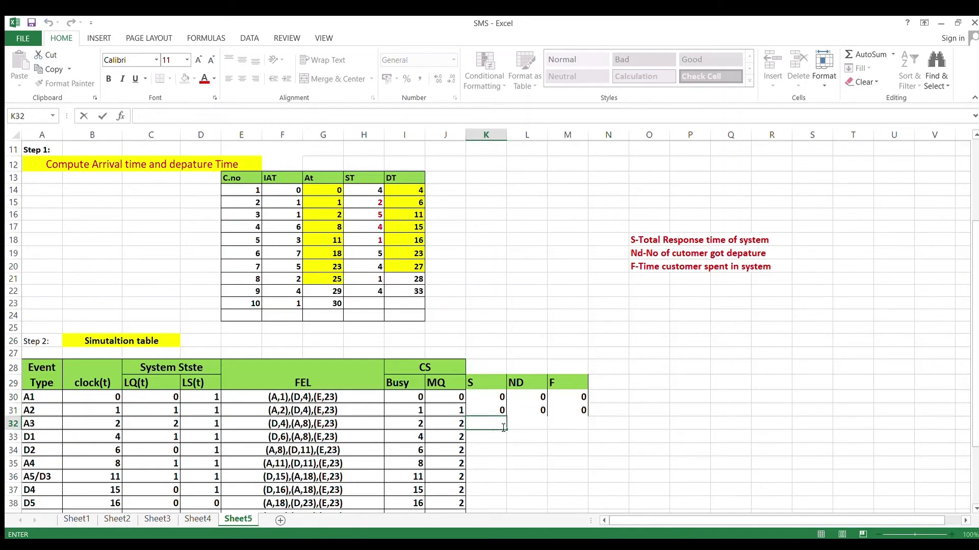
text(0)
key(Tab)
text(0)
key(Tab)
text(0)
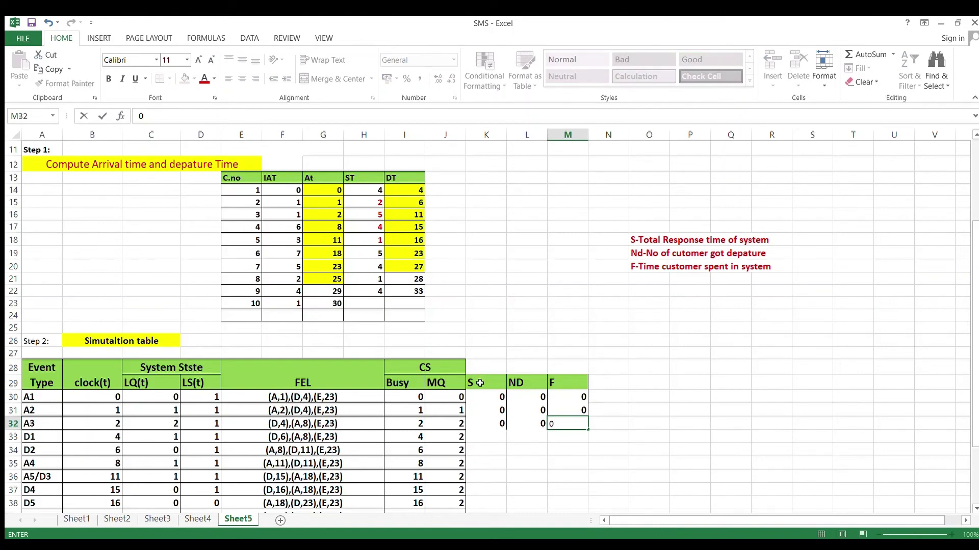
- Compare the D1 row's clock with the A1 row's and enter S 4 and ND 1 in the D1 row
click(490, 437)
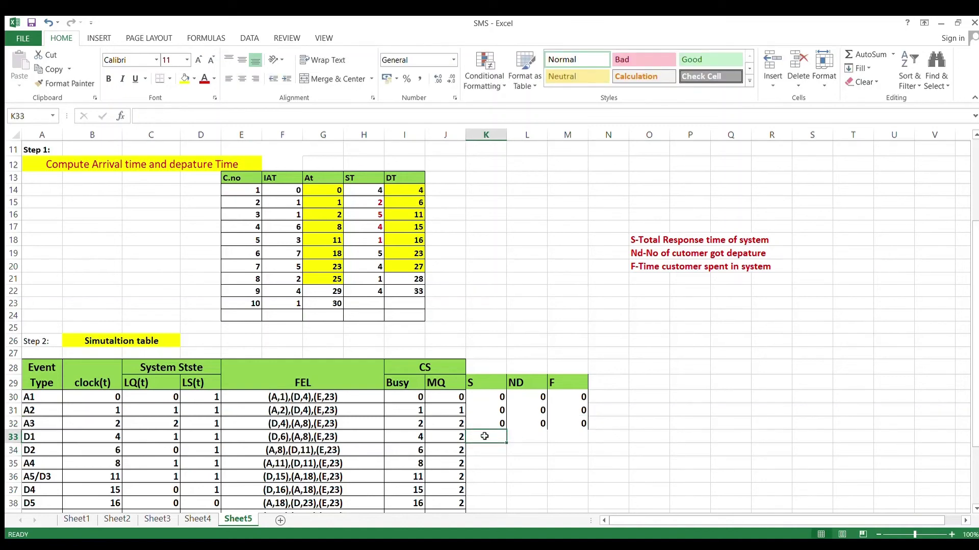
click(82, 438)
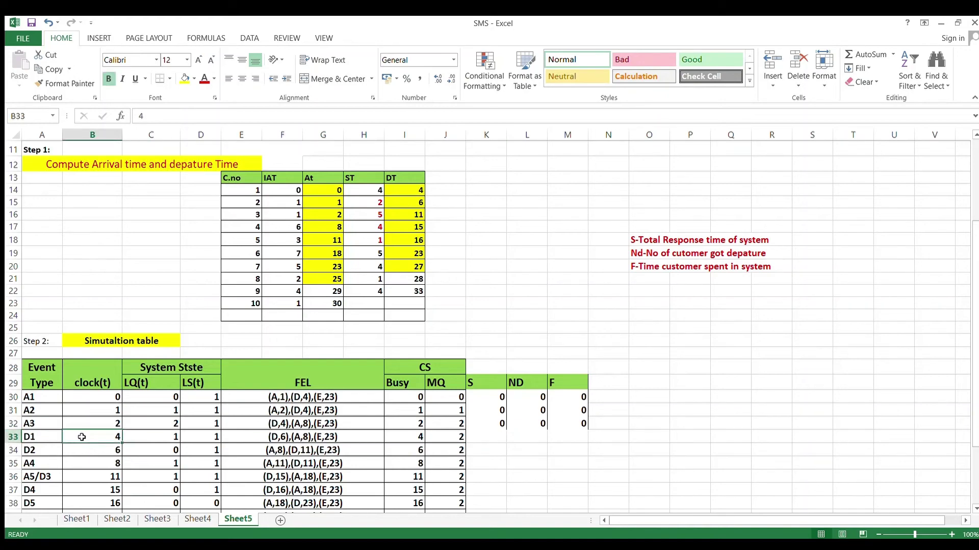
click(111, 398)
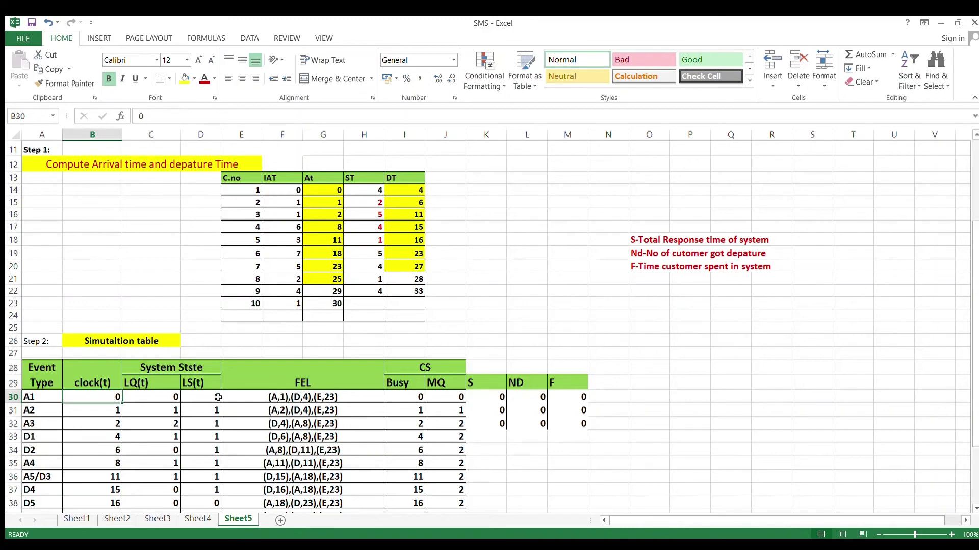
click(494, 426)
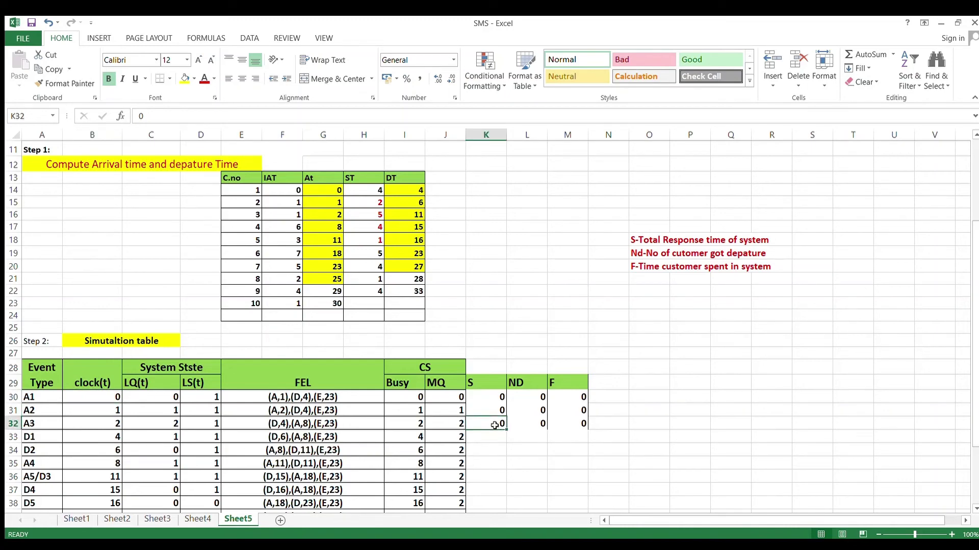
click(498, 448)
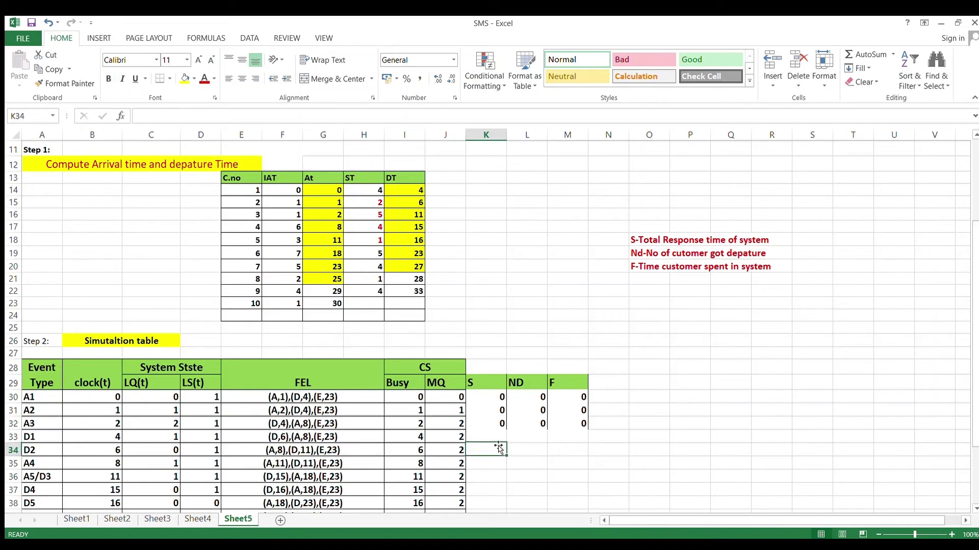
click(499, 438)
text(4)
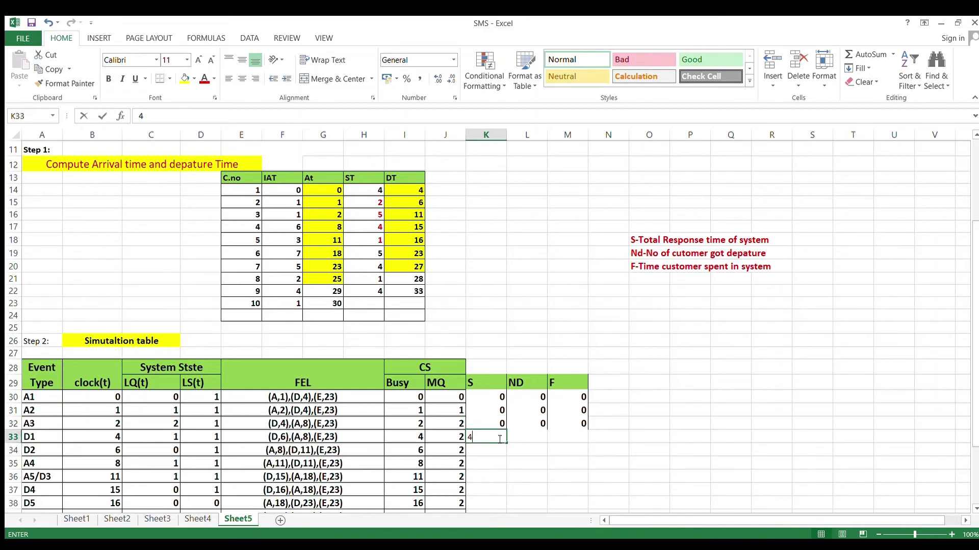
click(523, 439)
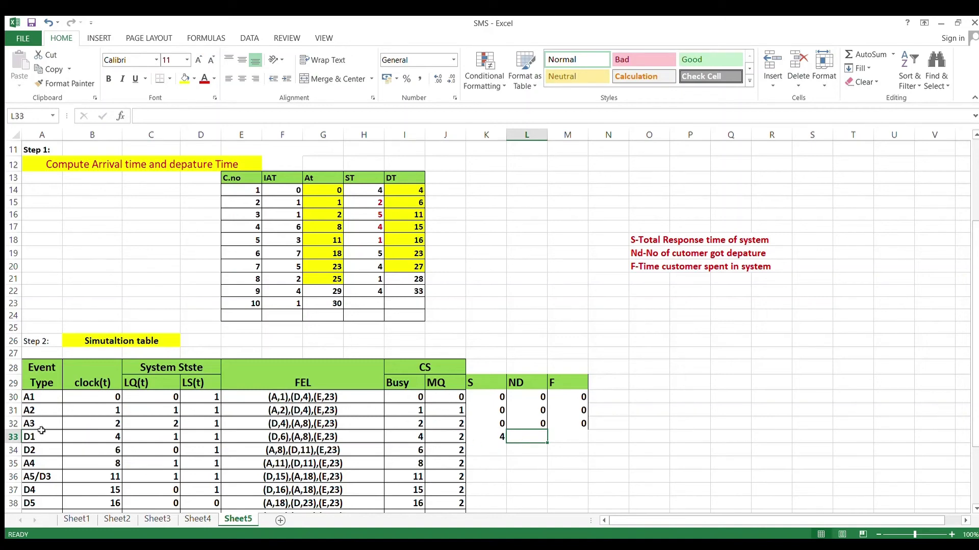
text(1)
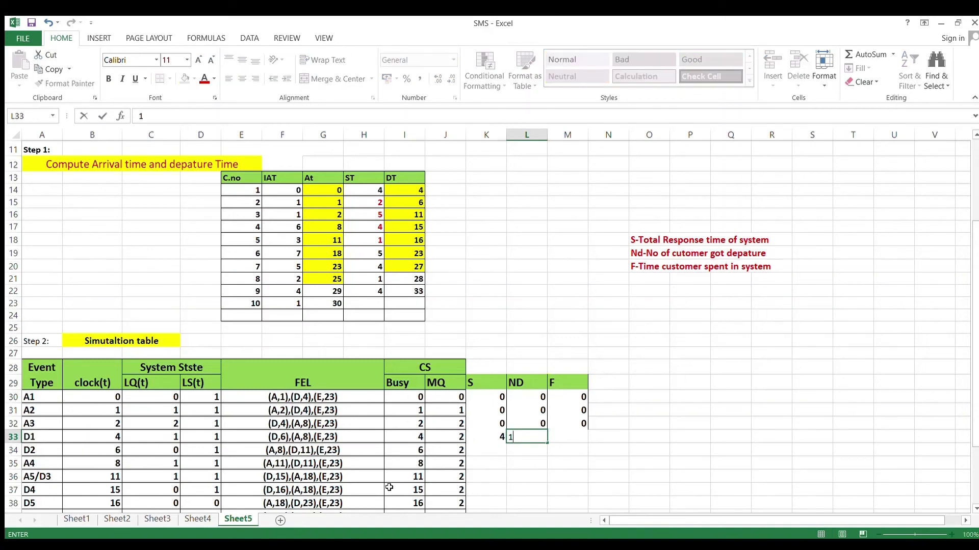
- Check the problem statement's 3-minute condition against the D1 and A1 clocks and enter F 1 in the D1 row
click(579, 435)
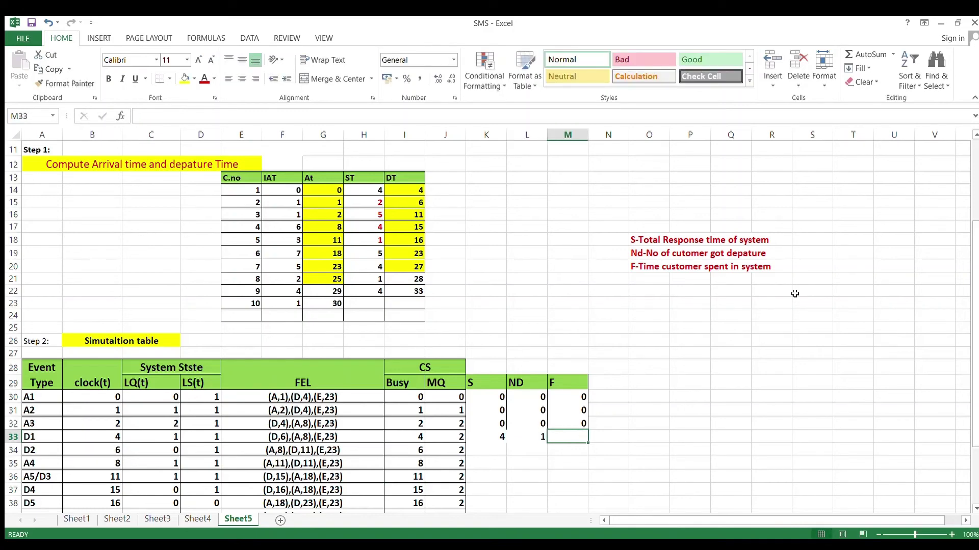
scroll(976, 308, up, 4)
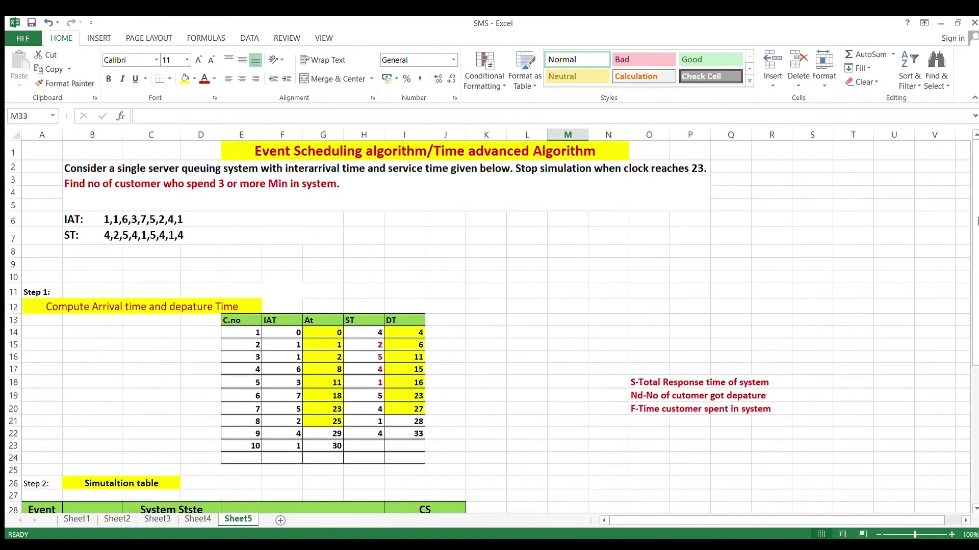
drag(973, 223, 976, 321)
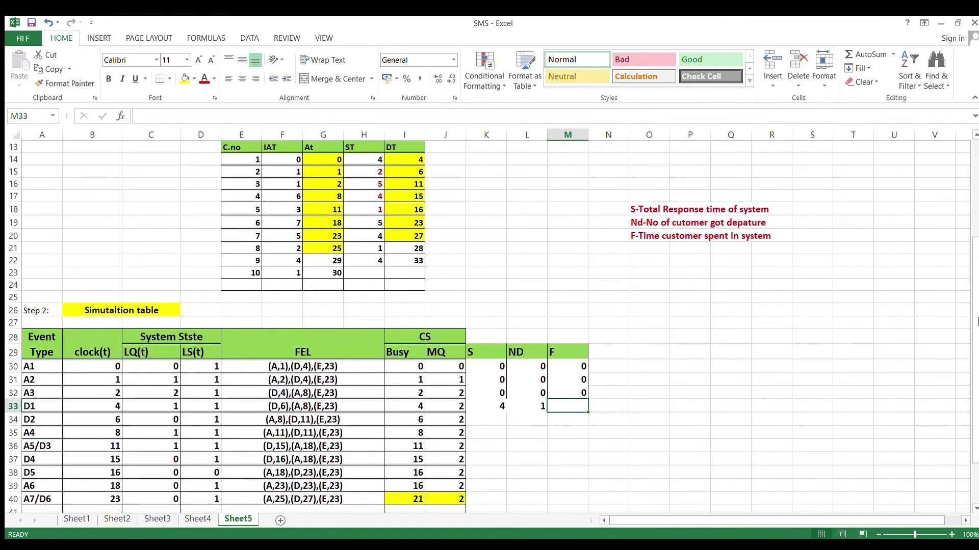
click(115, 404)
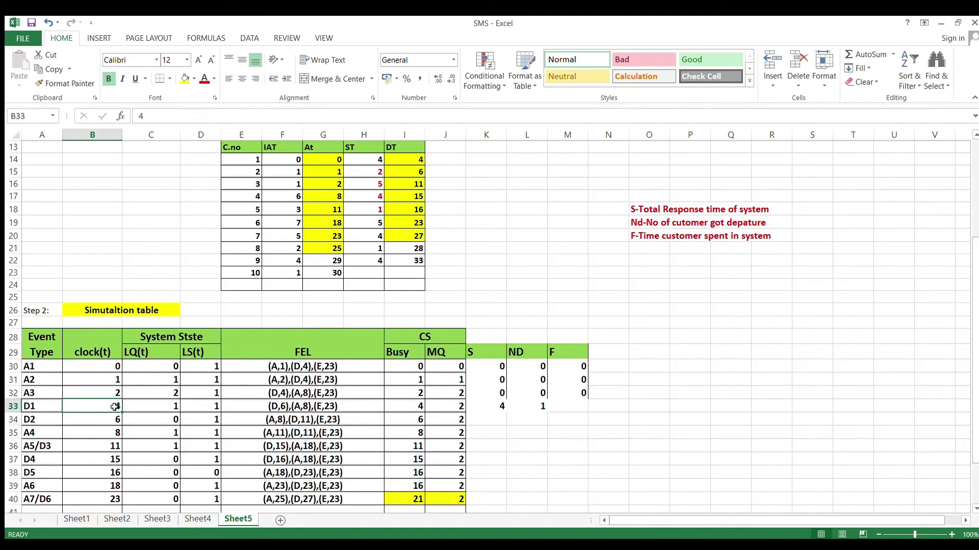
click(112, 369)
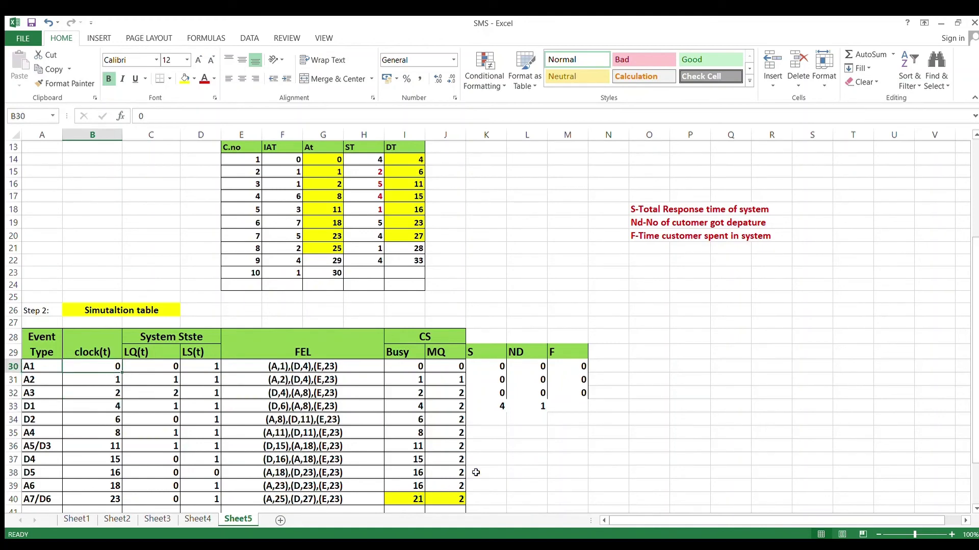
click(580, 410)
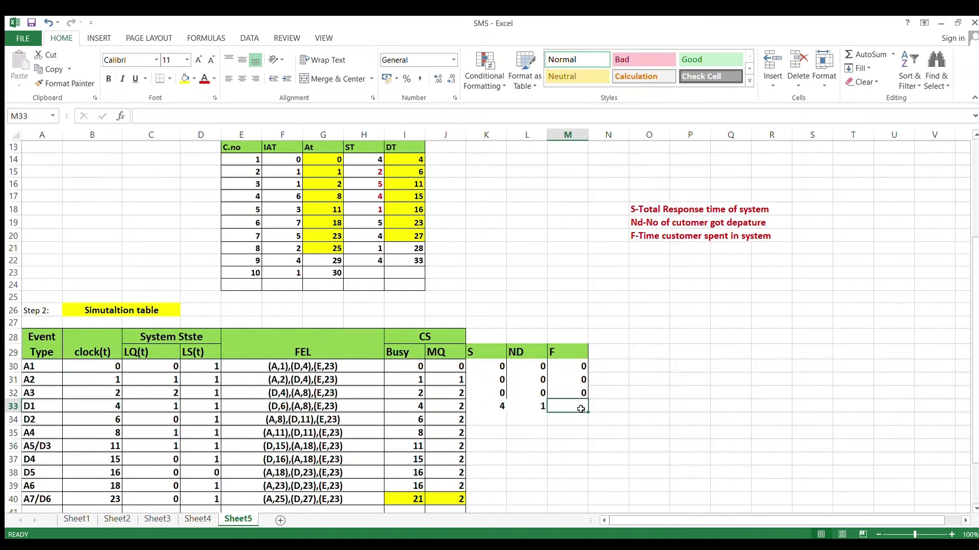
text(1)
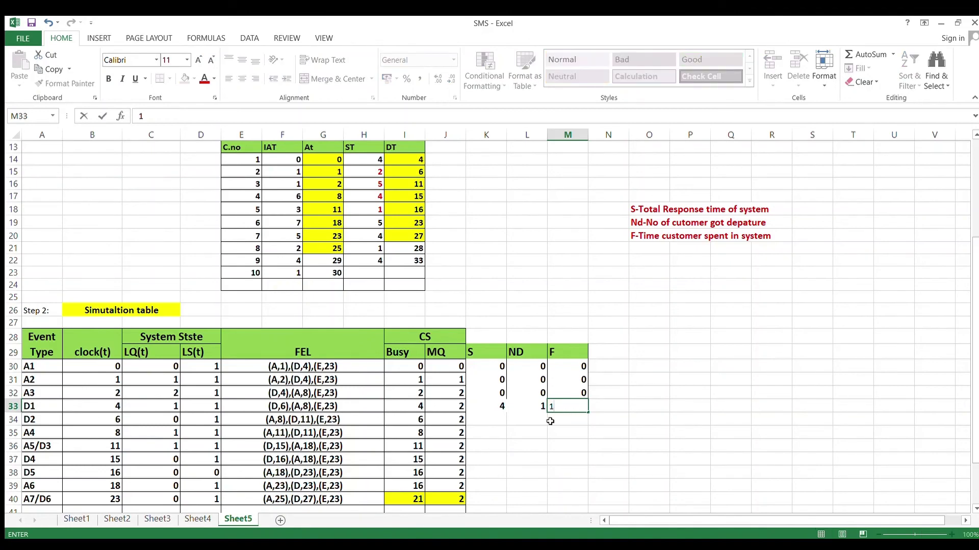
- Compare the D2 row's clock with the A2 row's and enter S 9 and ND 2 in the D2 row
click(498, 420)
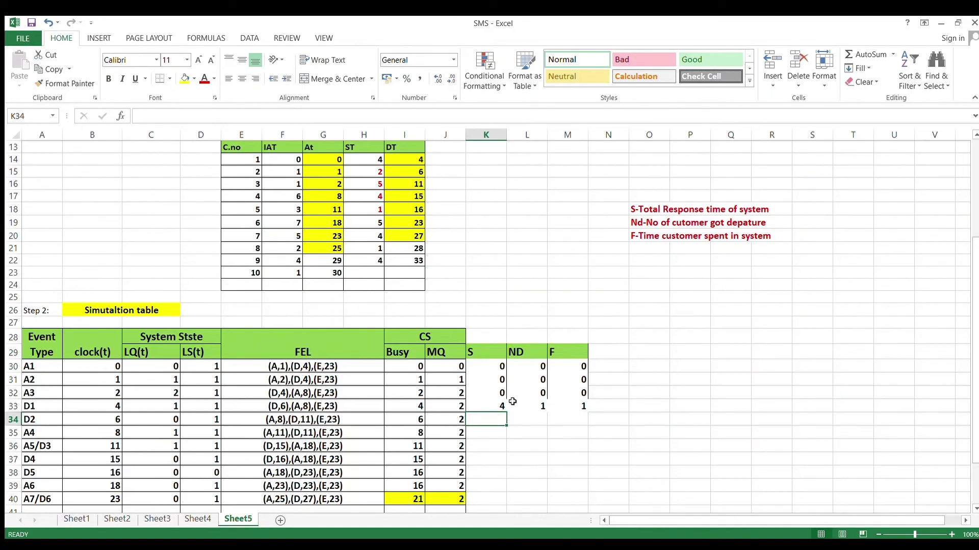
click(116, 420)
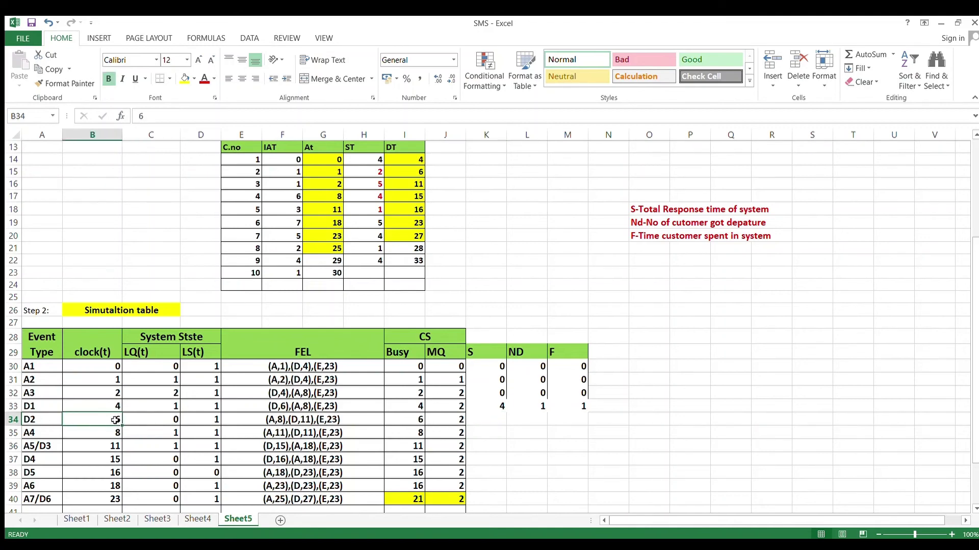
click(115, 380)
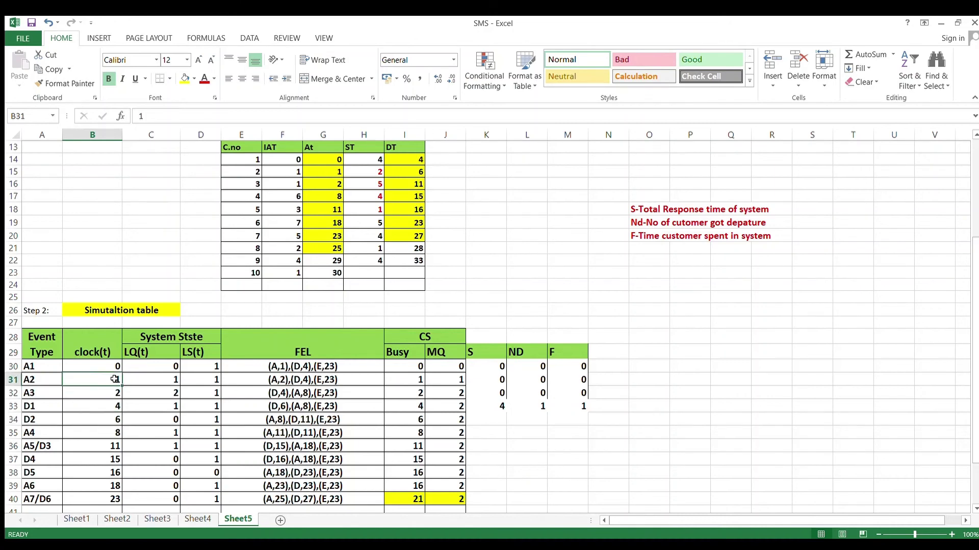
click(489, 408)
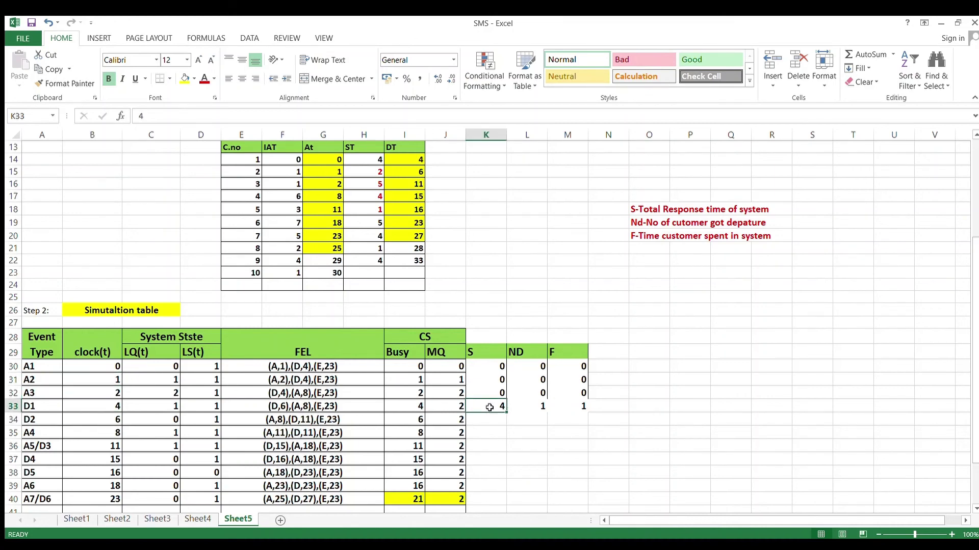
click(494, 424)
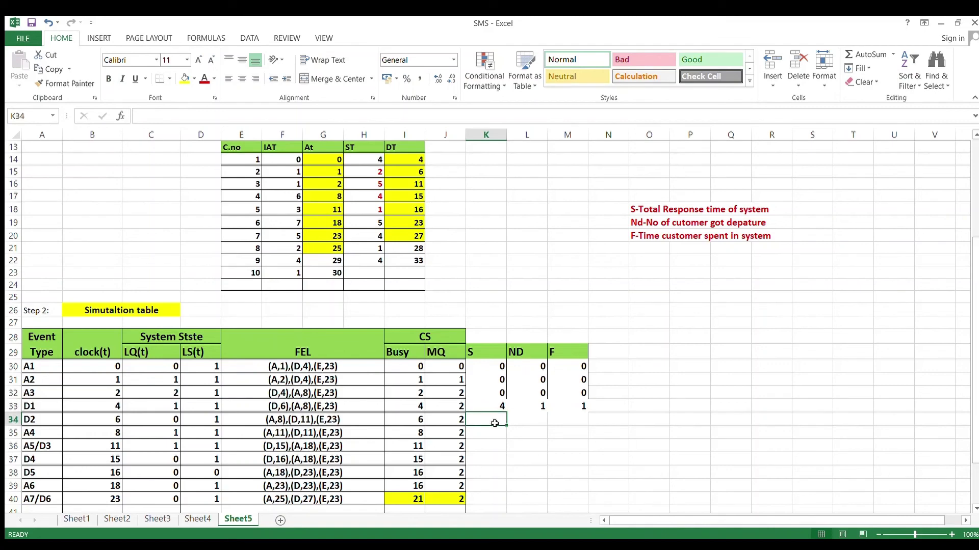
text(9)
key(Tab)
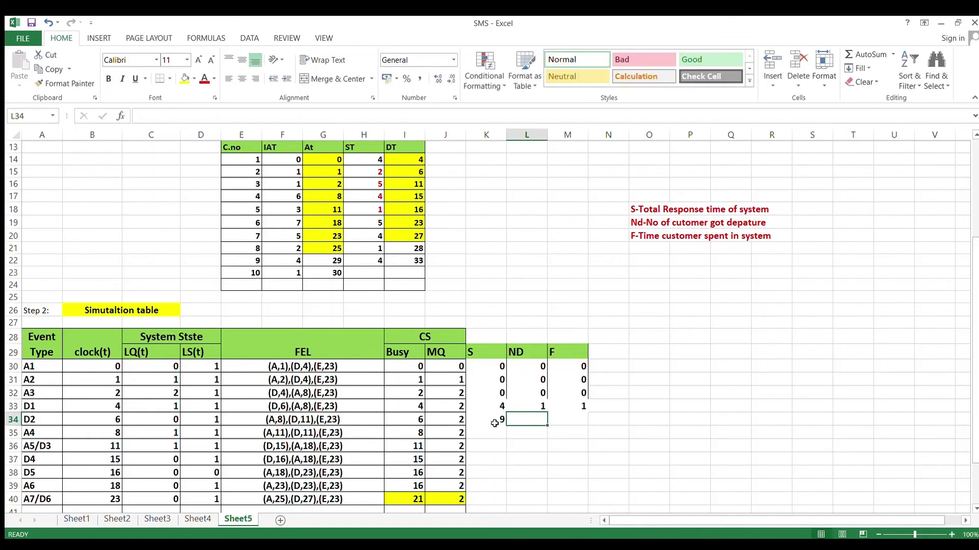
text(2)
key(Tab)
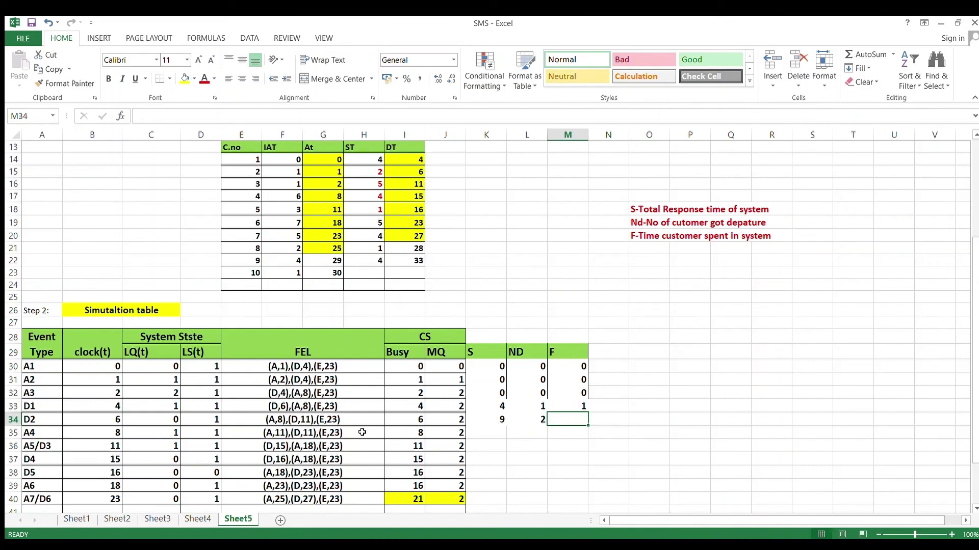
- Check the time between the A2 and D2 clocks and enter F 2 in the D2 row
click(116, 419)
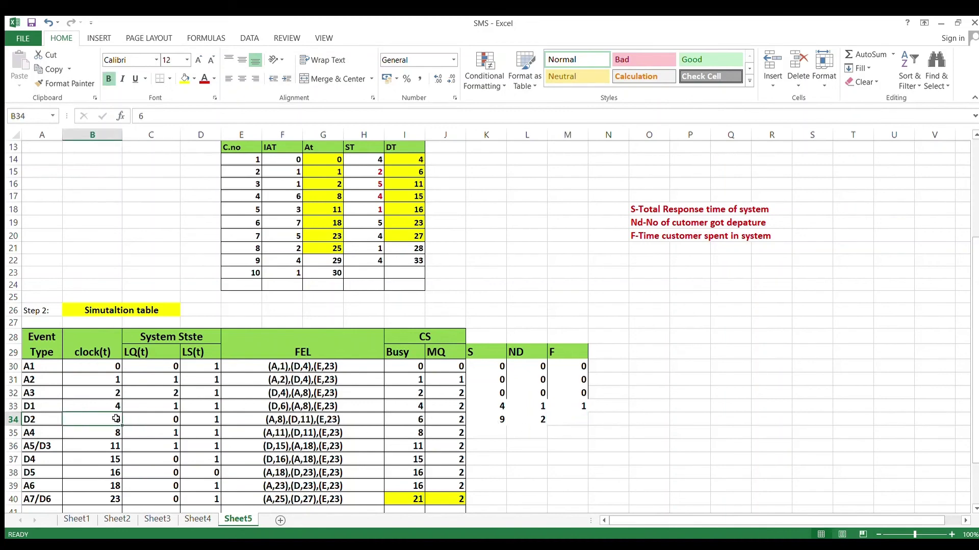
click(115, 378)
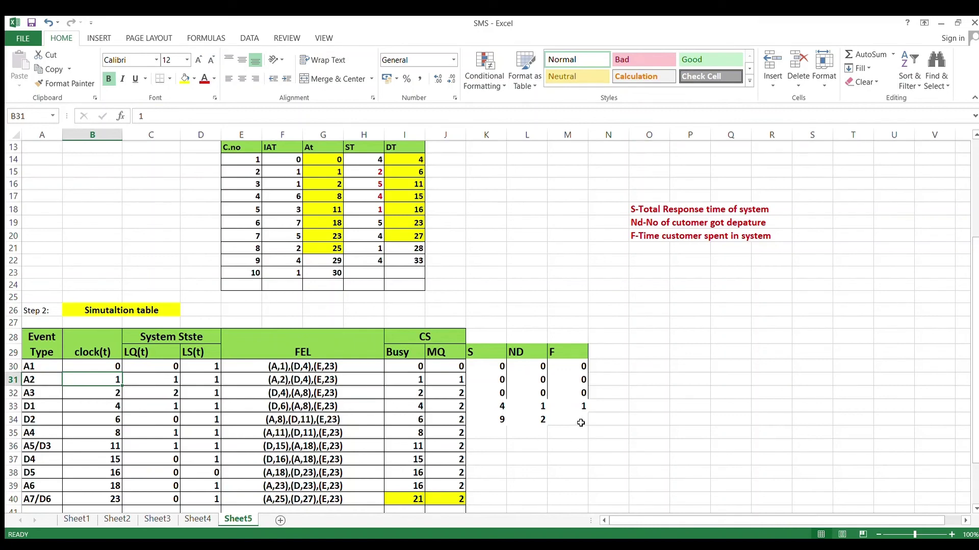
click(581, 423)
text(2)
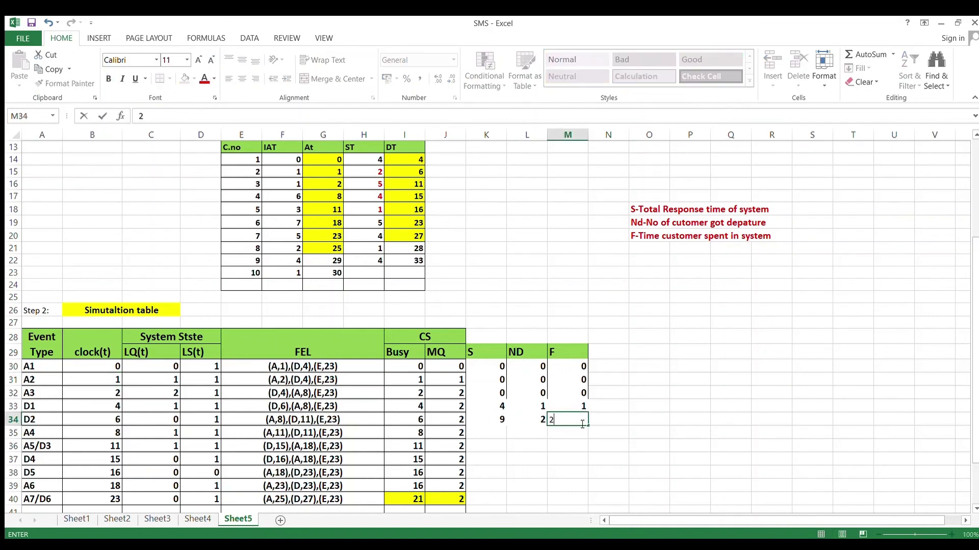
- Enter S 9, ND 2 and F 2 in the simulation table's A4 row
click(499, 432)
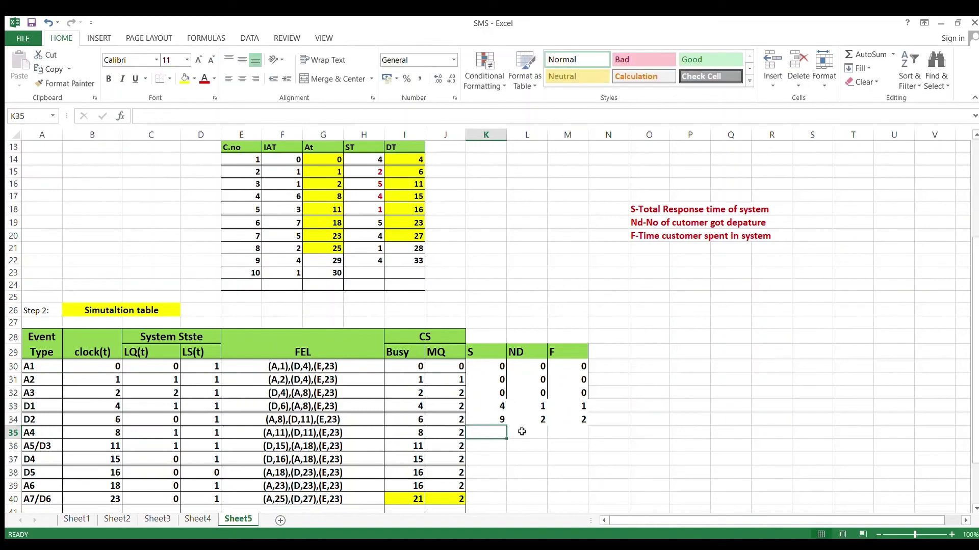
text(9)
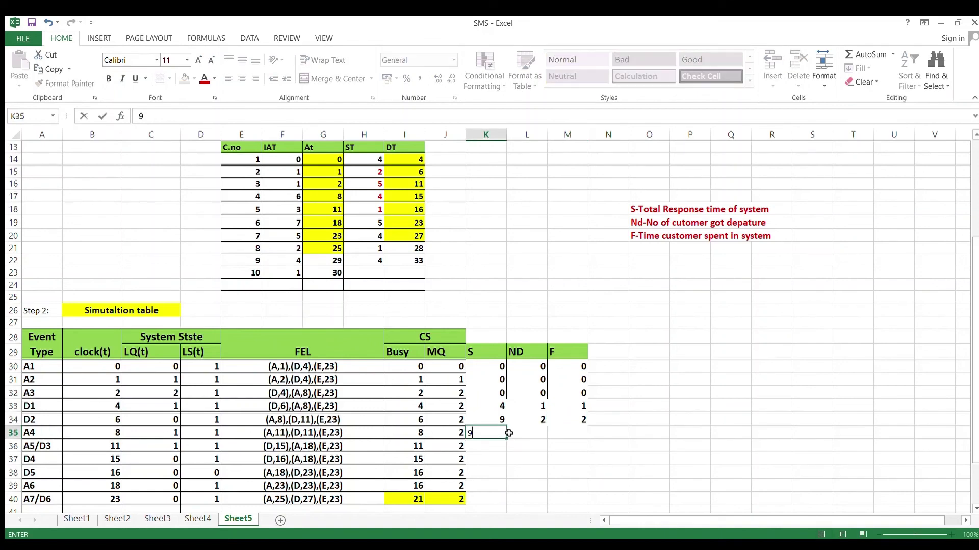
click(508, 433)
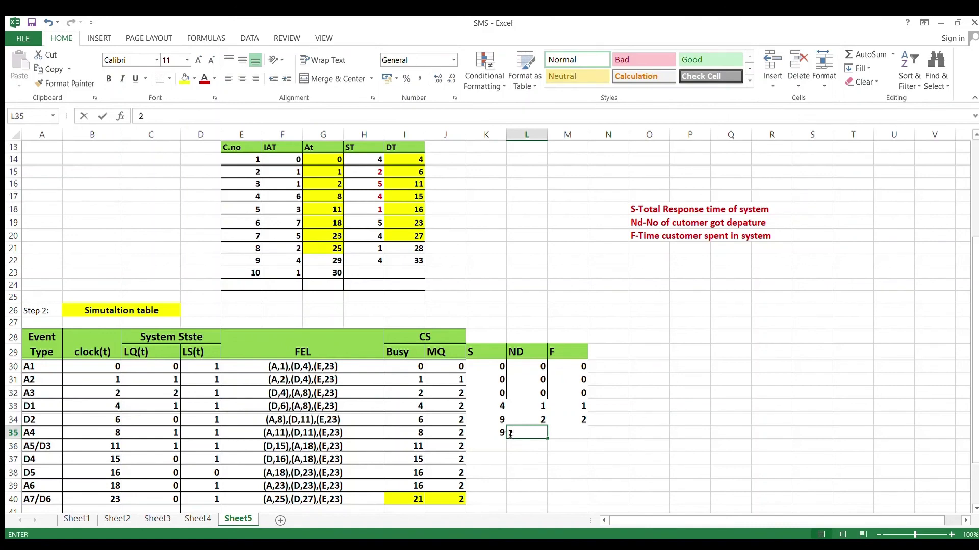
text(2)
key(Tab)
text(2)
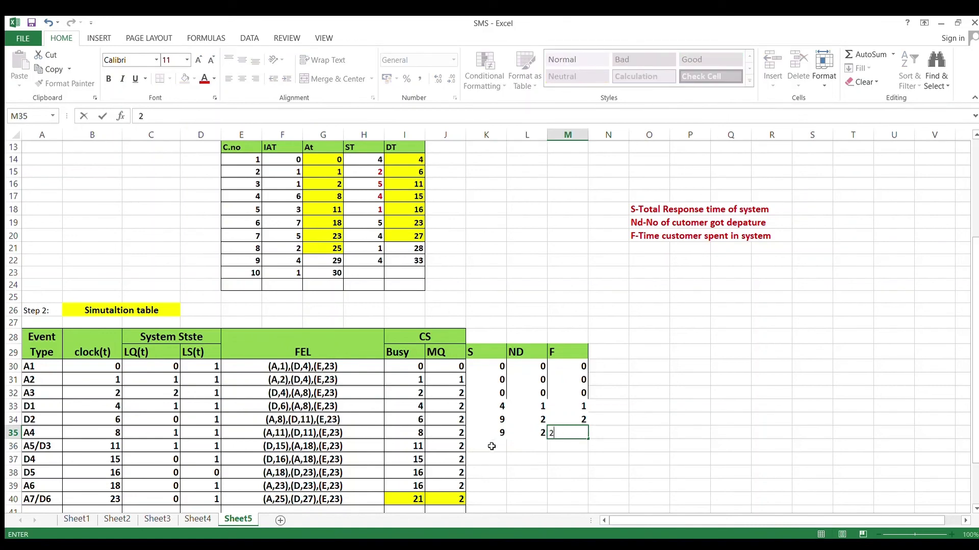
- Compare the A5/D3 row's clock with the A3 row's and enter S 18, ND 3 and F 3 in the A5/D3 row
click(491, 447)
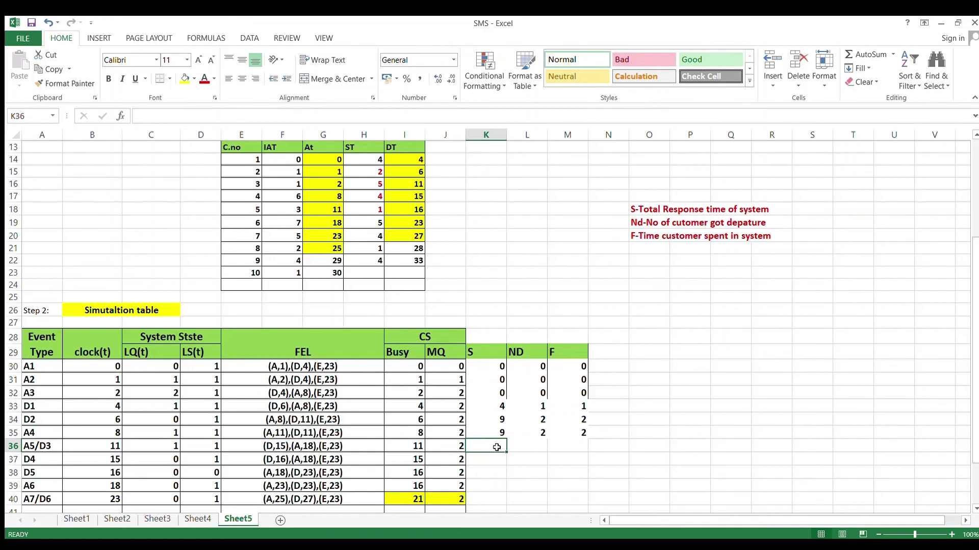
click(110, 449)
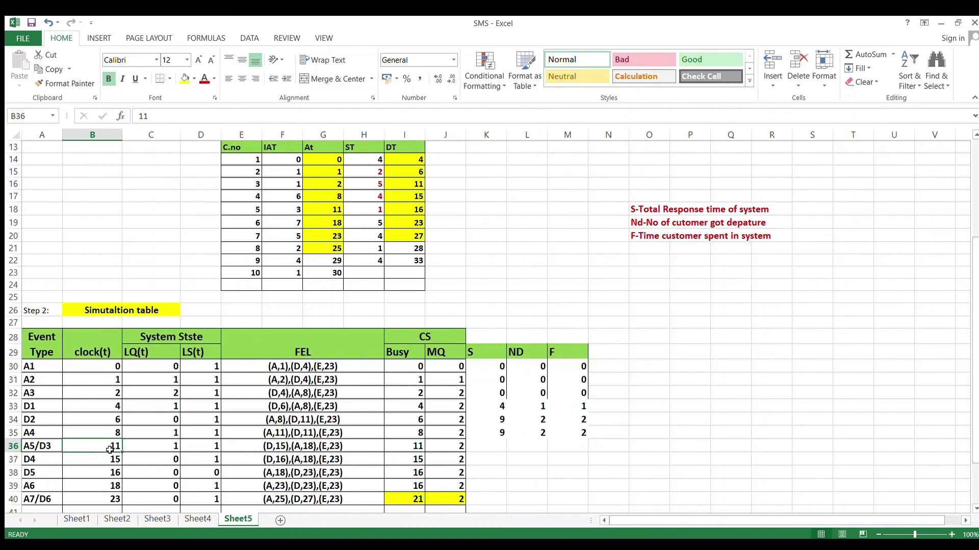
click(117, 394)
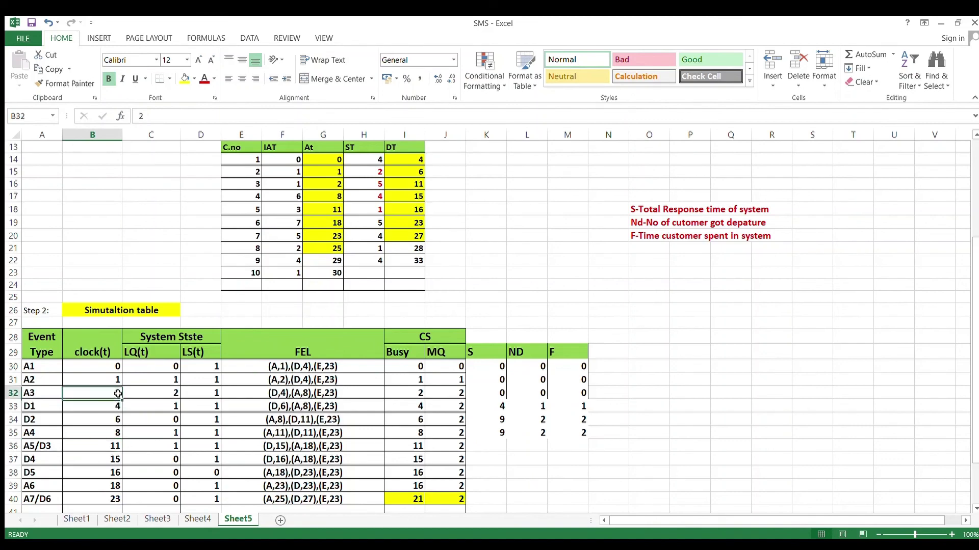
click(492, 435)
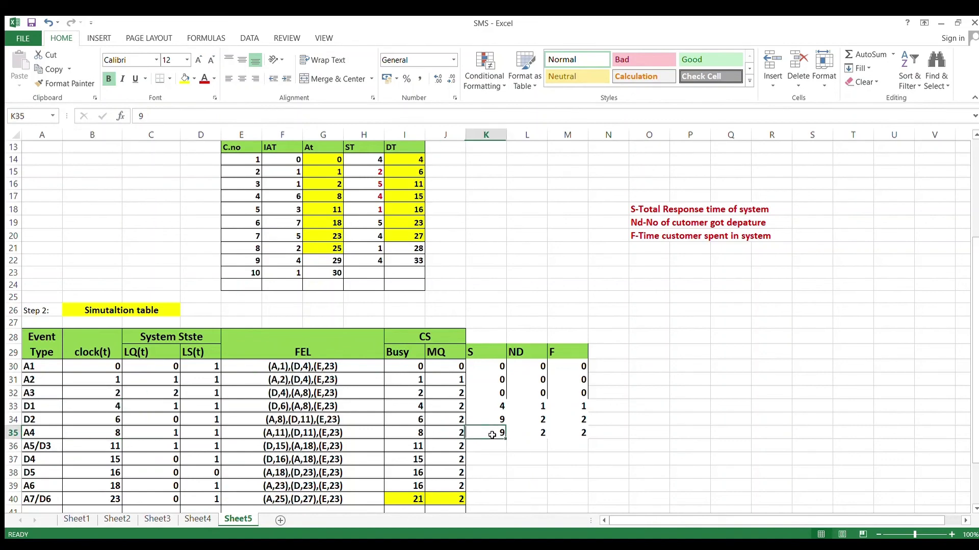
click(496, 447)
text(18)
key(Tab)
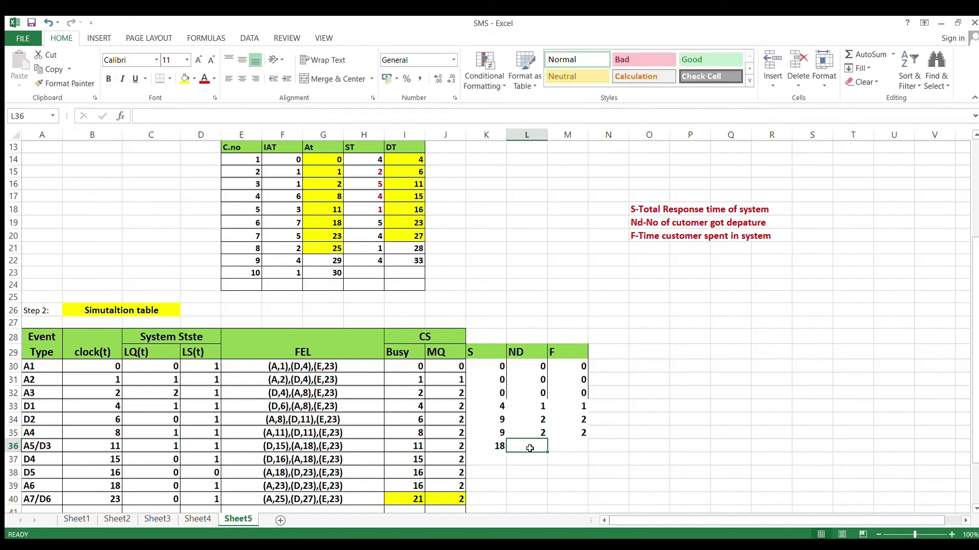
text(3)
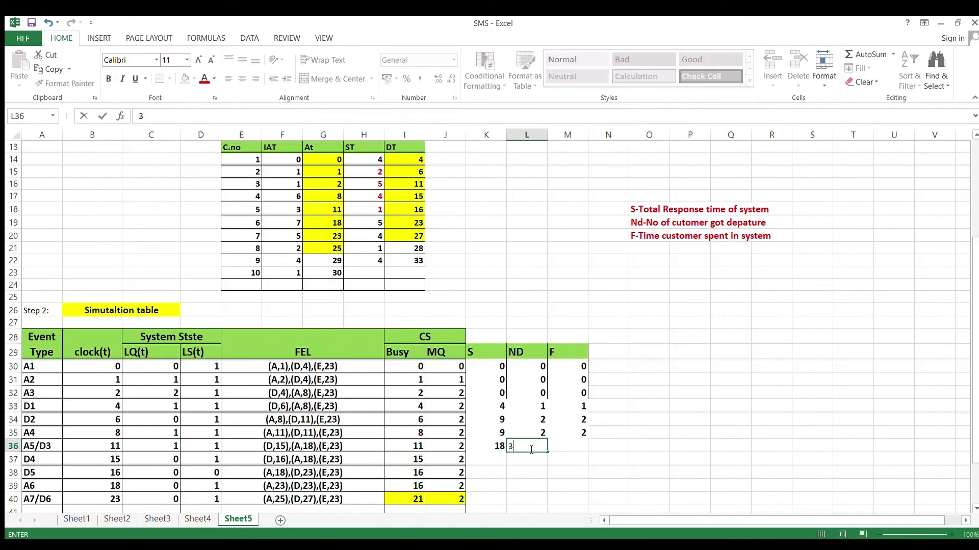
click(573, 448)
text(3)
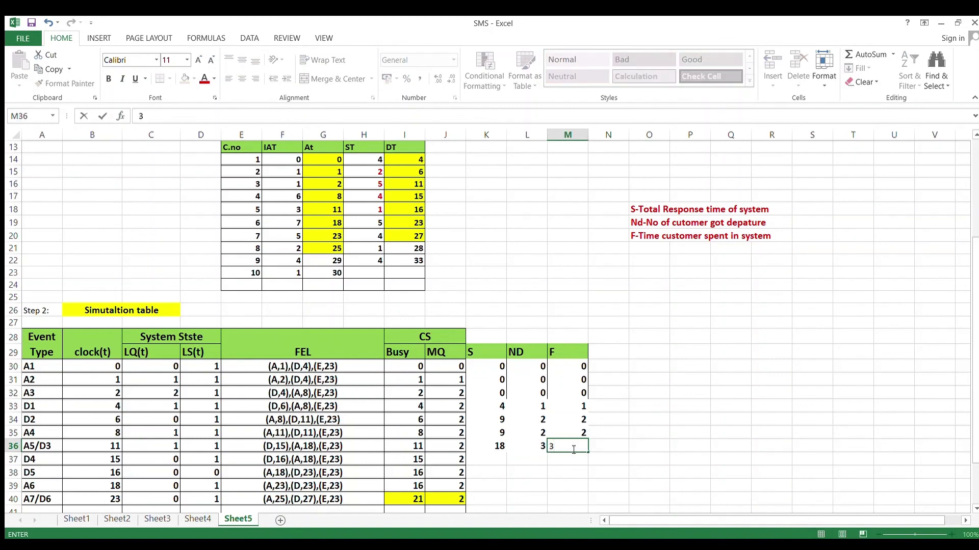
- Review the clocks and the preceding S total, and enter S 25, ND 4 and F 4 in the D4 row
click(490, 460)
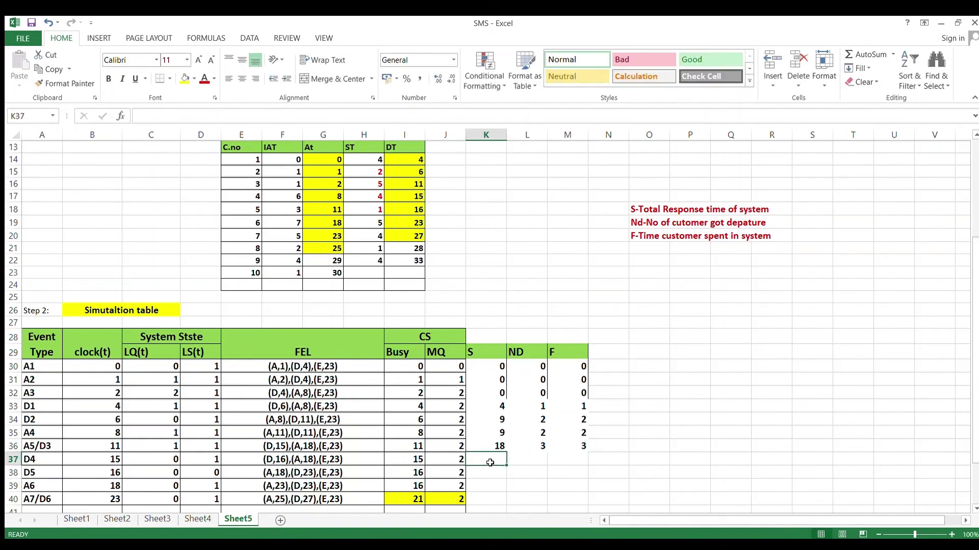
click(110, 450)
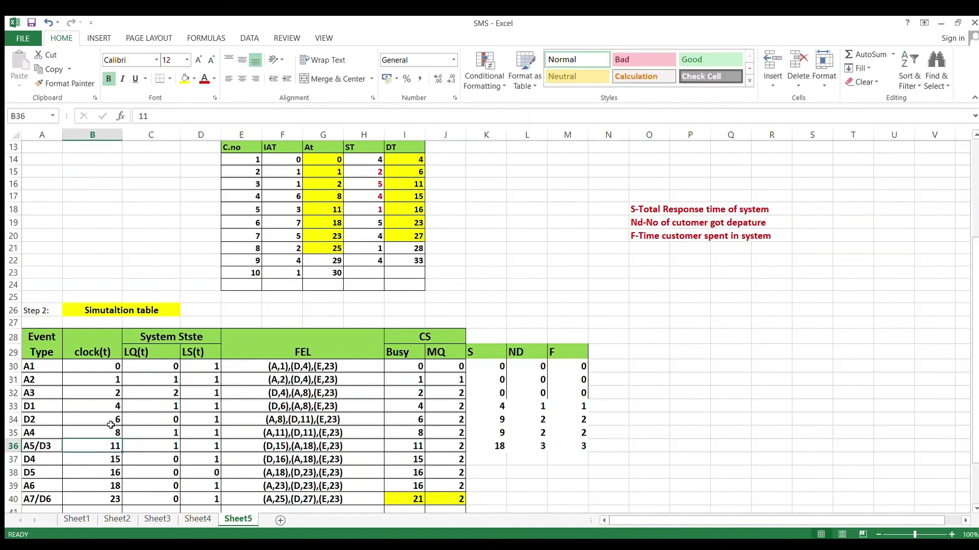
click(115, 397)
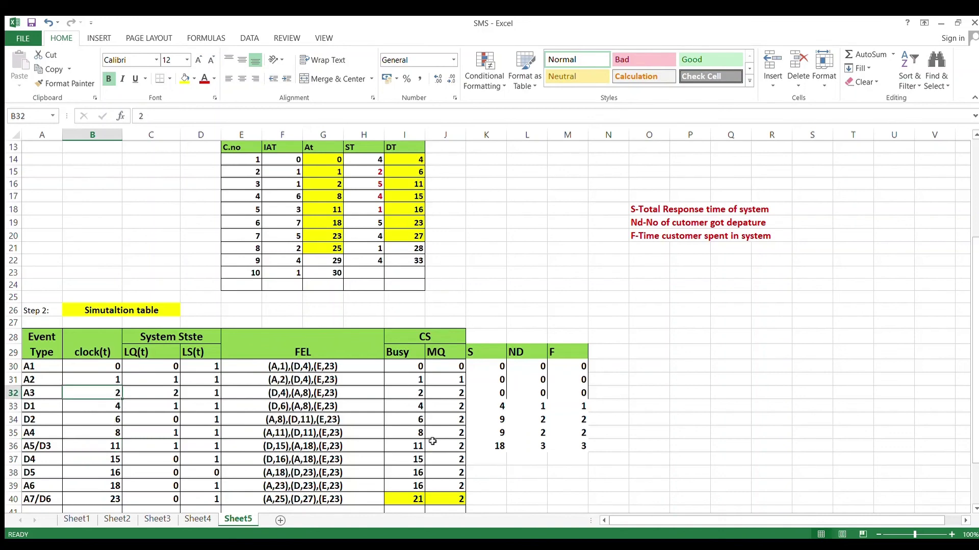
click(500, 460)
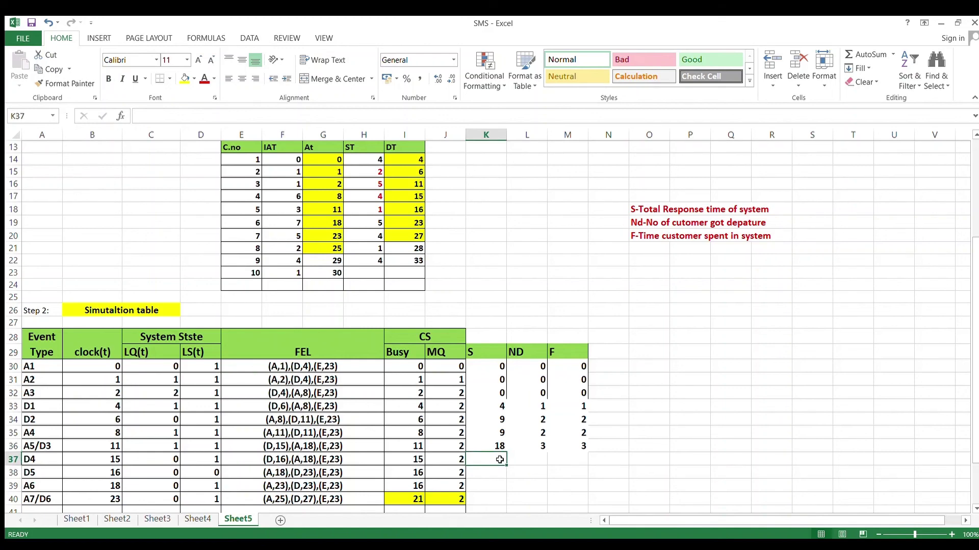
click(120, 464)
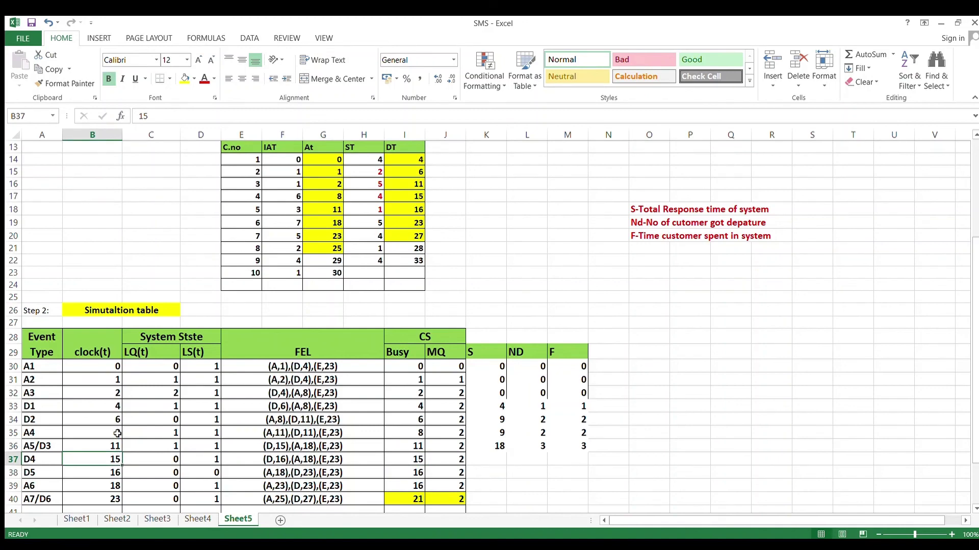
click(498, 446)
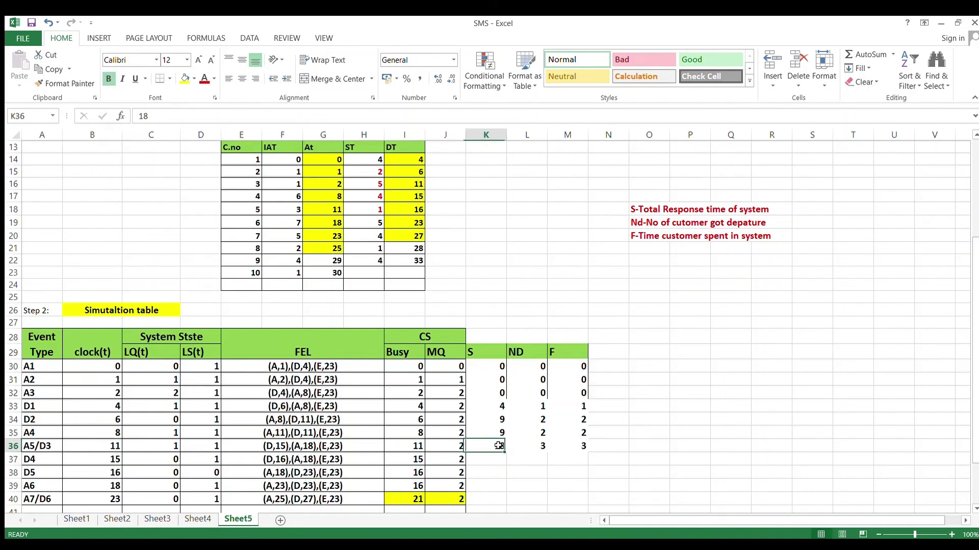
click(499, 460)
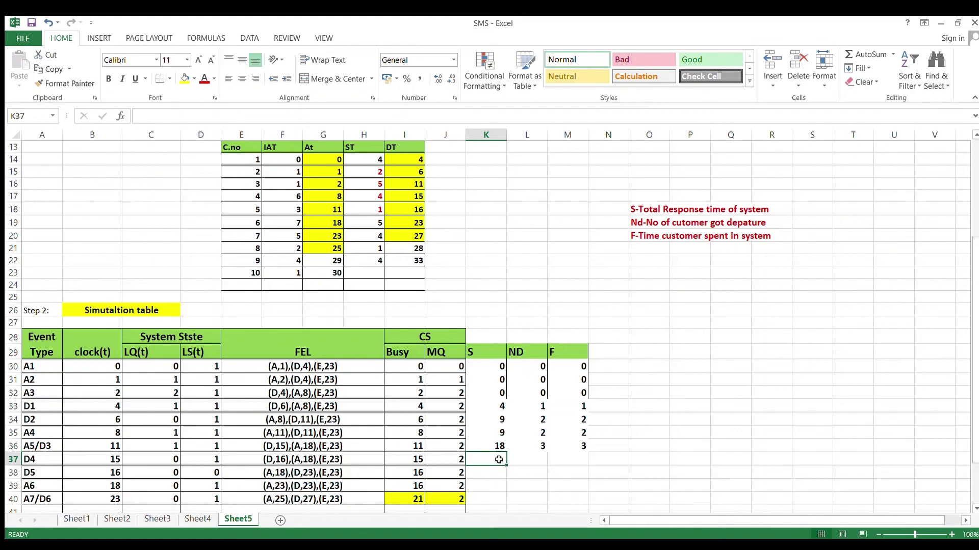
text(25)
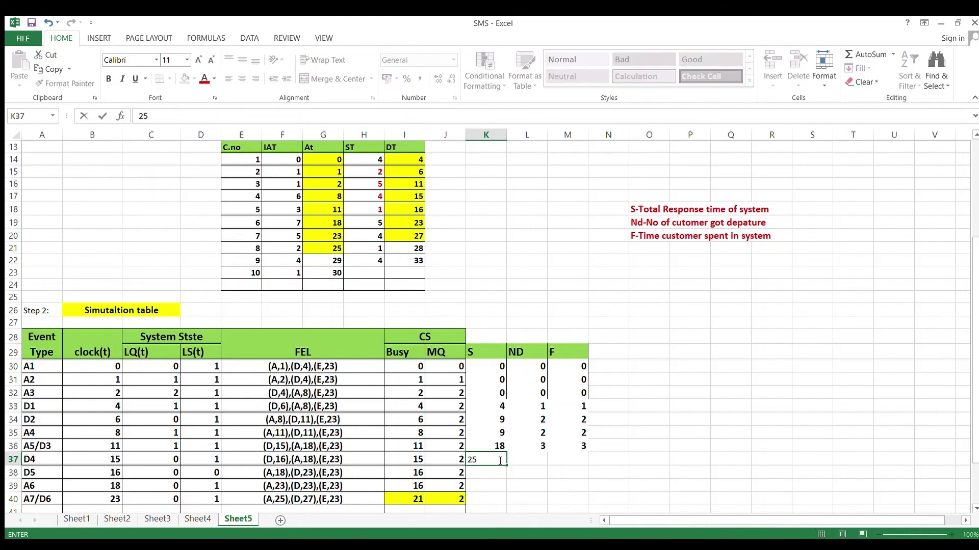
key(Tab)
text(4)
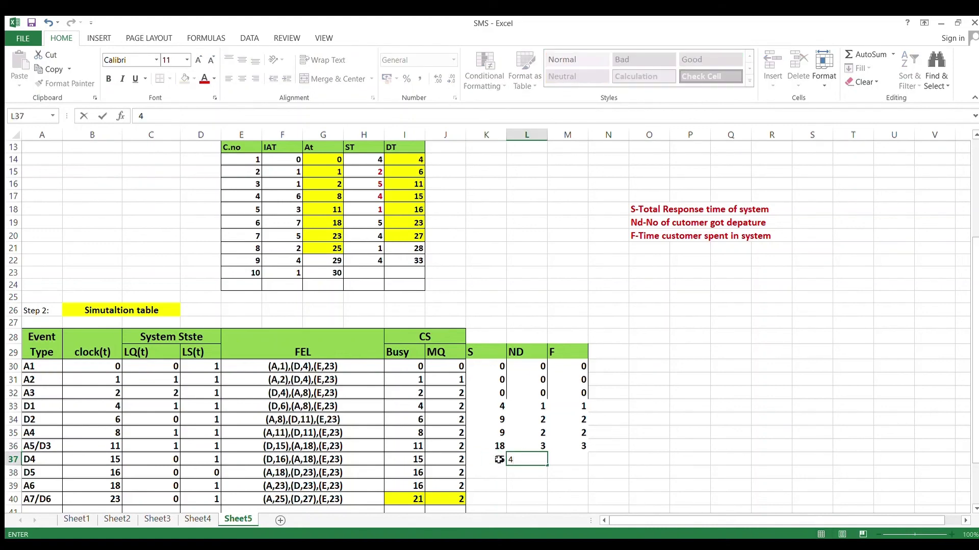
key(Tab)
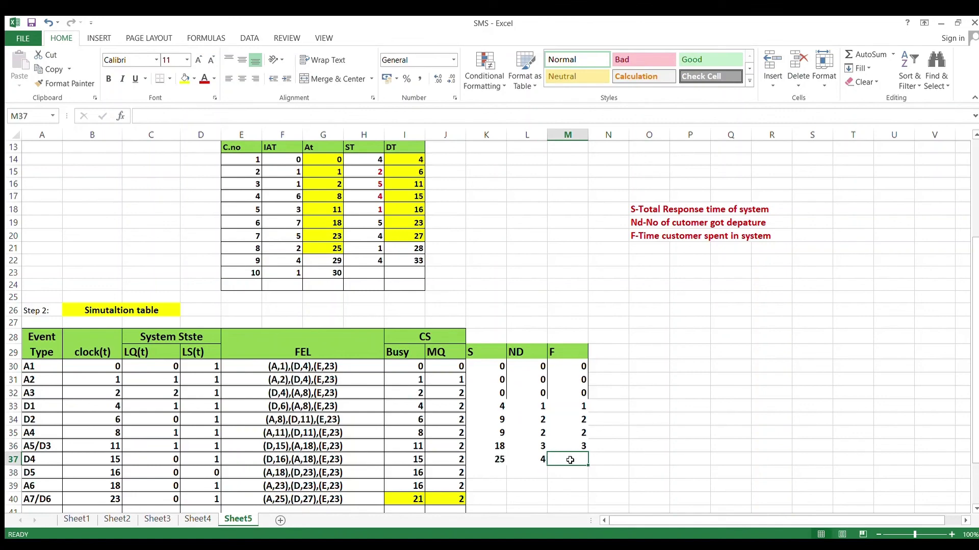
text(4)
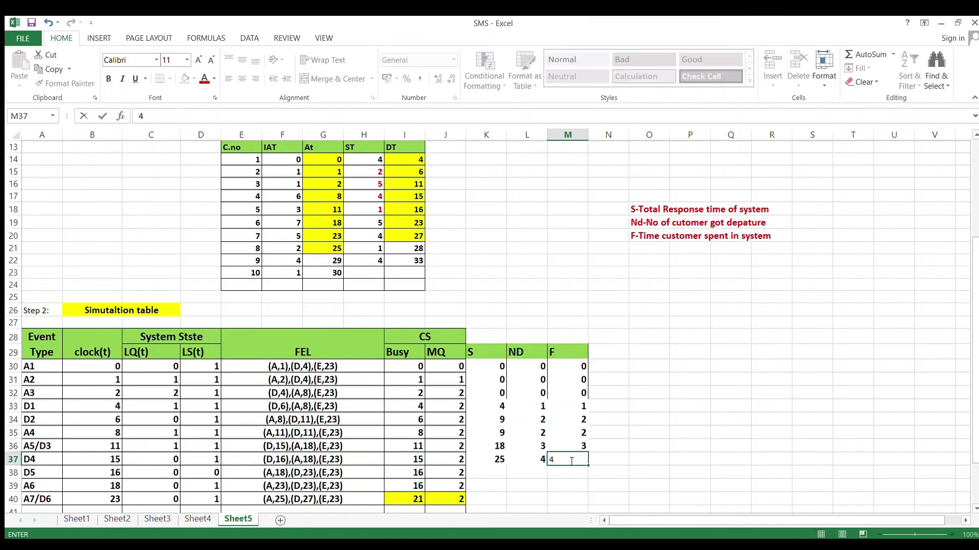
- Compare the D5 row's clock with the A5/D3 row's and enter S 30, ND 5 and F 5 in the D5 row
click(496, 473)
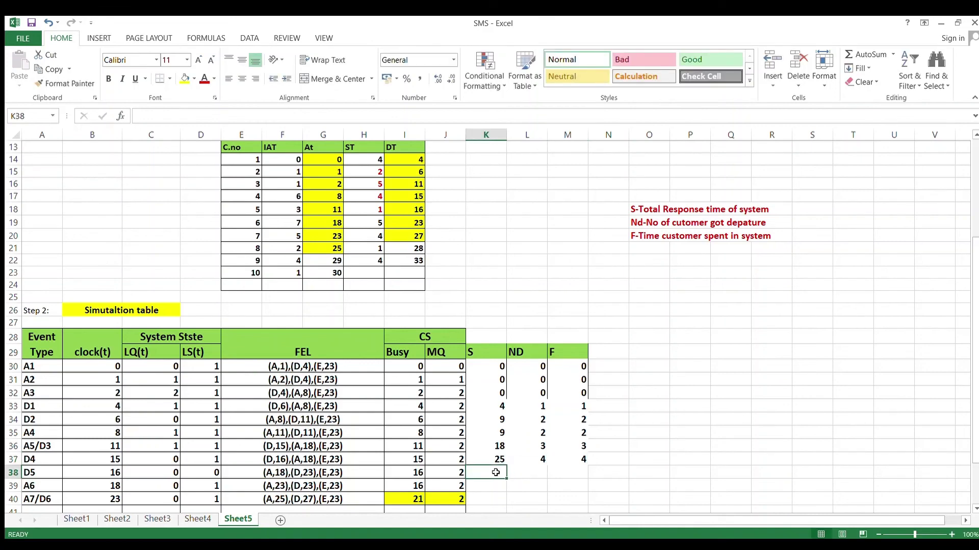
click(109, 476)
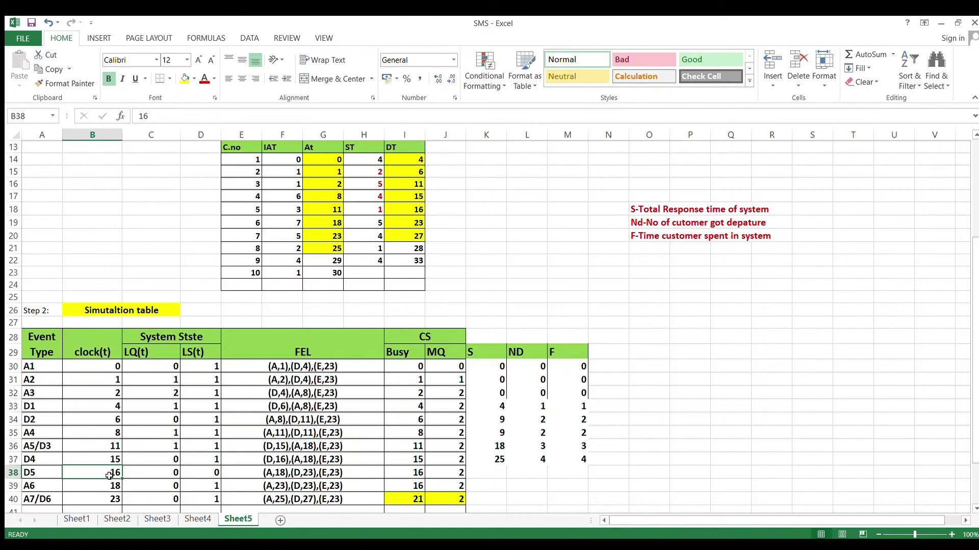
click(112, 445)
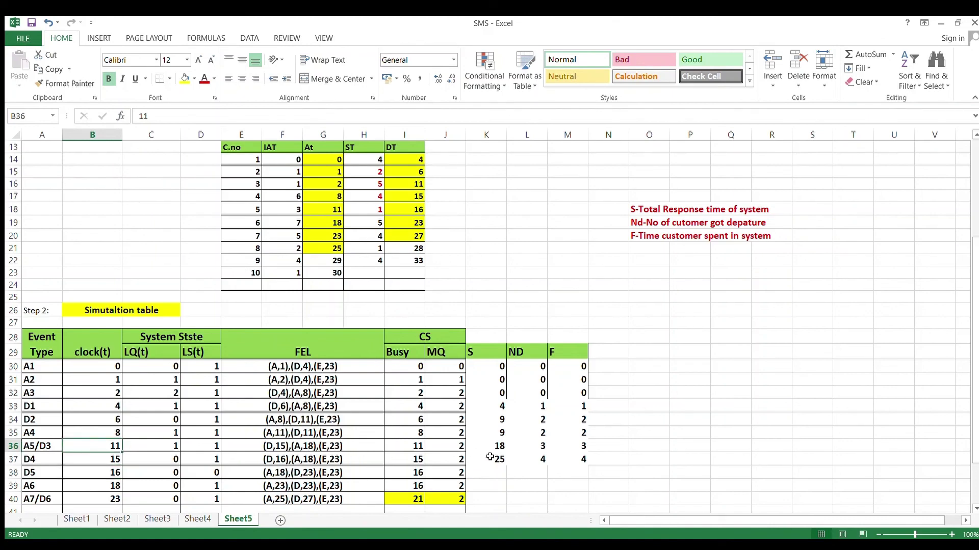
click(491, 458)
click(498, 474)
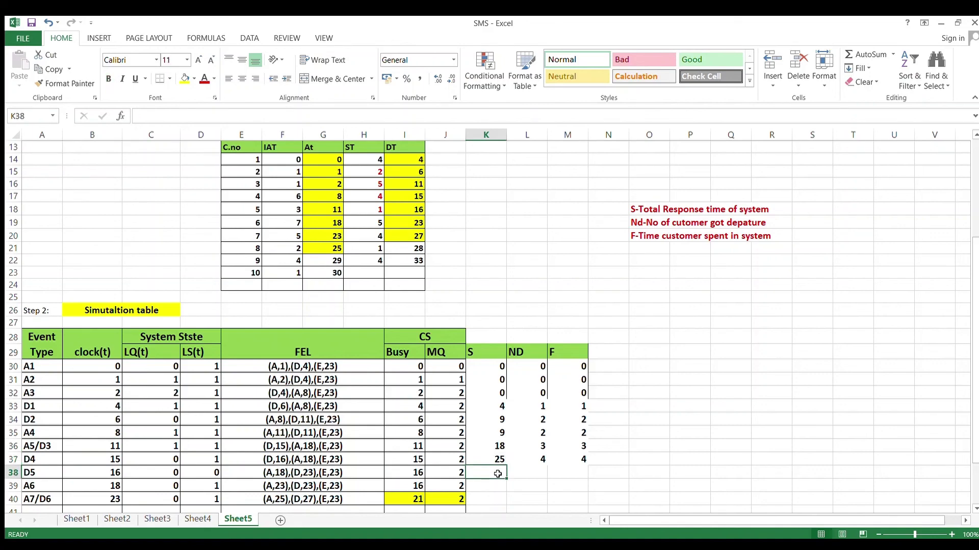
text(30)
key(Tab)
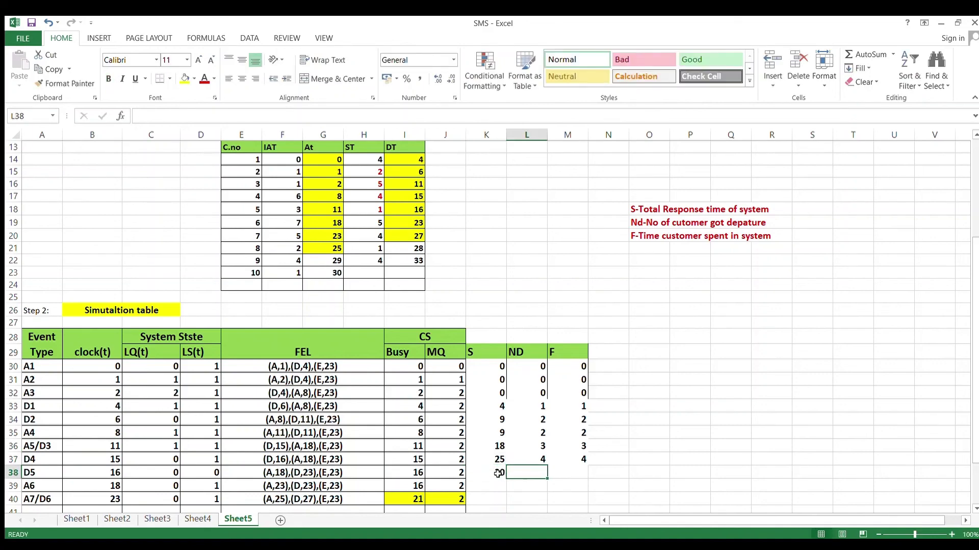
text(5)
key(Tab)
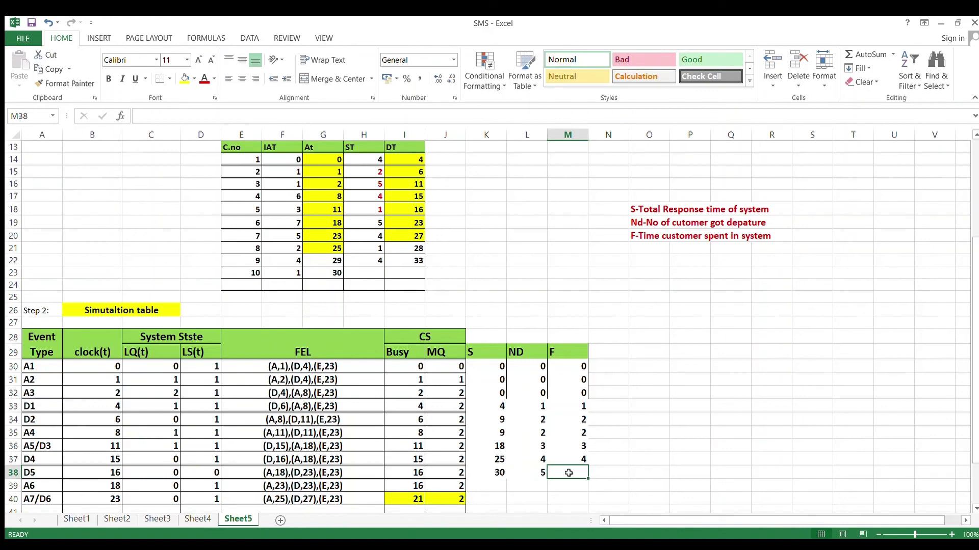
text(5)
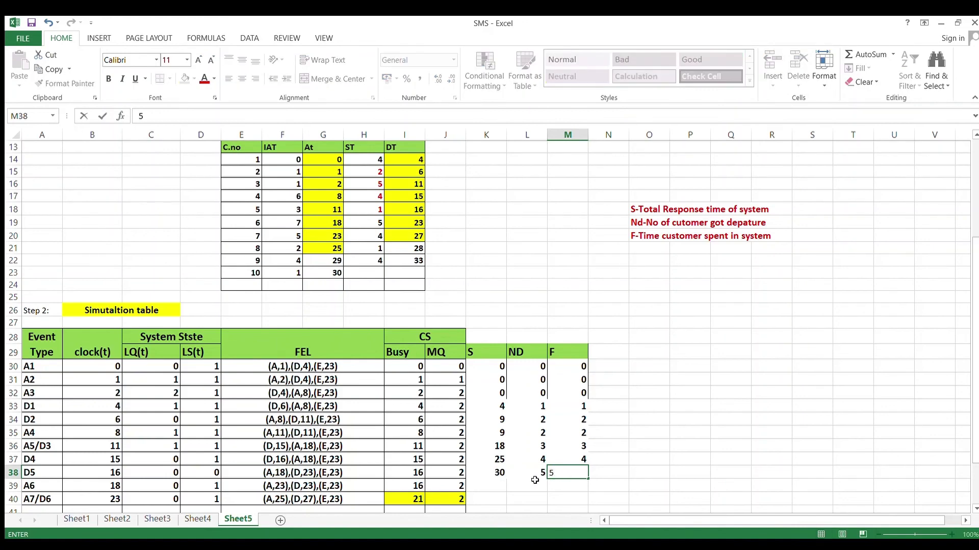
- Enter S 30, ND 5 and F 5 in the simulation table's A6 row
click(484, 488)
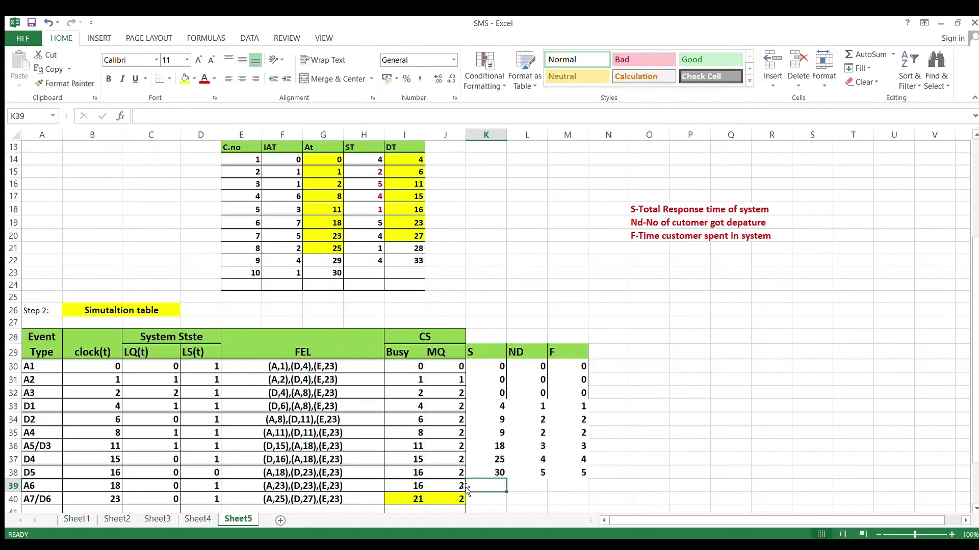
text(30)
key(Tab)
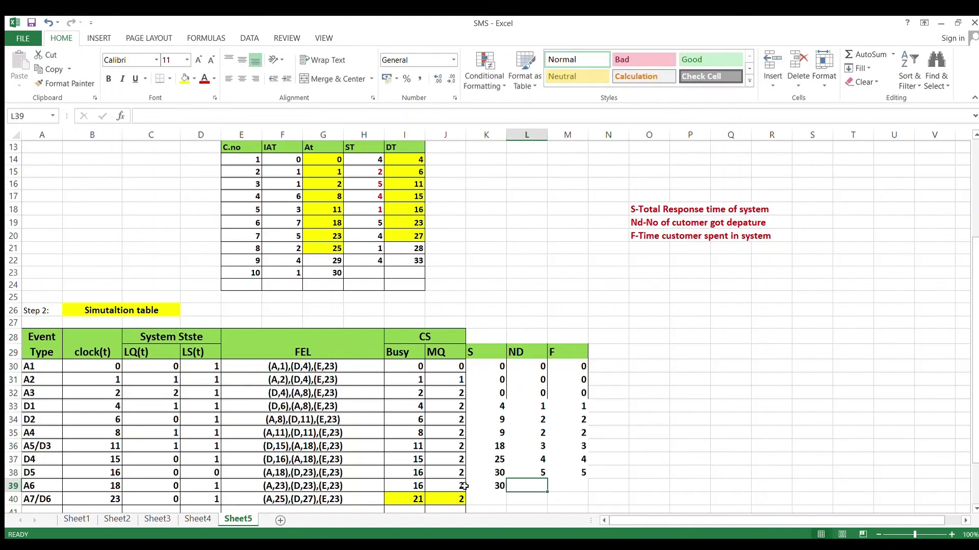
text(5)
key(Tab)
text(5)
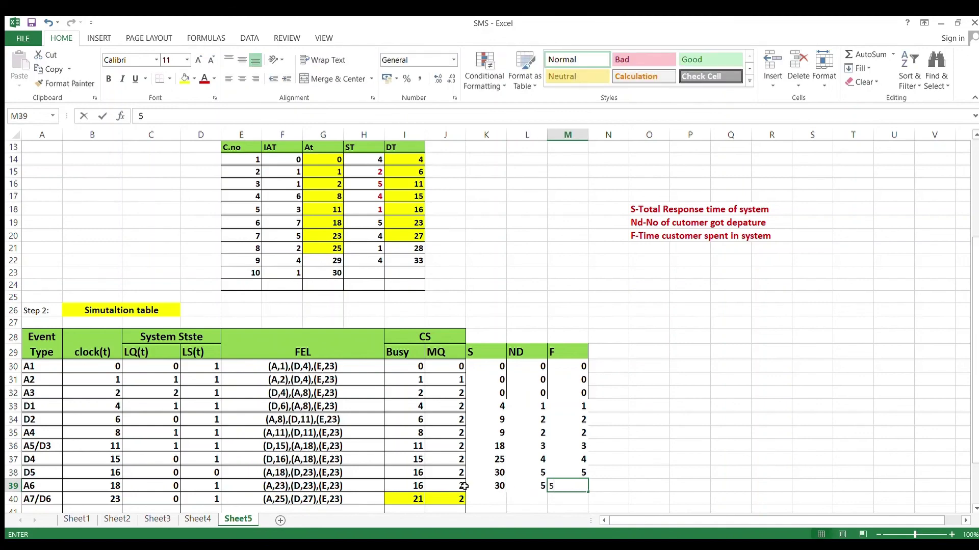
- Compare the A7/D6 row's clock with the A6 row's and enter S 35, ND 6 and F 6 in the A7/D6 row
click(491, 502)
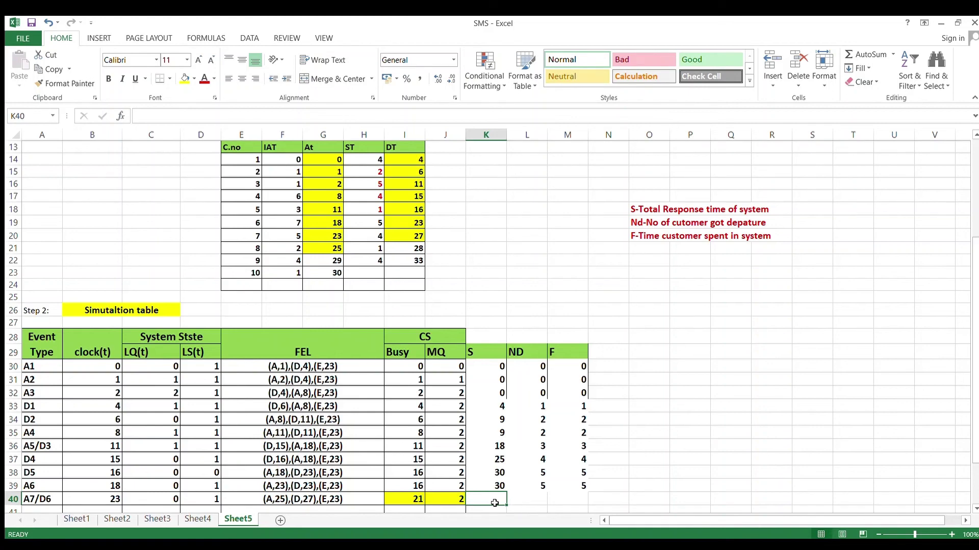
click(115, 500)
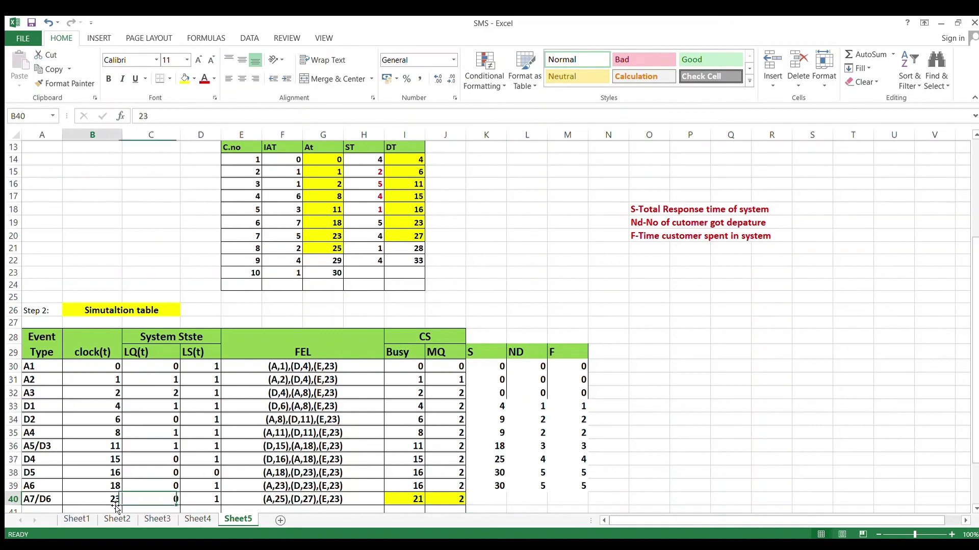
click(115, 487)
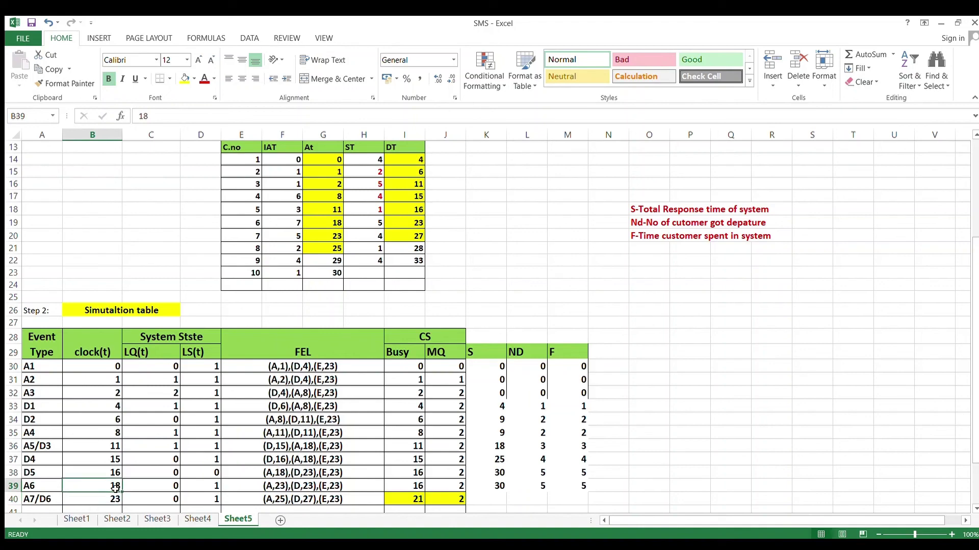
click(492, 488)
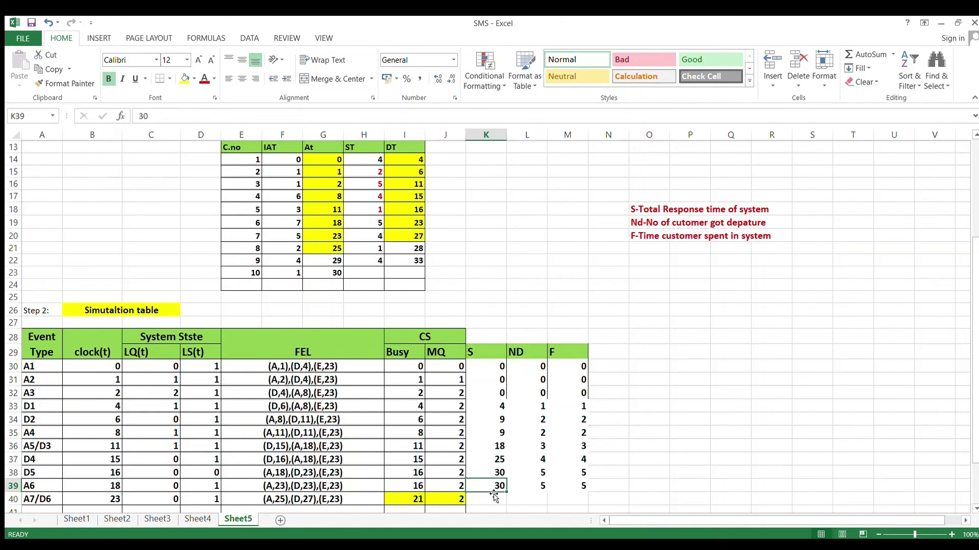
click(494, 499)
text(35)
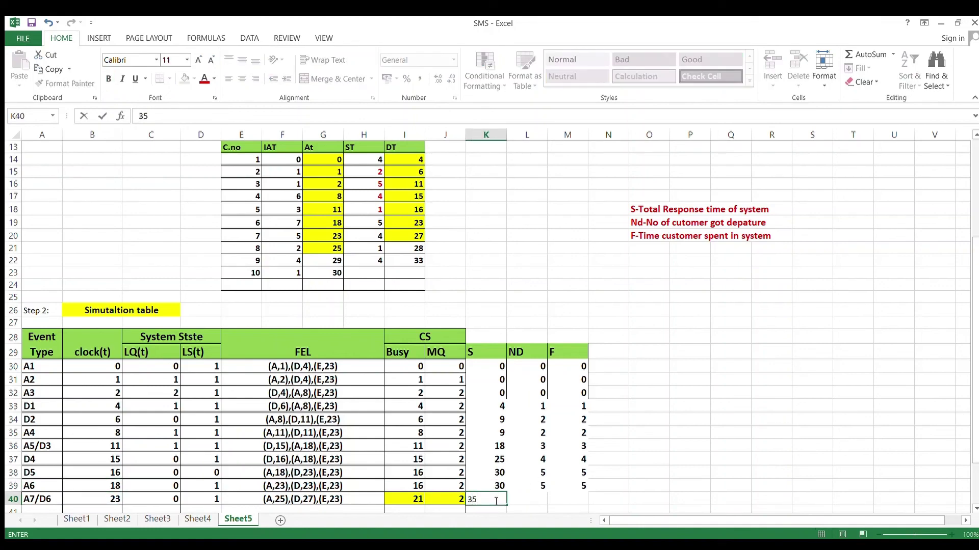
click(533, 499)
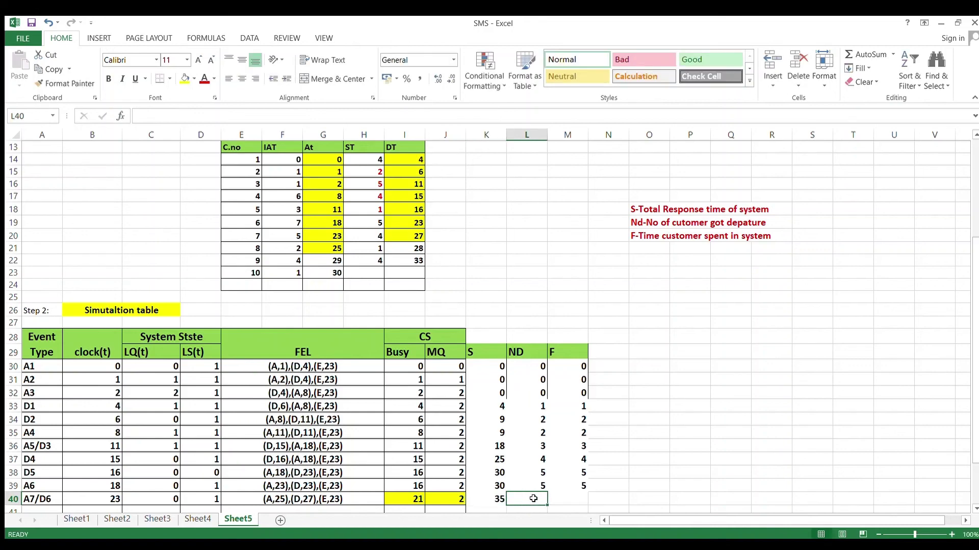
text(6)
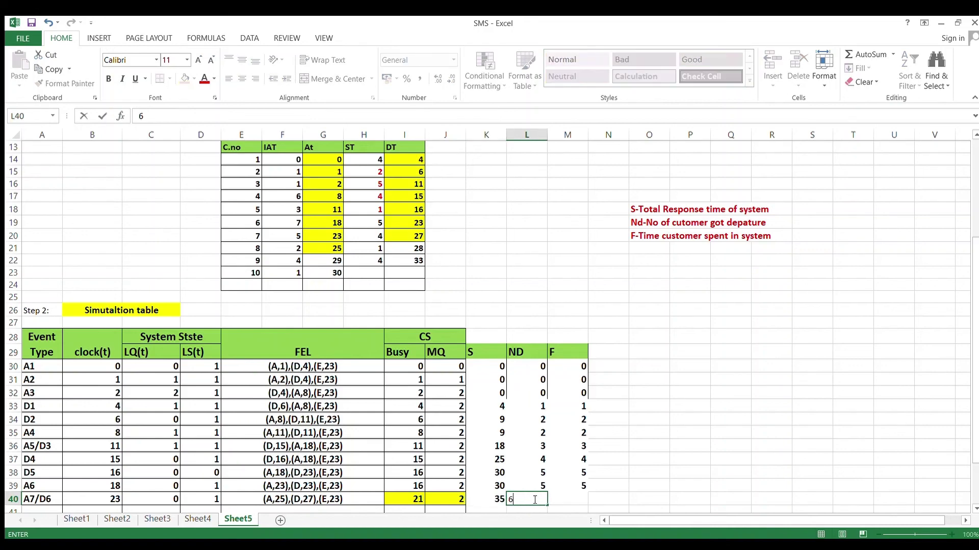
click(571, 501)
text(6)
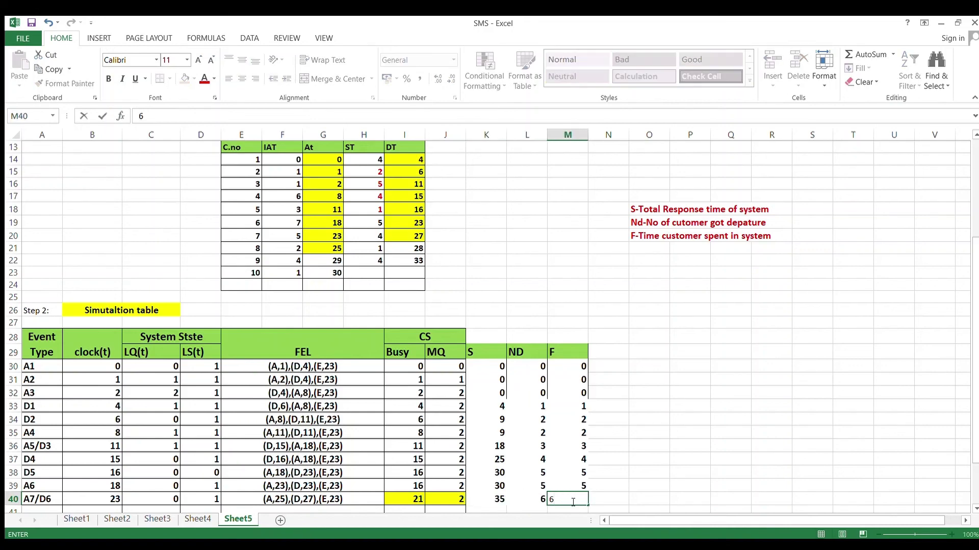
click(599, 499)
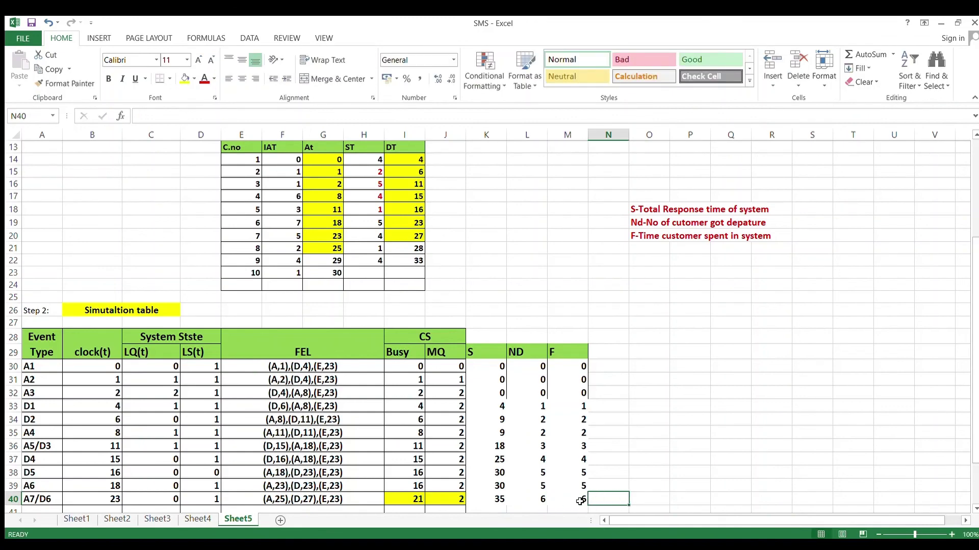